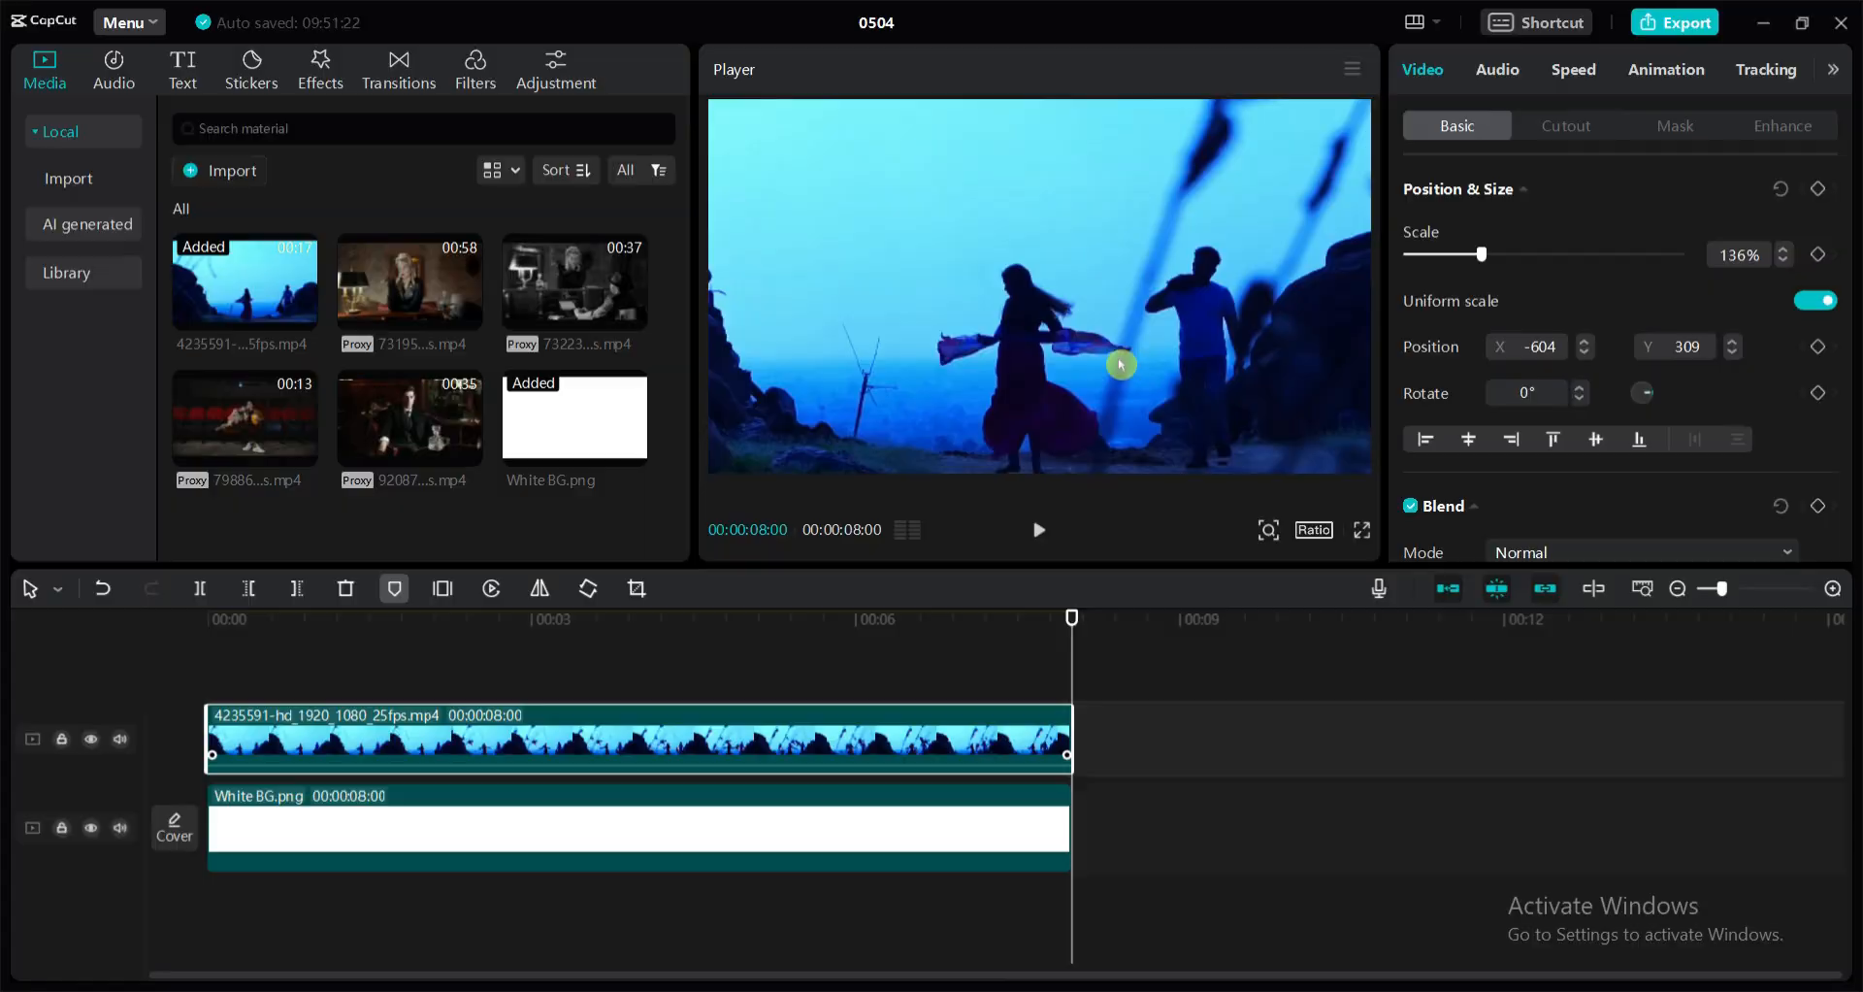
# Reposition the beach couple clip to about X -878, Y 340 in the frame and add a rectangle mask to it
pyautogui.moveTo(1120, 362); pyautogui.dragTo(1072, 366)
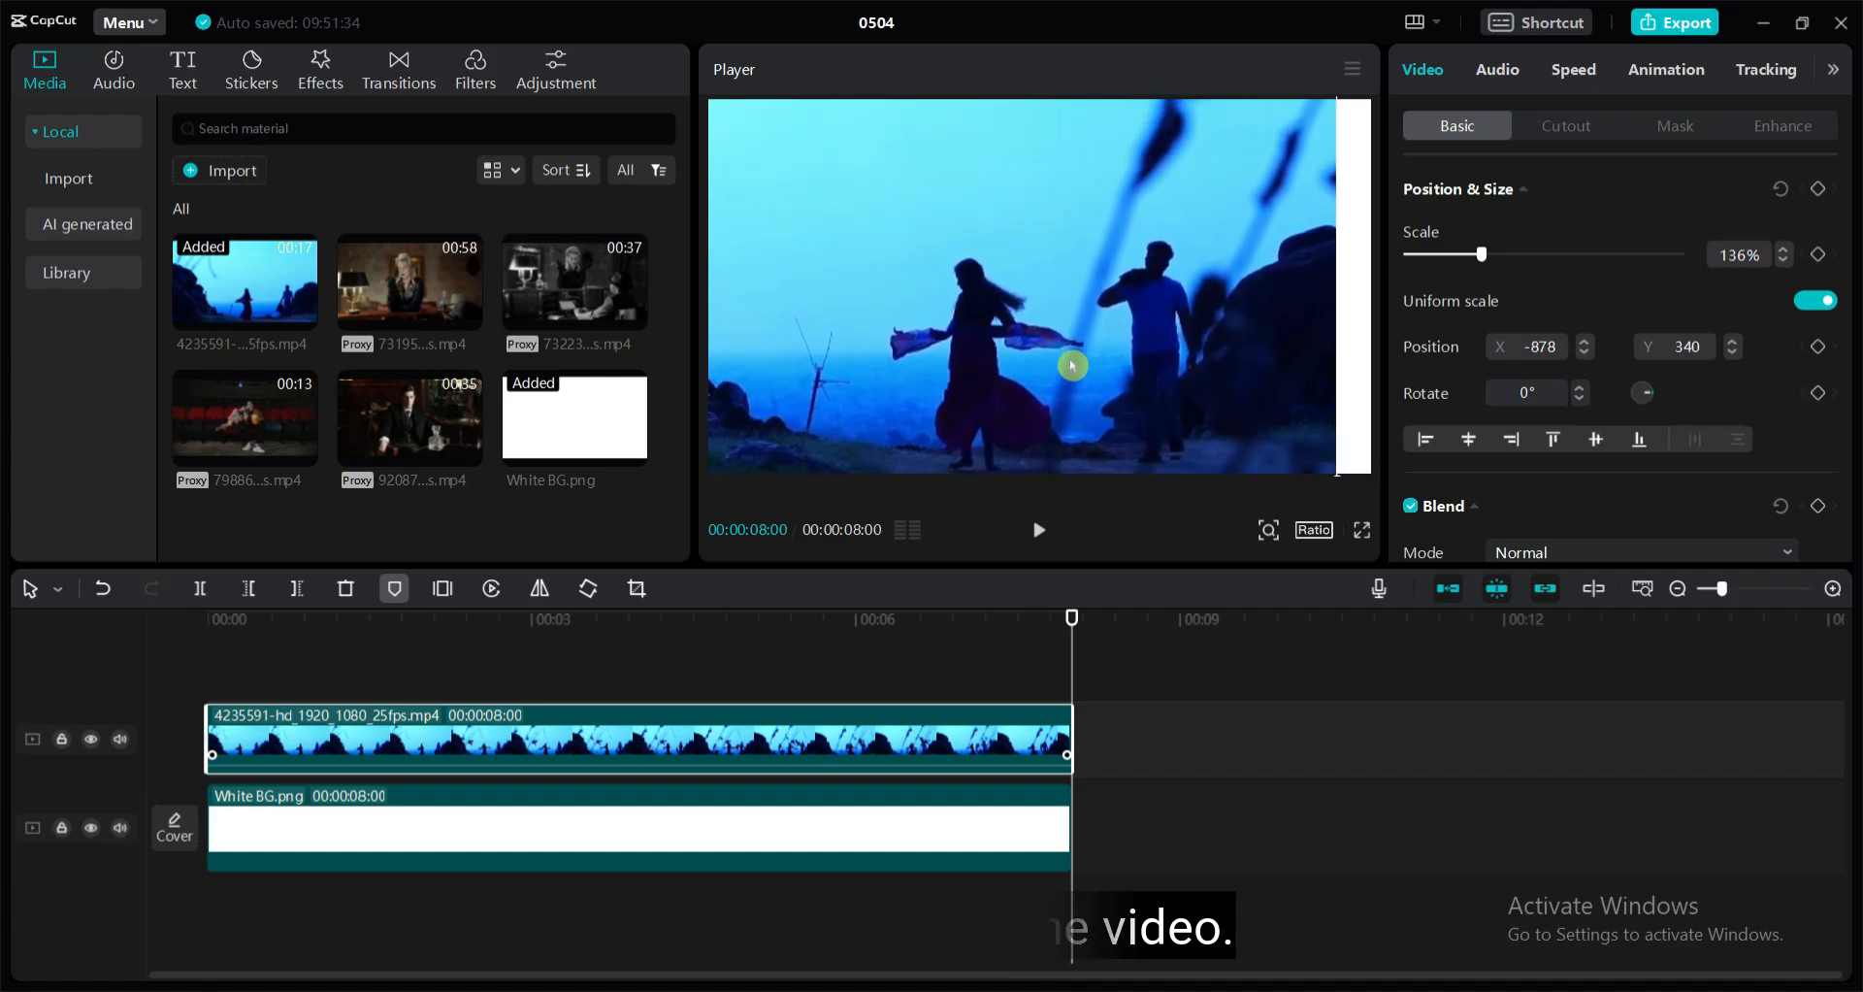
pyautogui.click(1682, 126)
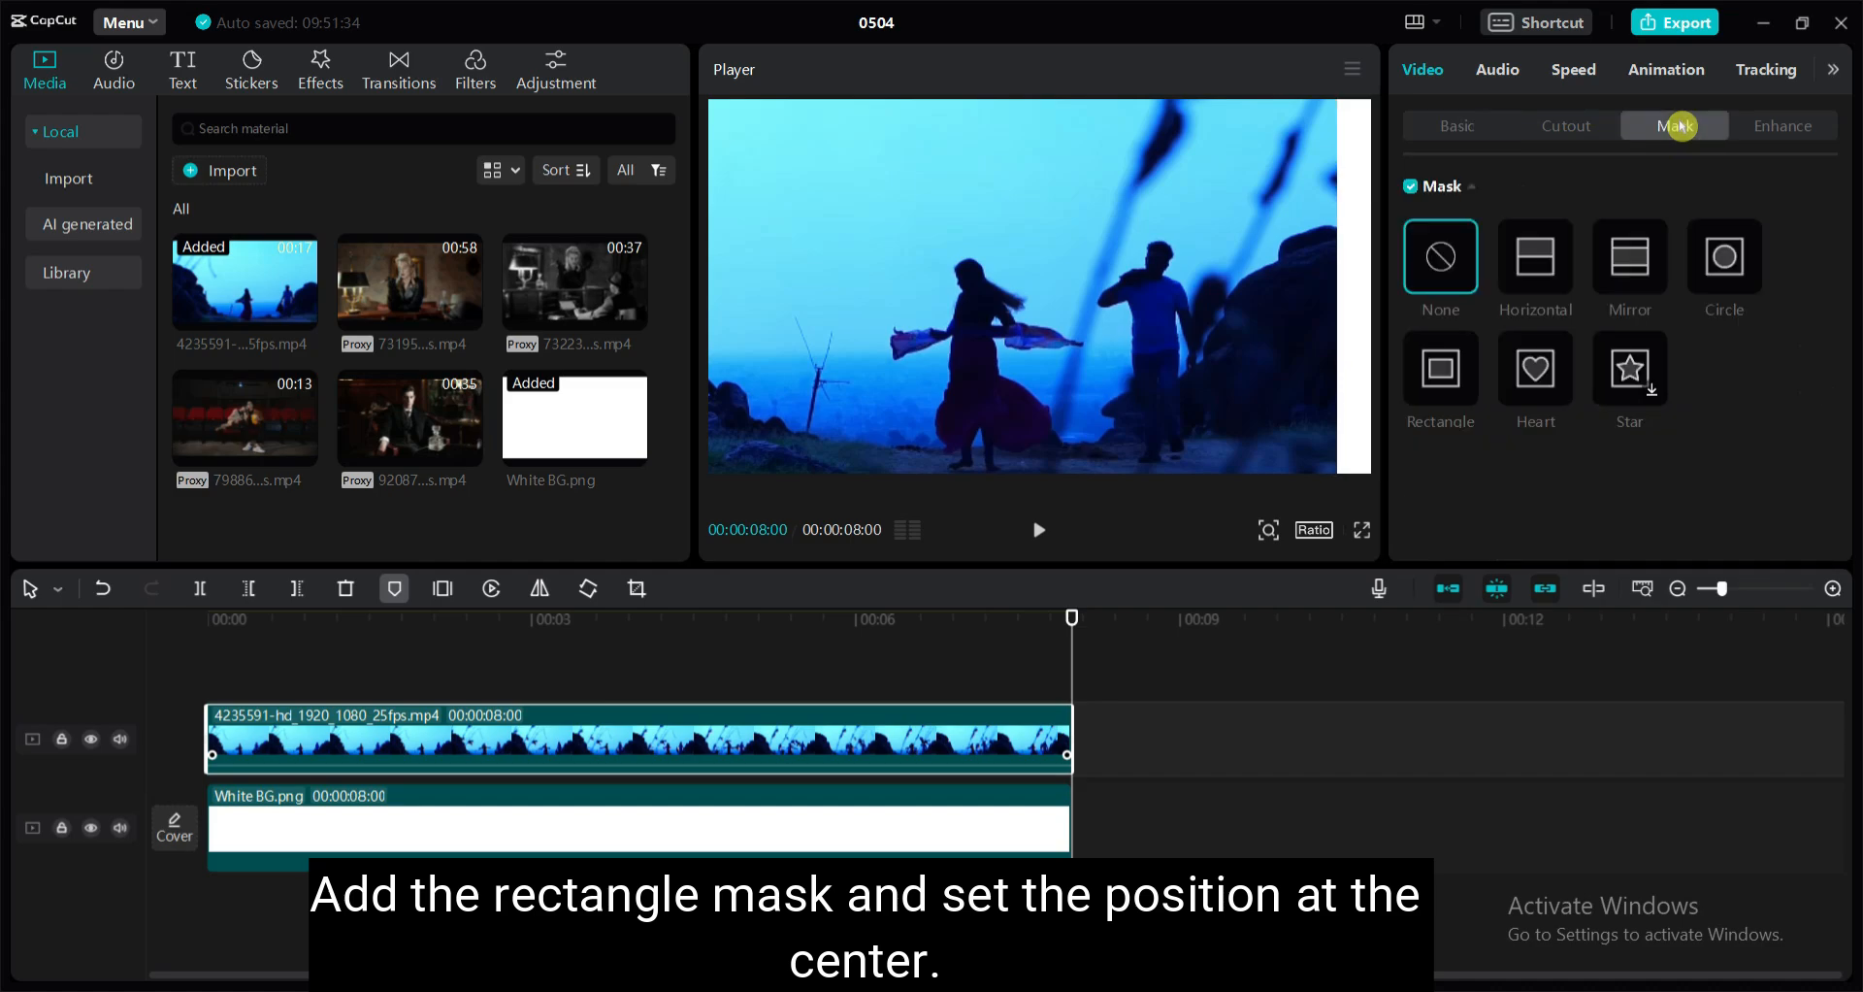
pyautogui.click(1446, 388)
# Center the rectangle mask on the couple at X 216, Y -84 and reshape it to about 480 by 482
pyautogui.moveTo(953, 252); pyautogui.dragTo(1223, 300)
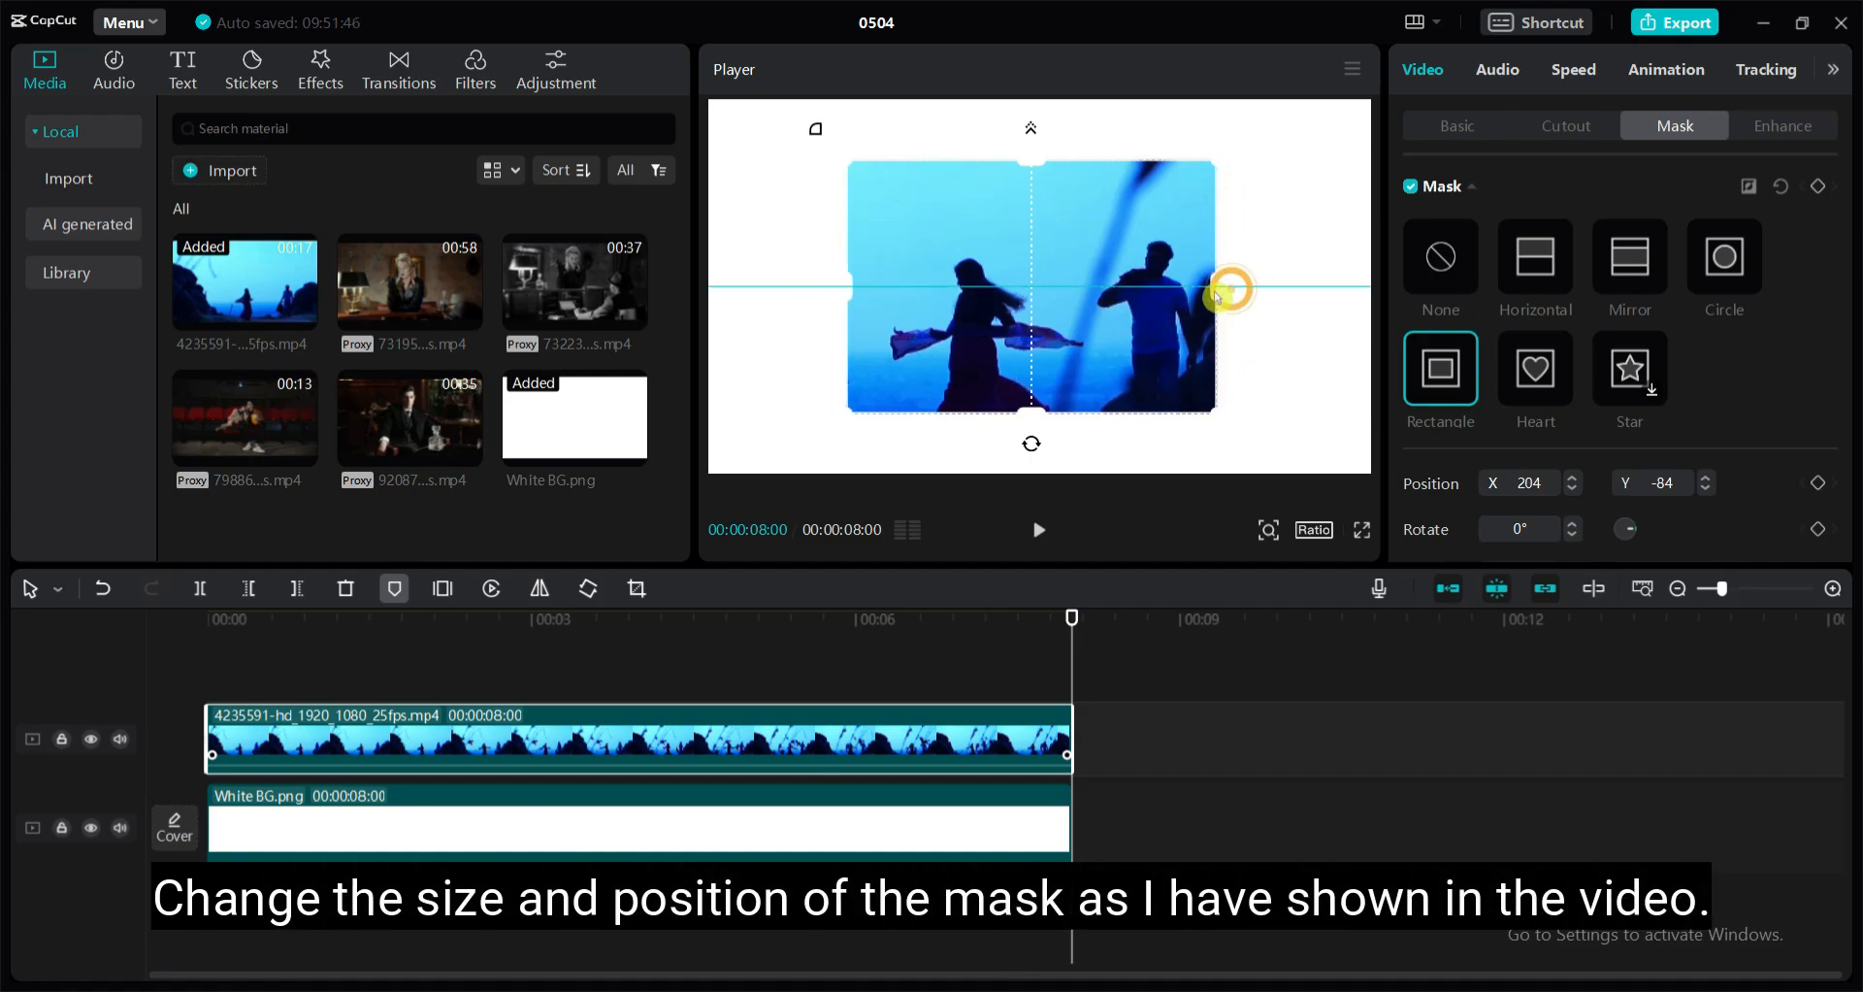
pyautogui.moveTo(1121, 323); pyautogui.dragTo(1161, 323)
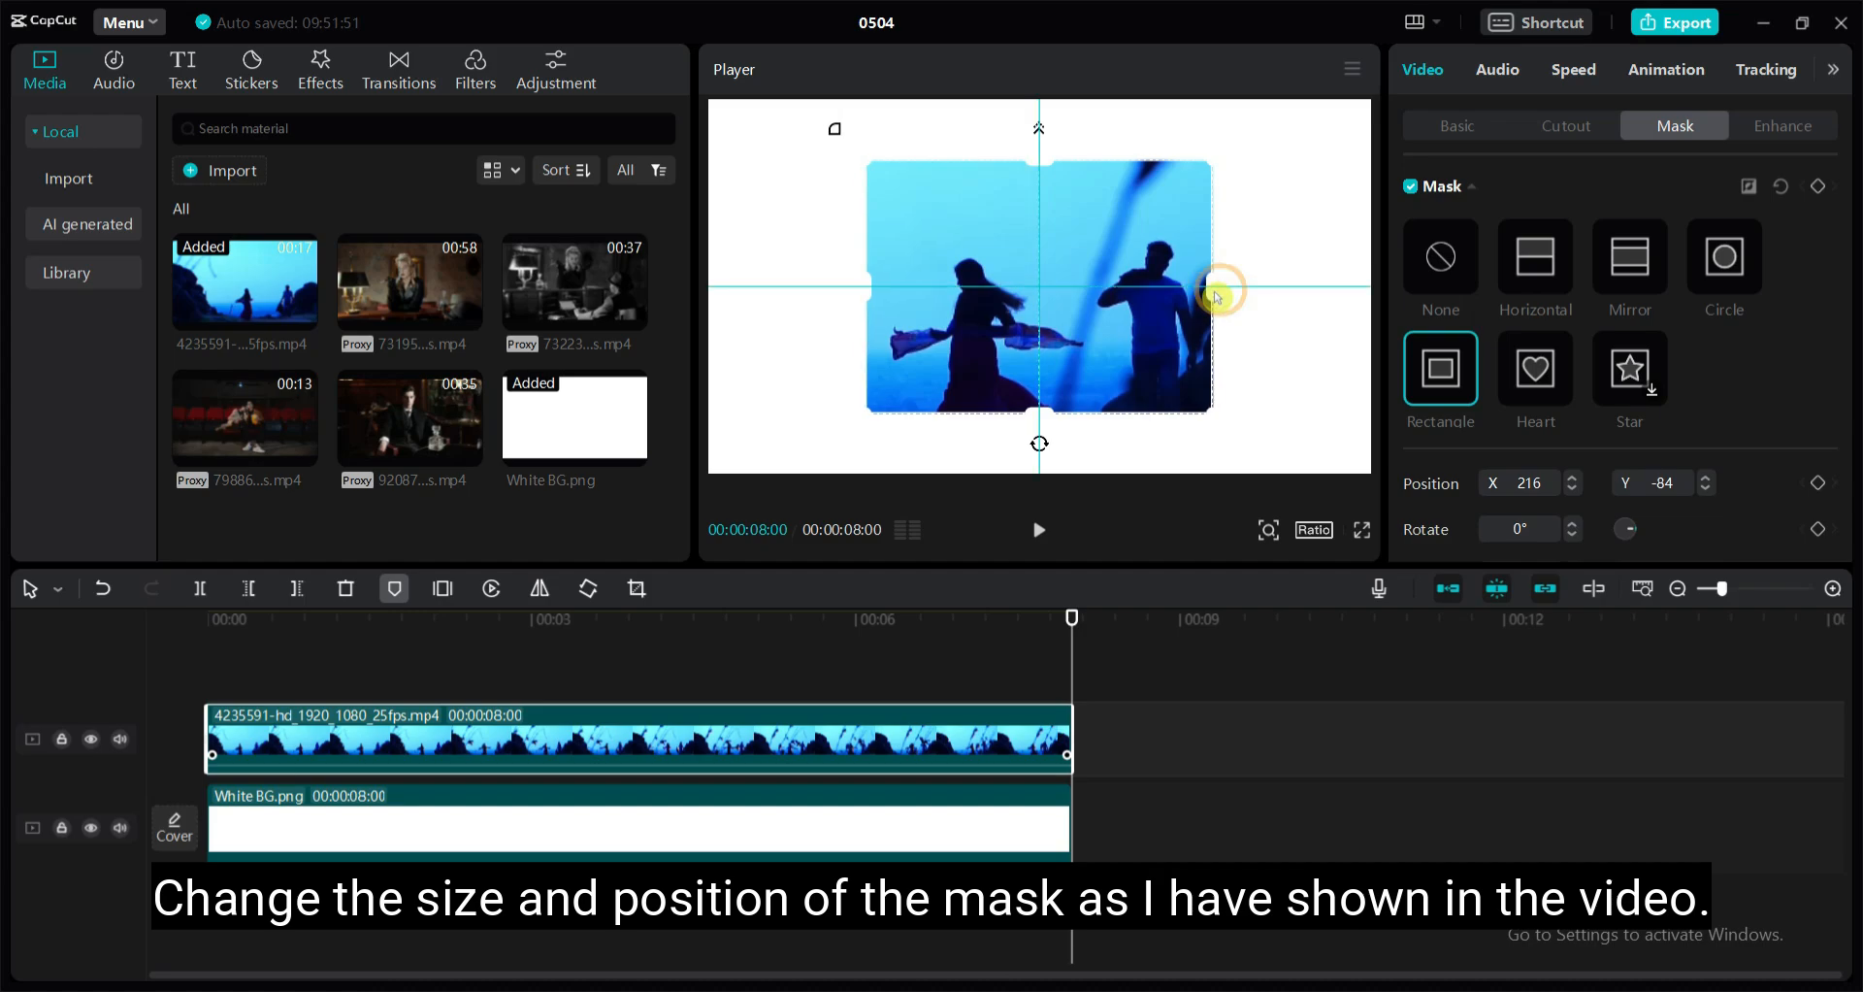
pyautogui.moveTo(1039, 413); pyautogui.dragTo(1046, 464)
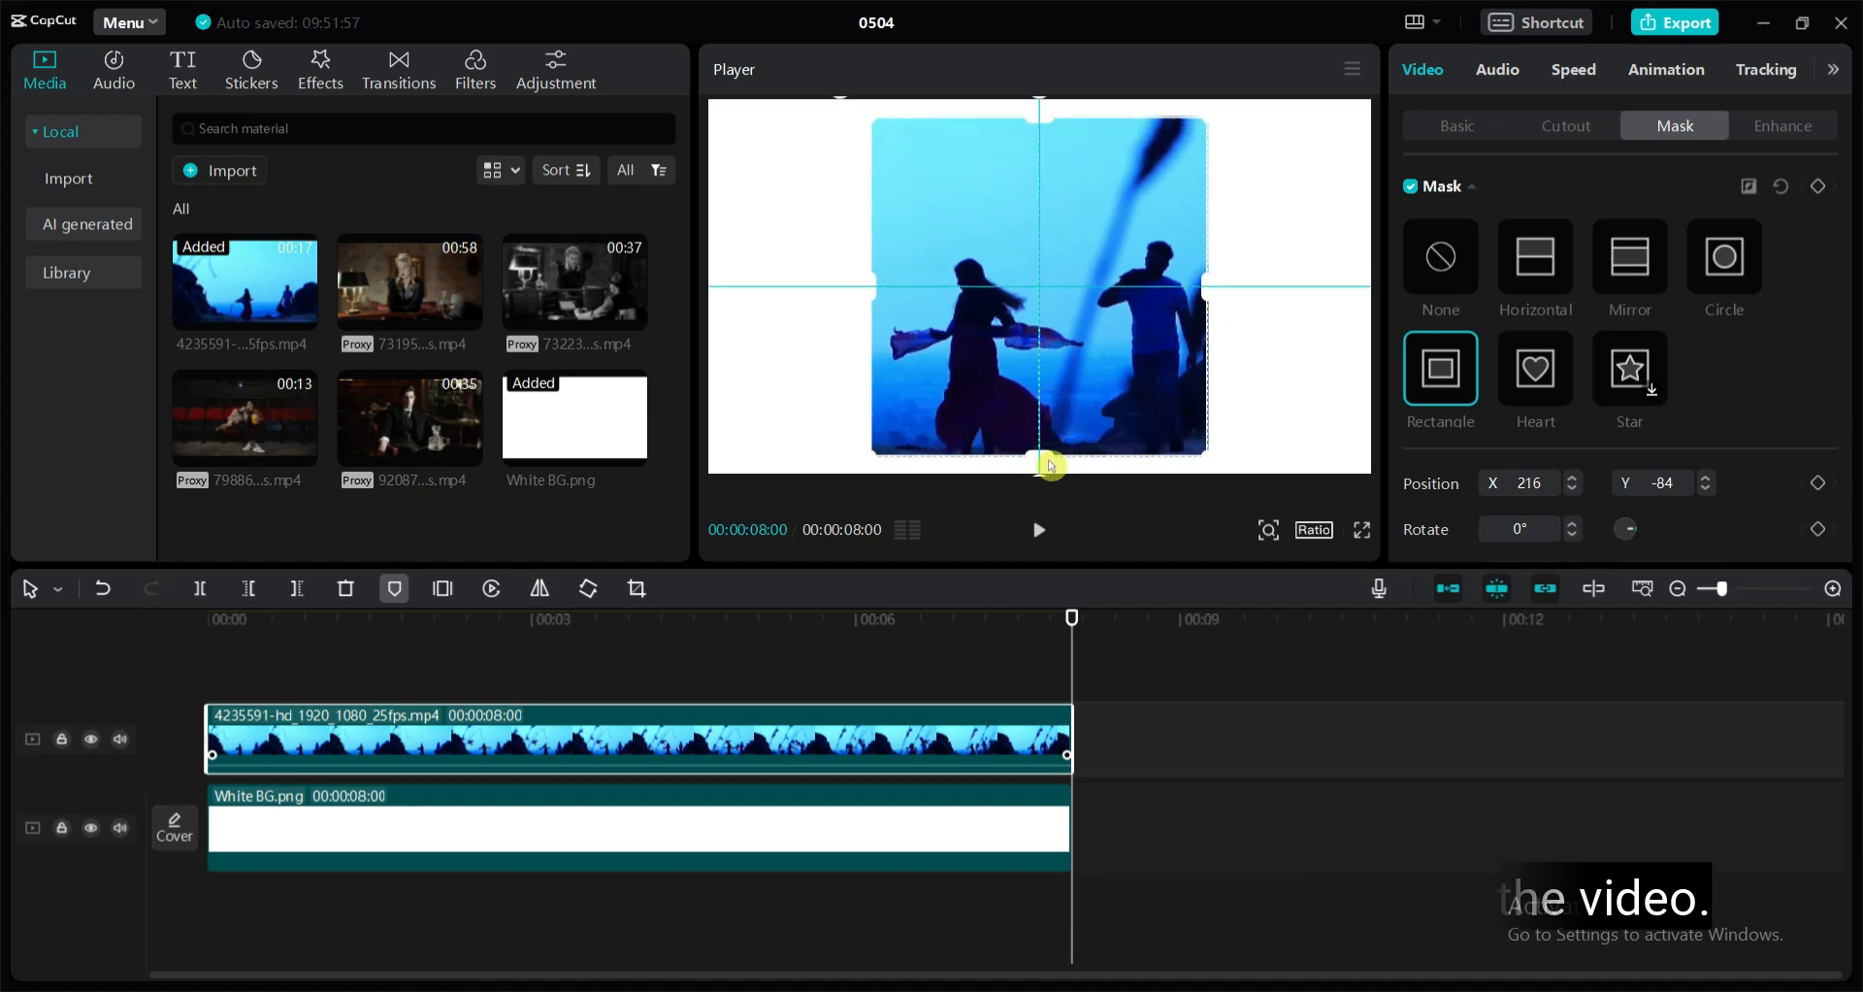
pyautogui.click(1210, 710)
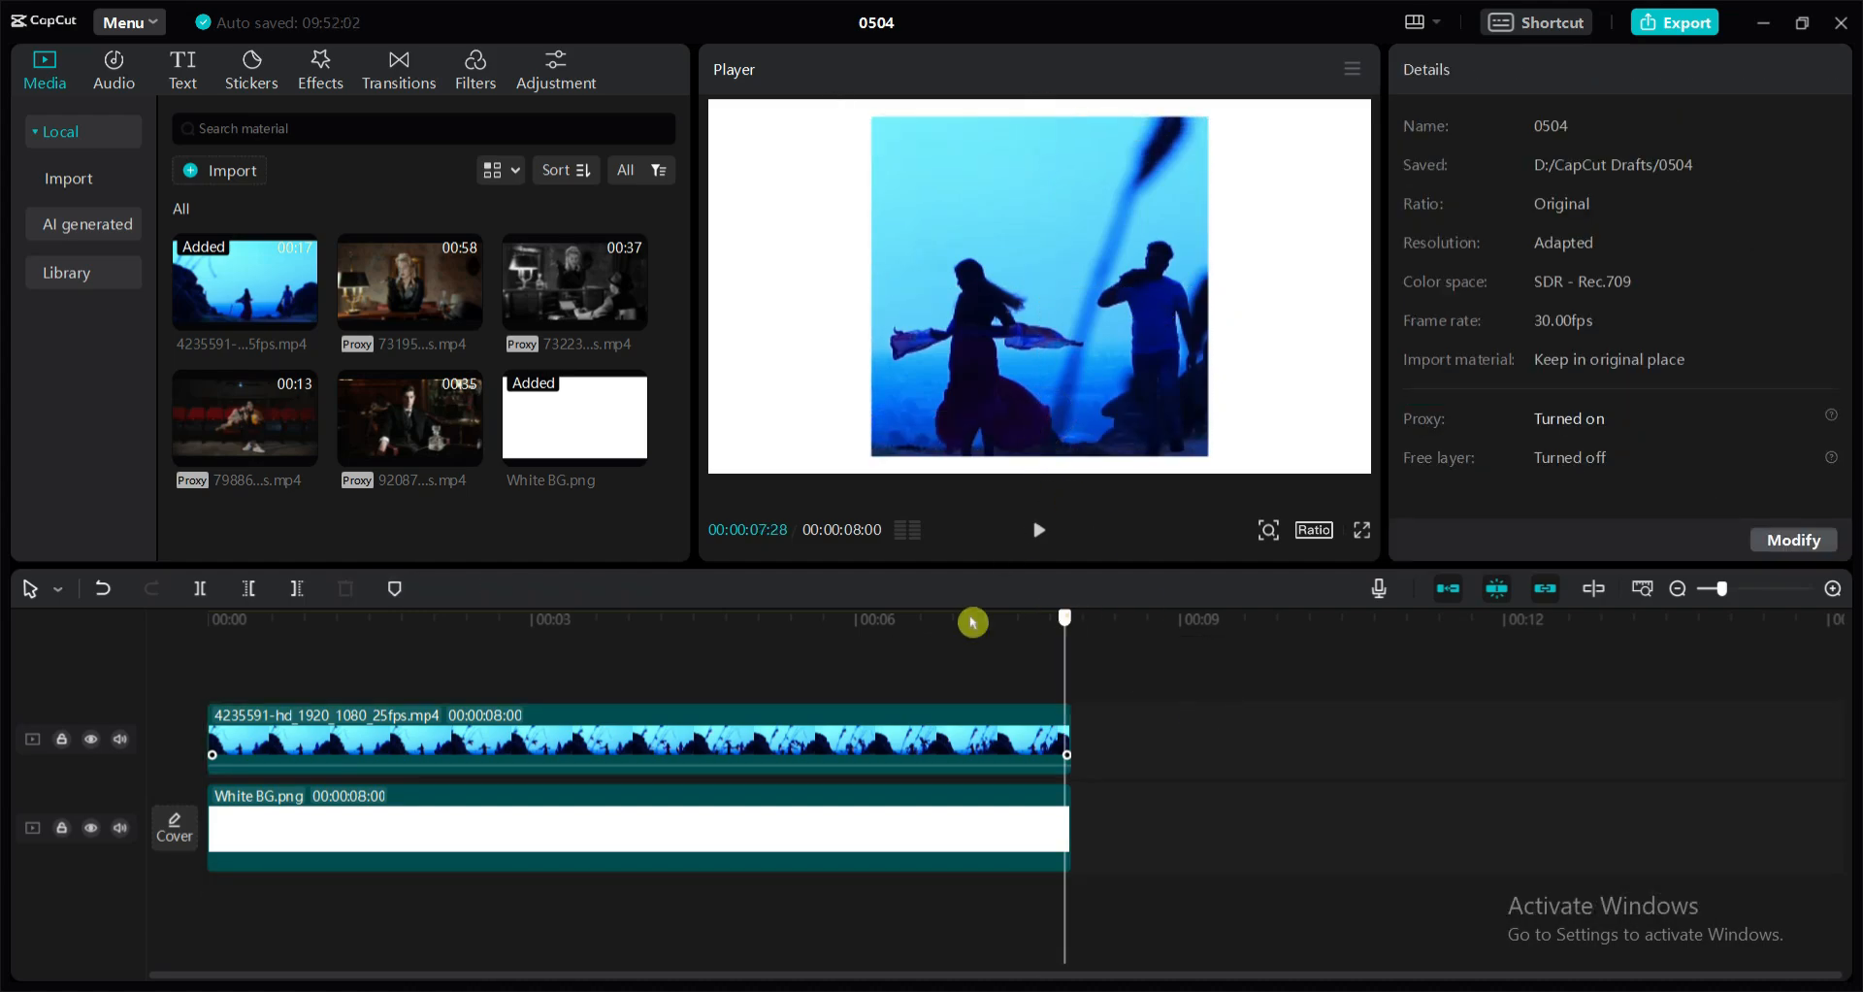
# Set the round corners of the beach couple clip's mask to 10
pyautogui.moveTo(973, 622); pyautogui.dragTo(1146, 758)
pyautogui.click(958, 750)
pyautogui.scroll(-1, 1705, 532)
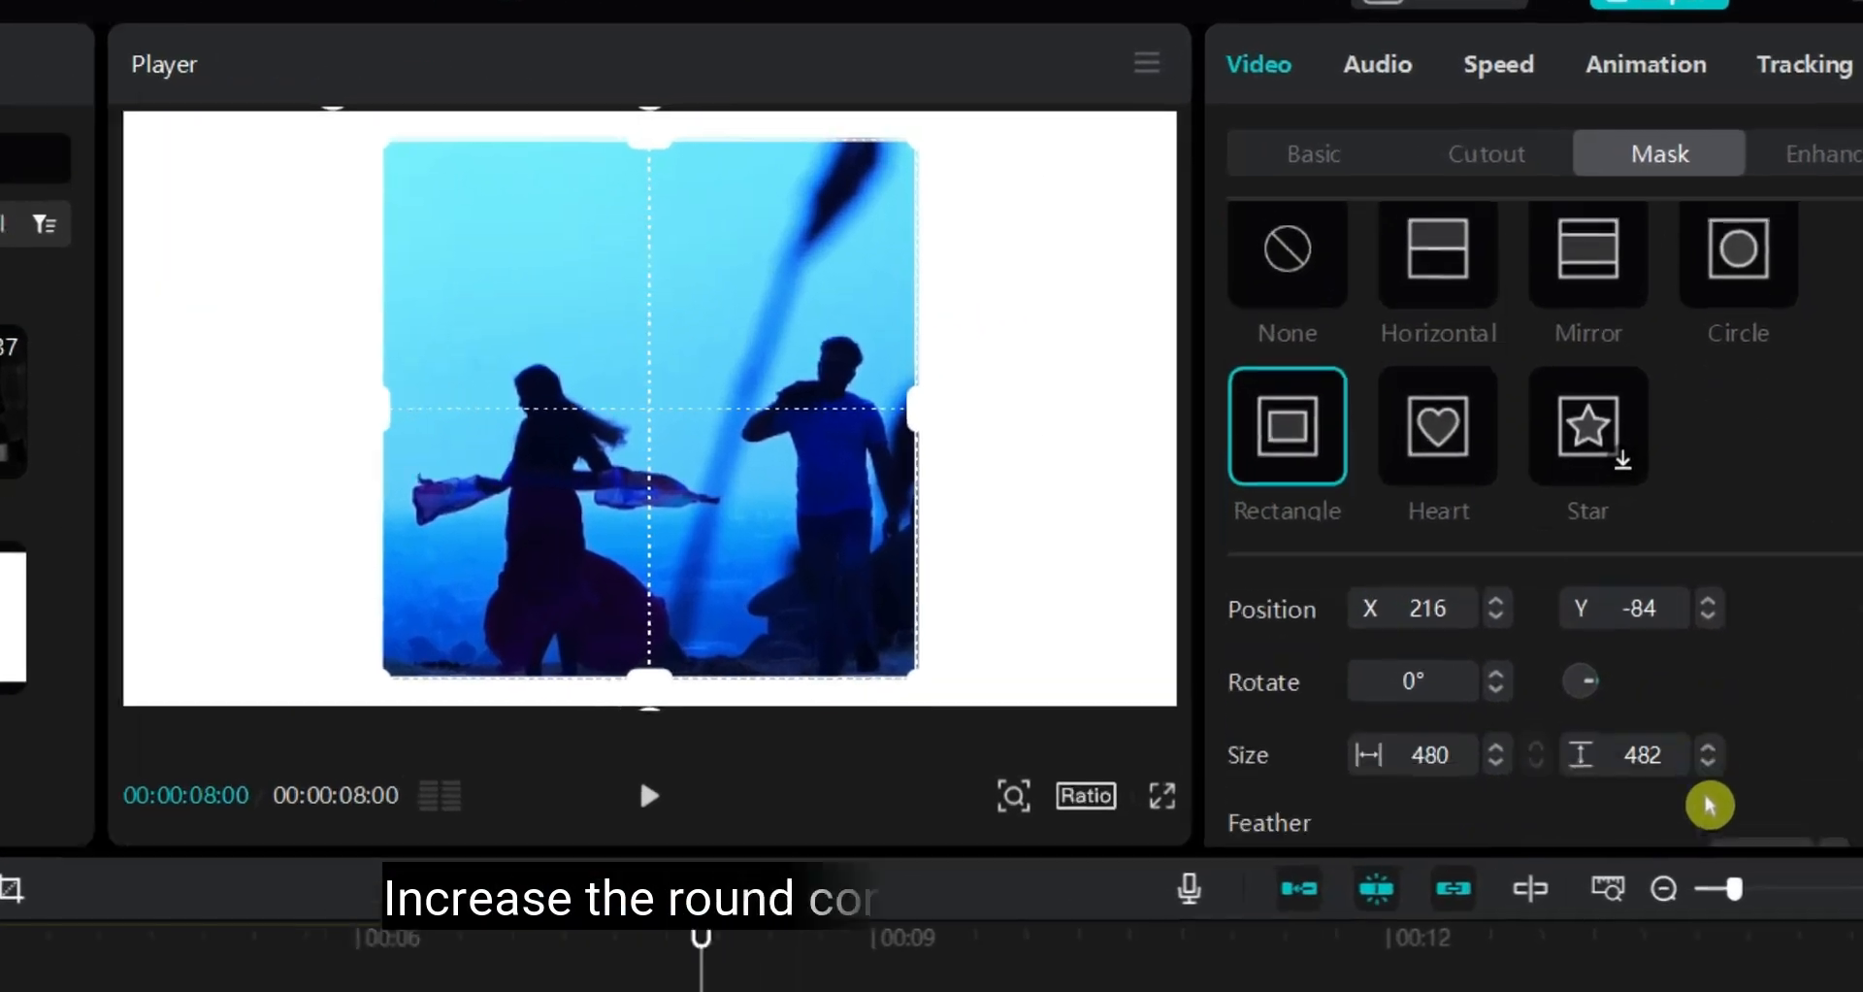
pyautogui.scroll(-2, 1709, 804)
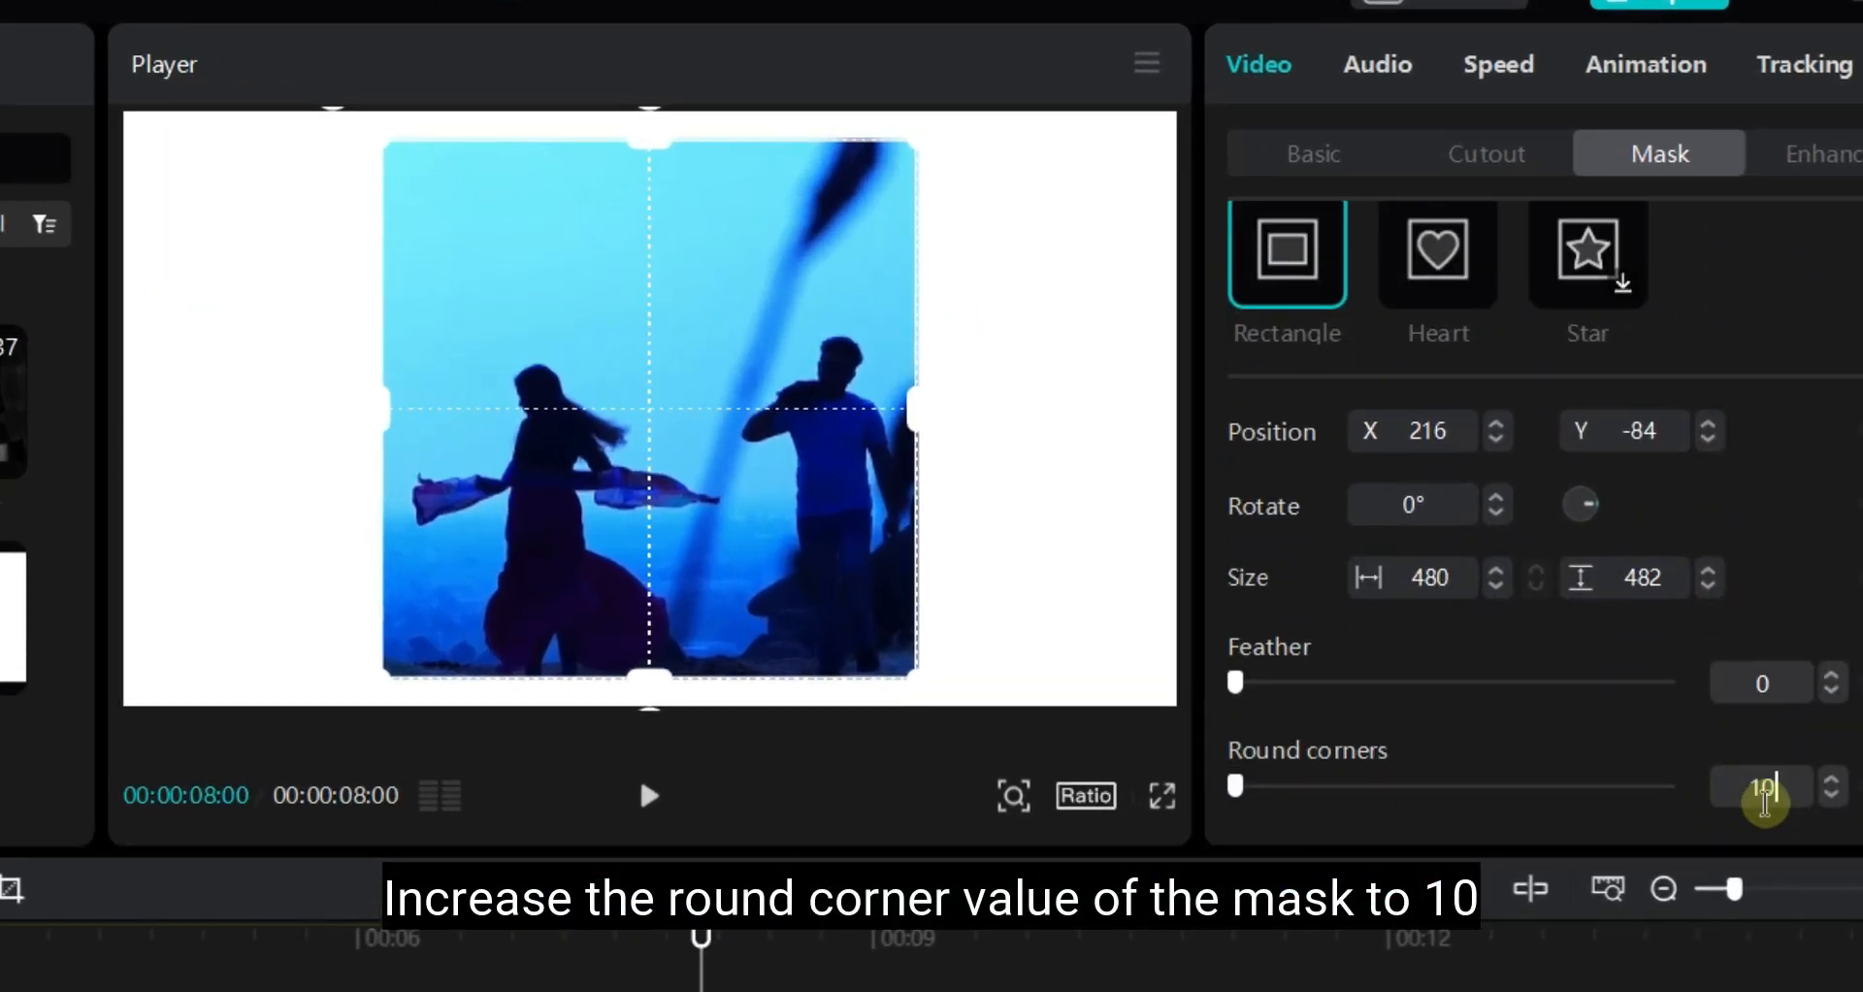
pyautogui.press('Return')
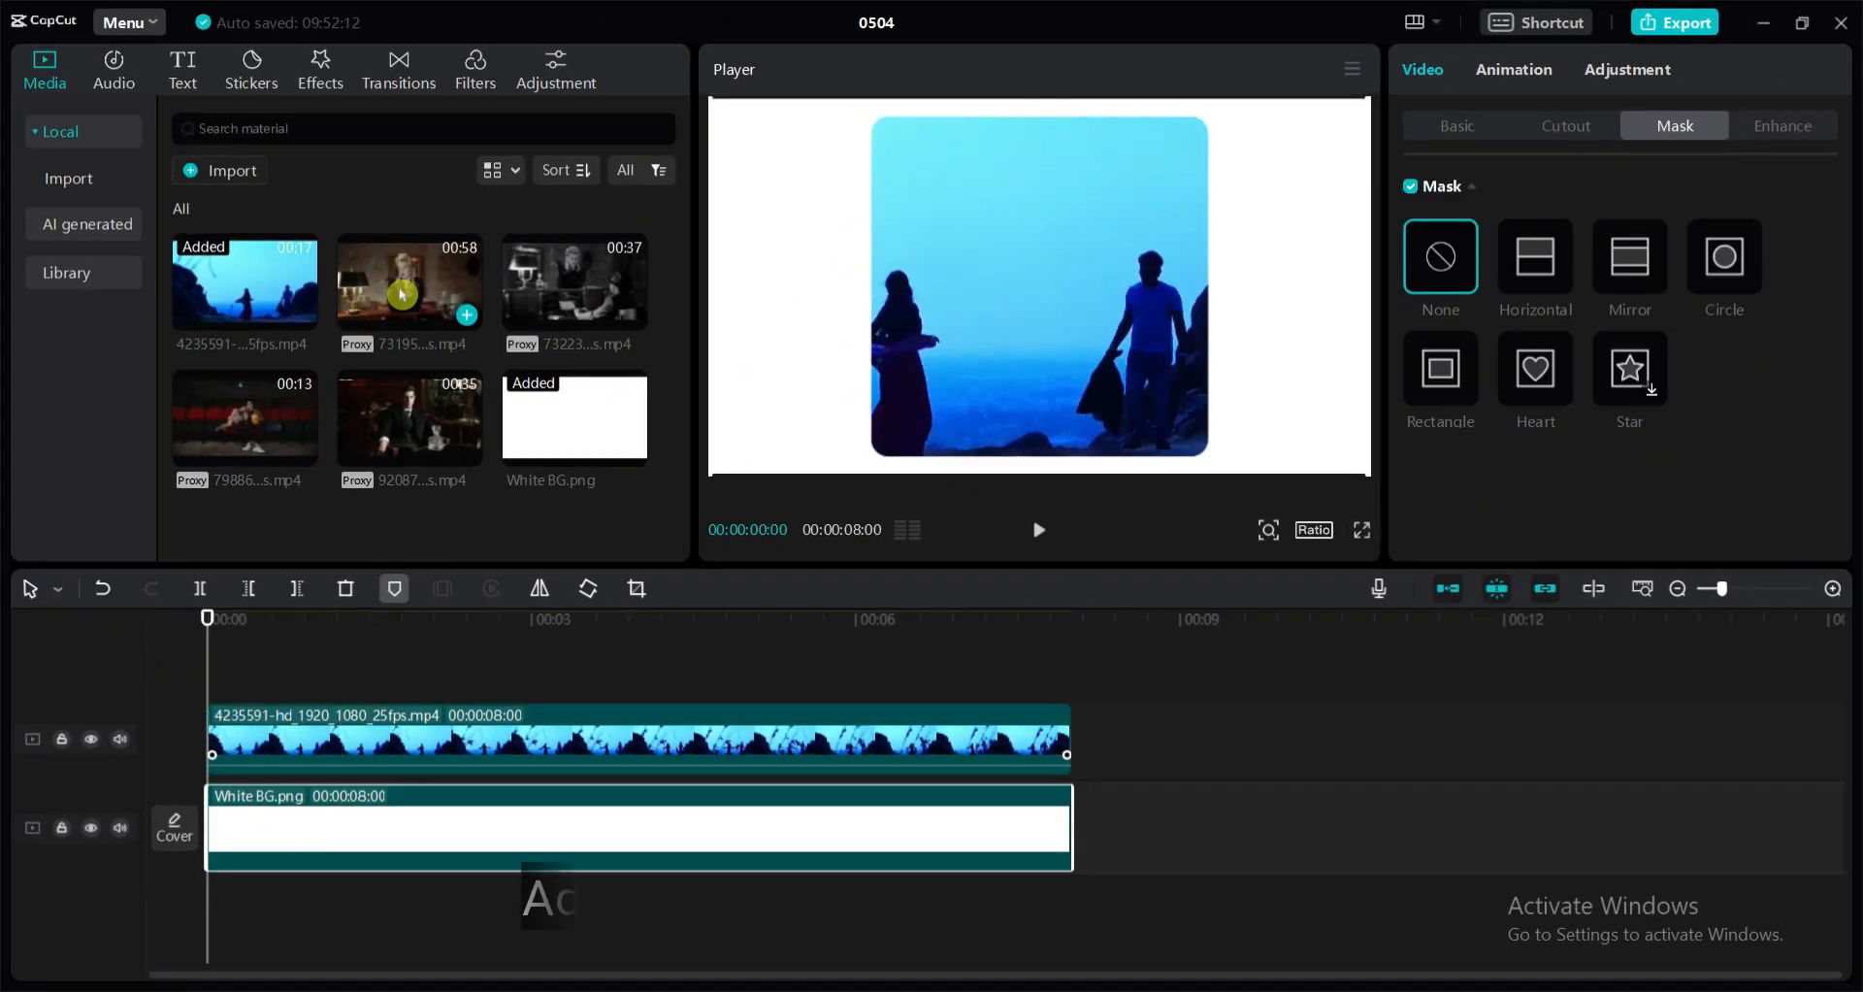
# Add the 00:58 clip of the smoking woman on a new track above, starting at 00:00
pyautogui.moveTo(398, 287); pyautogui.dragTo(207, 666)
pyautogui.click(276, 720)
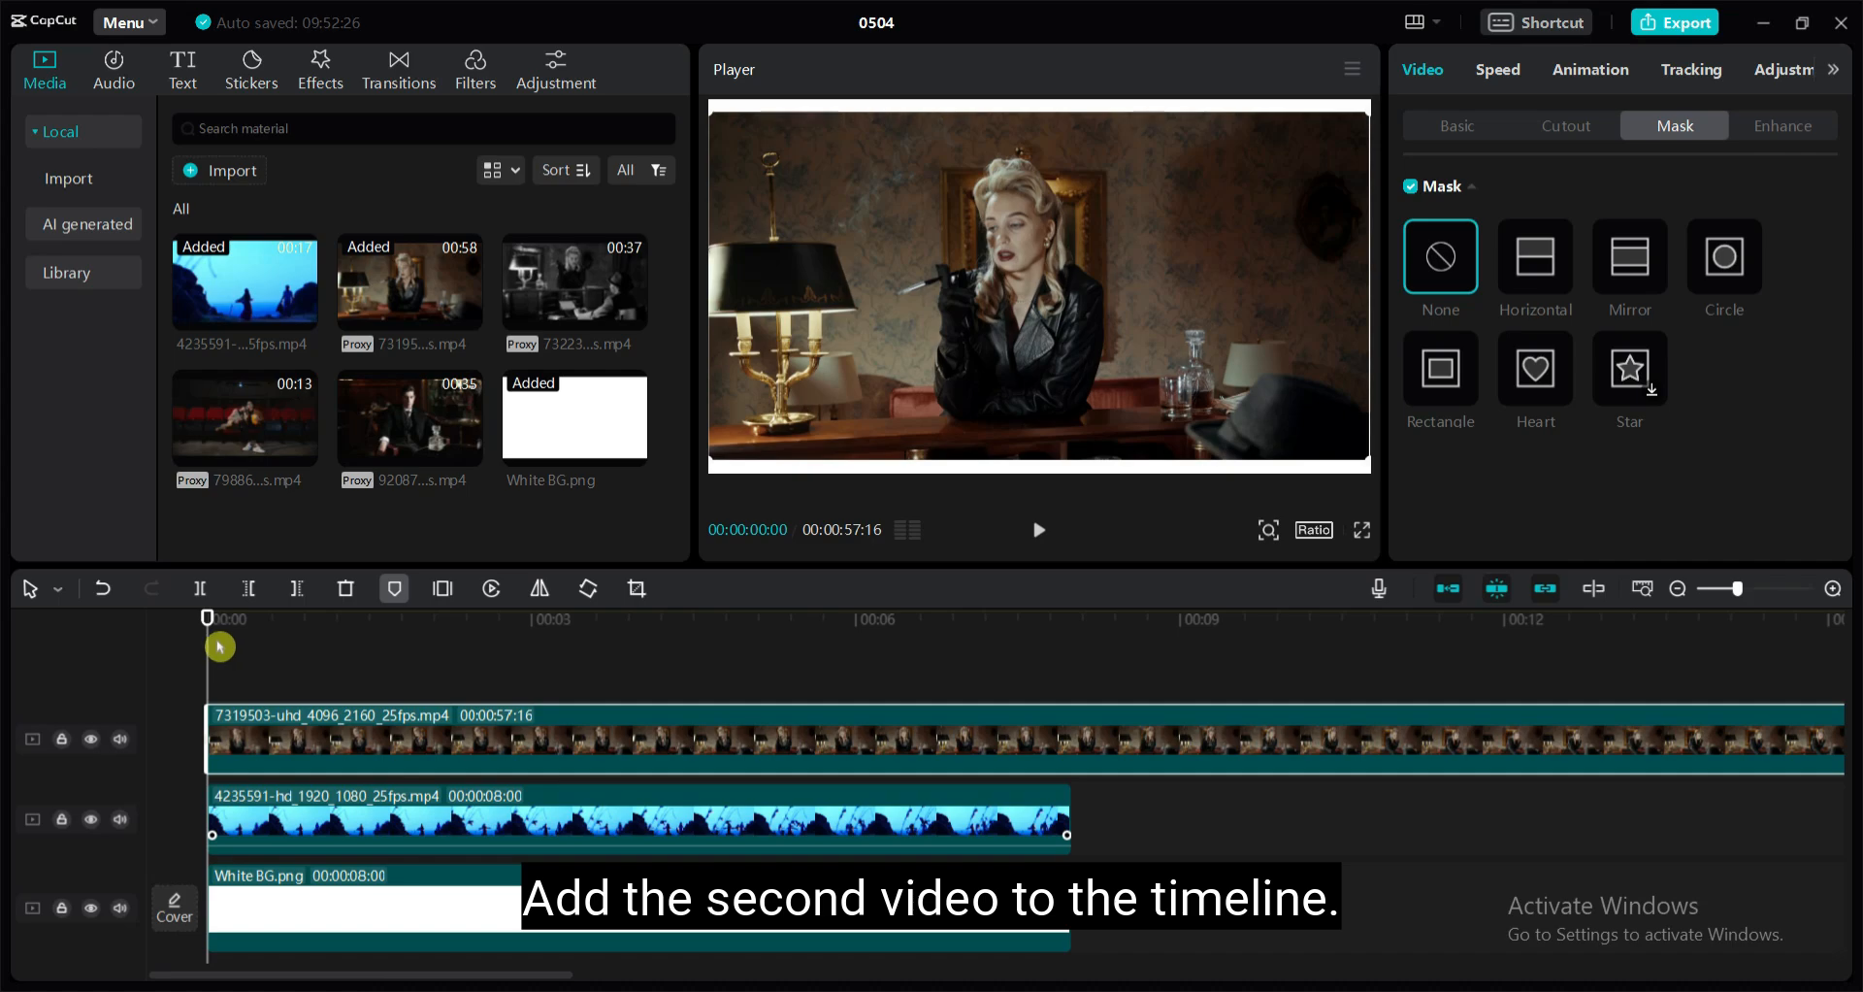
pyautogui.moveTo(212, 621)
pyautogui.mouseDown()
pyautogui.moveTo(232, 621)
pyautogui.moveTo(207, 621)
pyautogui.mouseUp()
# Scale the smoking woman's clip to 63% and place it in the frame's upper-left corner at about X -1346, Y 448
pyautogui.click(1436, 126)
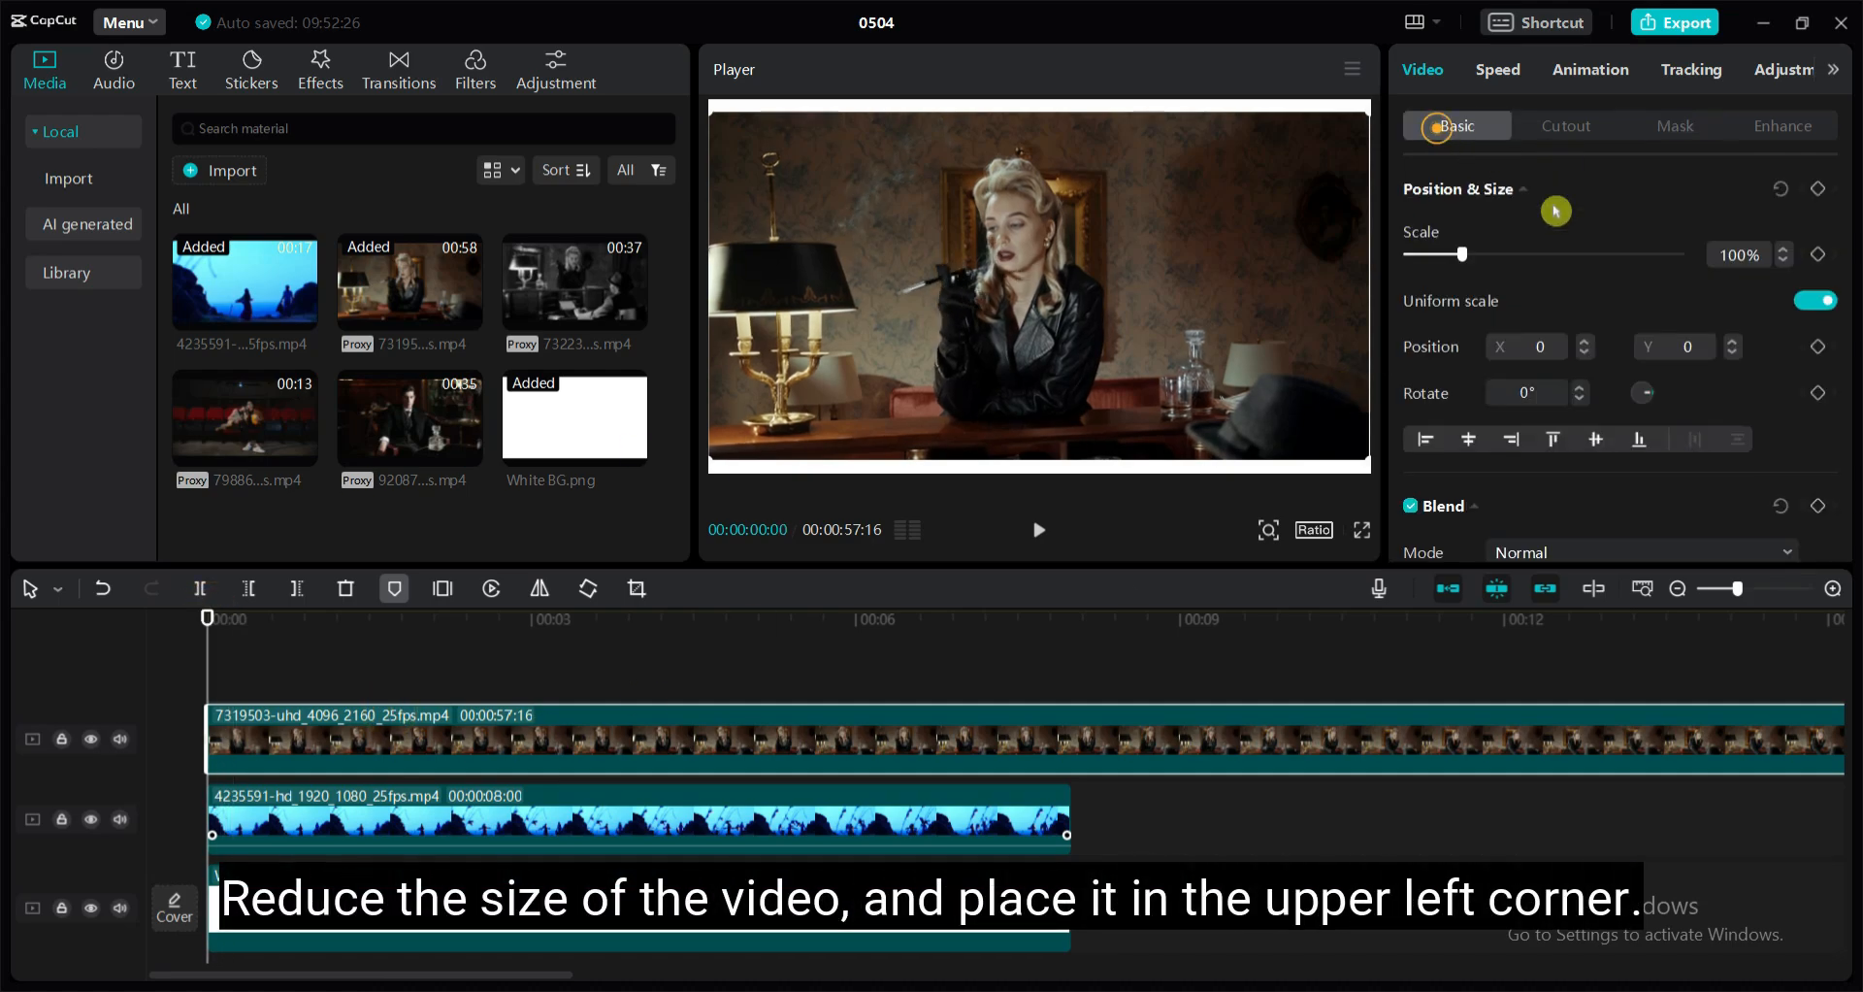
pyautogui.moveTo(1463, 254); pyautogui.dragTo(1448, 255)
pyautogui.moveTo(1142, 298); pyautogui.dragTo(915, 231)
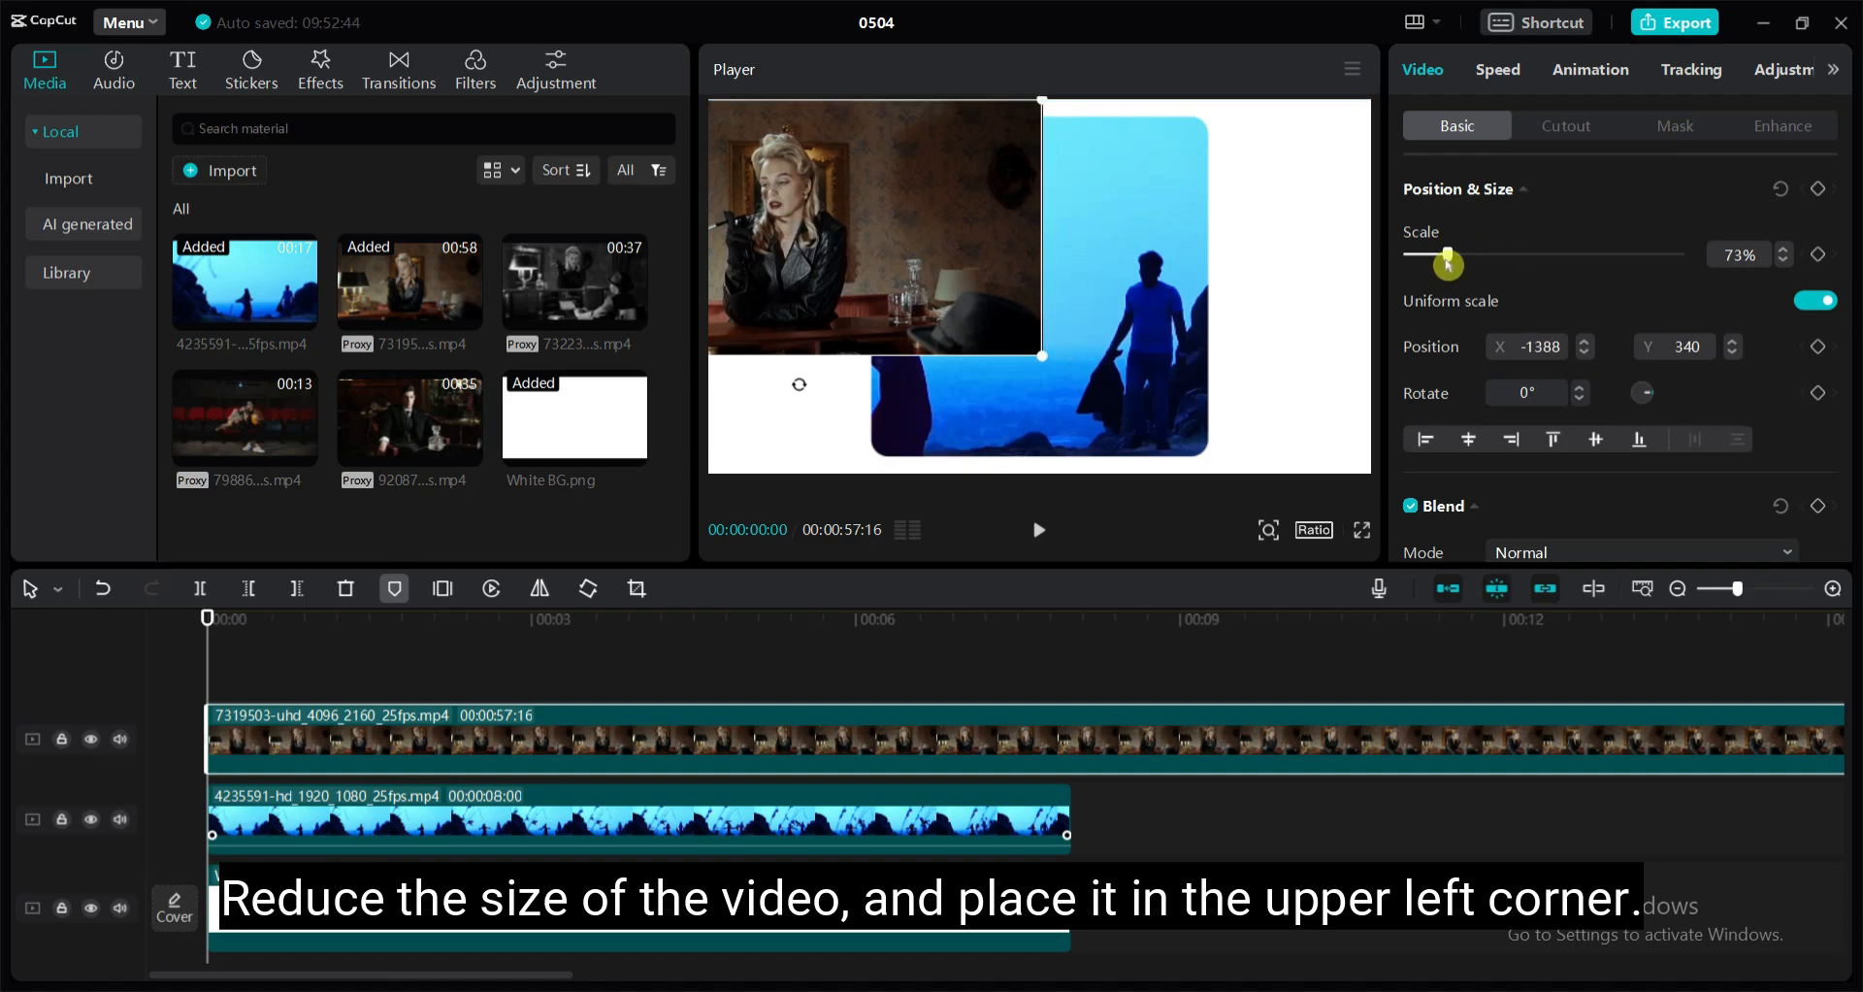
pyautogui.moveTo(1447, 254); pyautogui.dragTo(1441, 254)
pyautogui.click(812, 204)
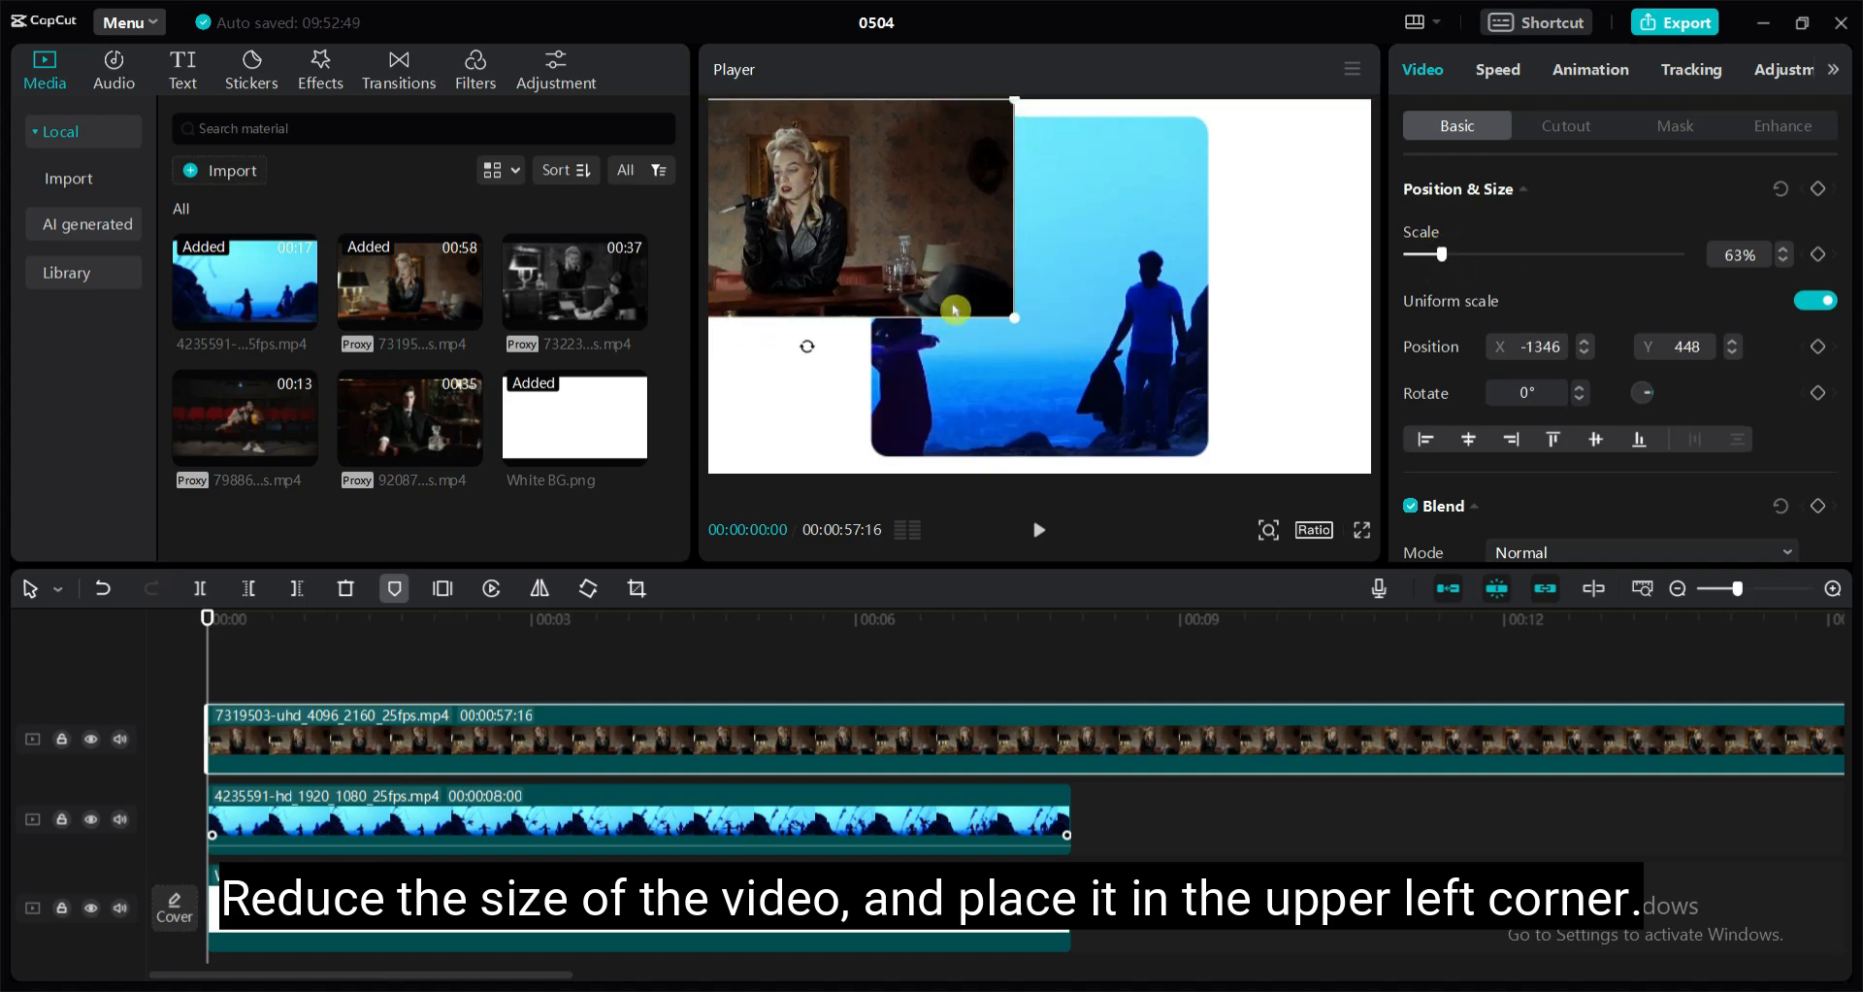
# Split the smoking woman's clip at 8 seconds and delete the remainder so it matches the other clips
pyautogui.moveTo(206, 621)
pyautogui.mouseDown()
pyautogui.moveTo(1068, 621)
pyautogui.moveTo(206, 617)
pyautogui.mouseUp()
pyautogui.click(199, 588)
pyautogui.click(1185, 740)
pyautogui.press('Delete')
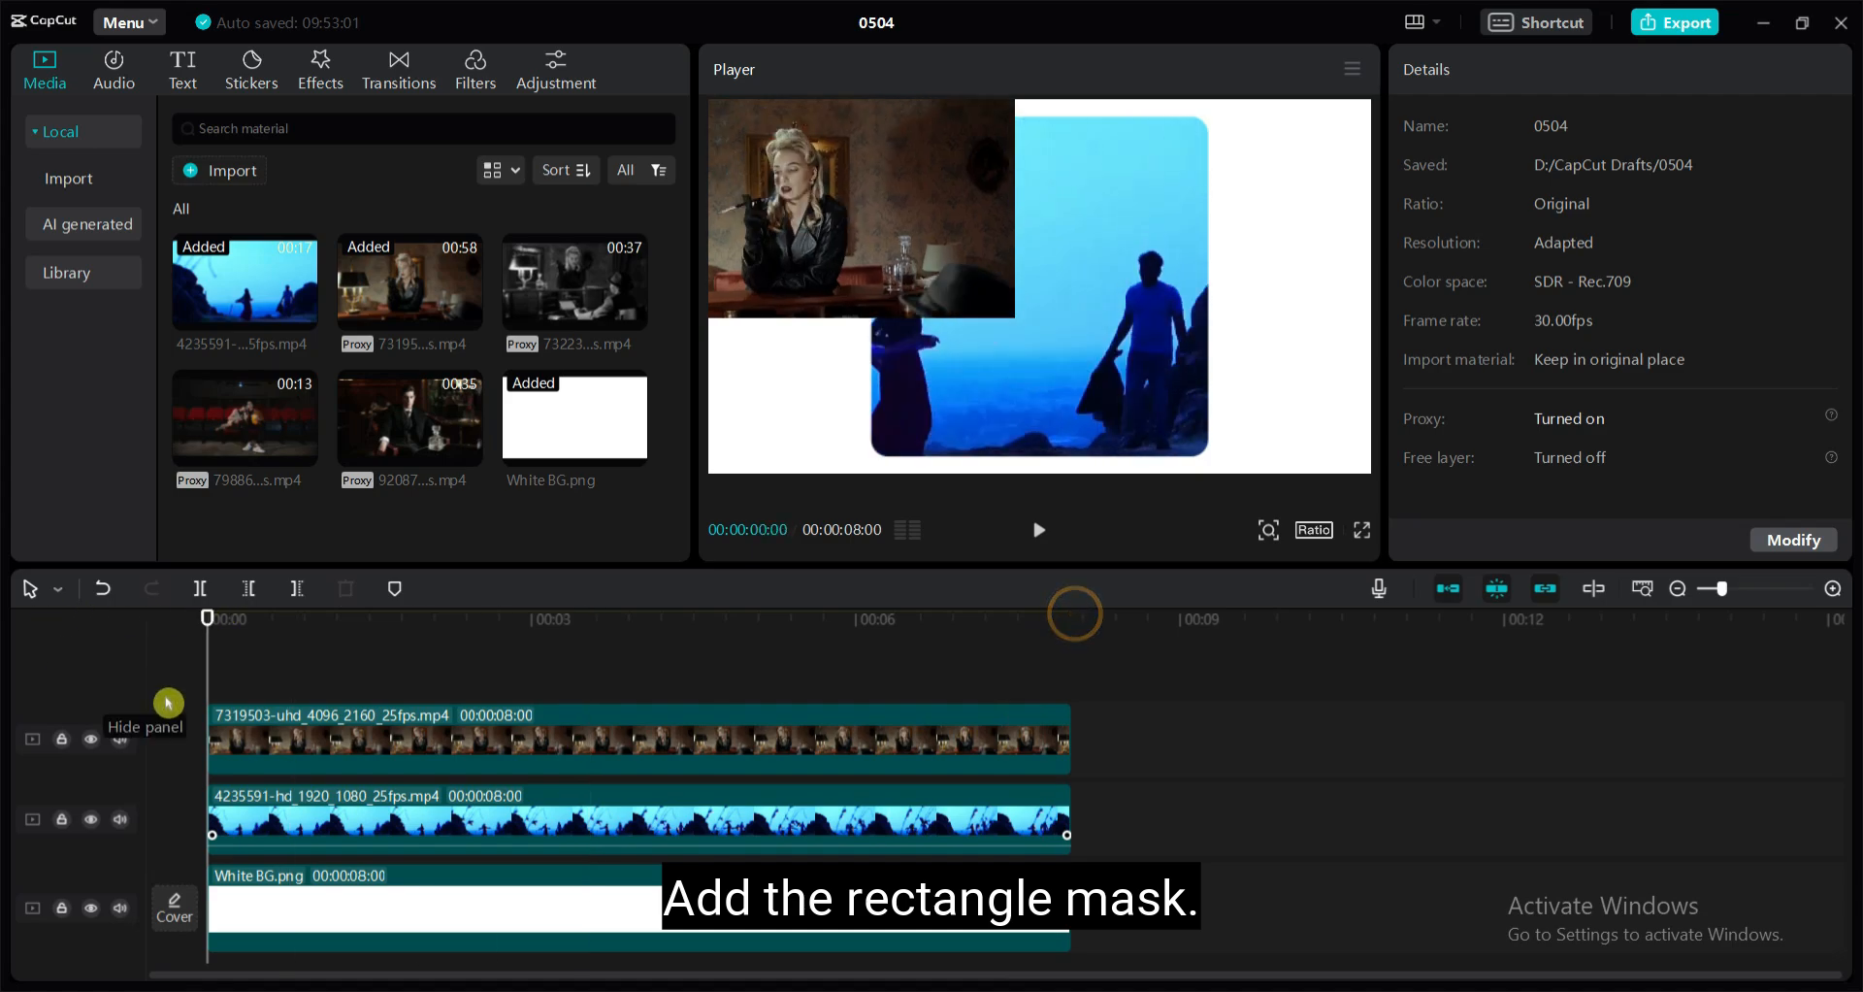
# Mask the smoking woman's clip with a rectangle of about 1454 by 1598, placed in the frame's upper-left corner
pyautogui.click(227, 731)
pyautogui.click(1663, 125)
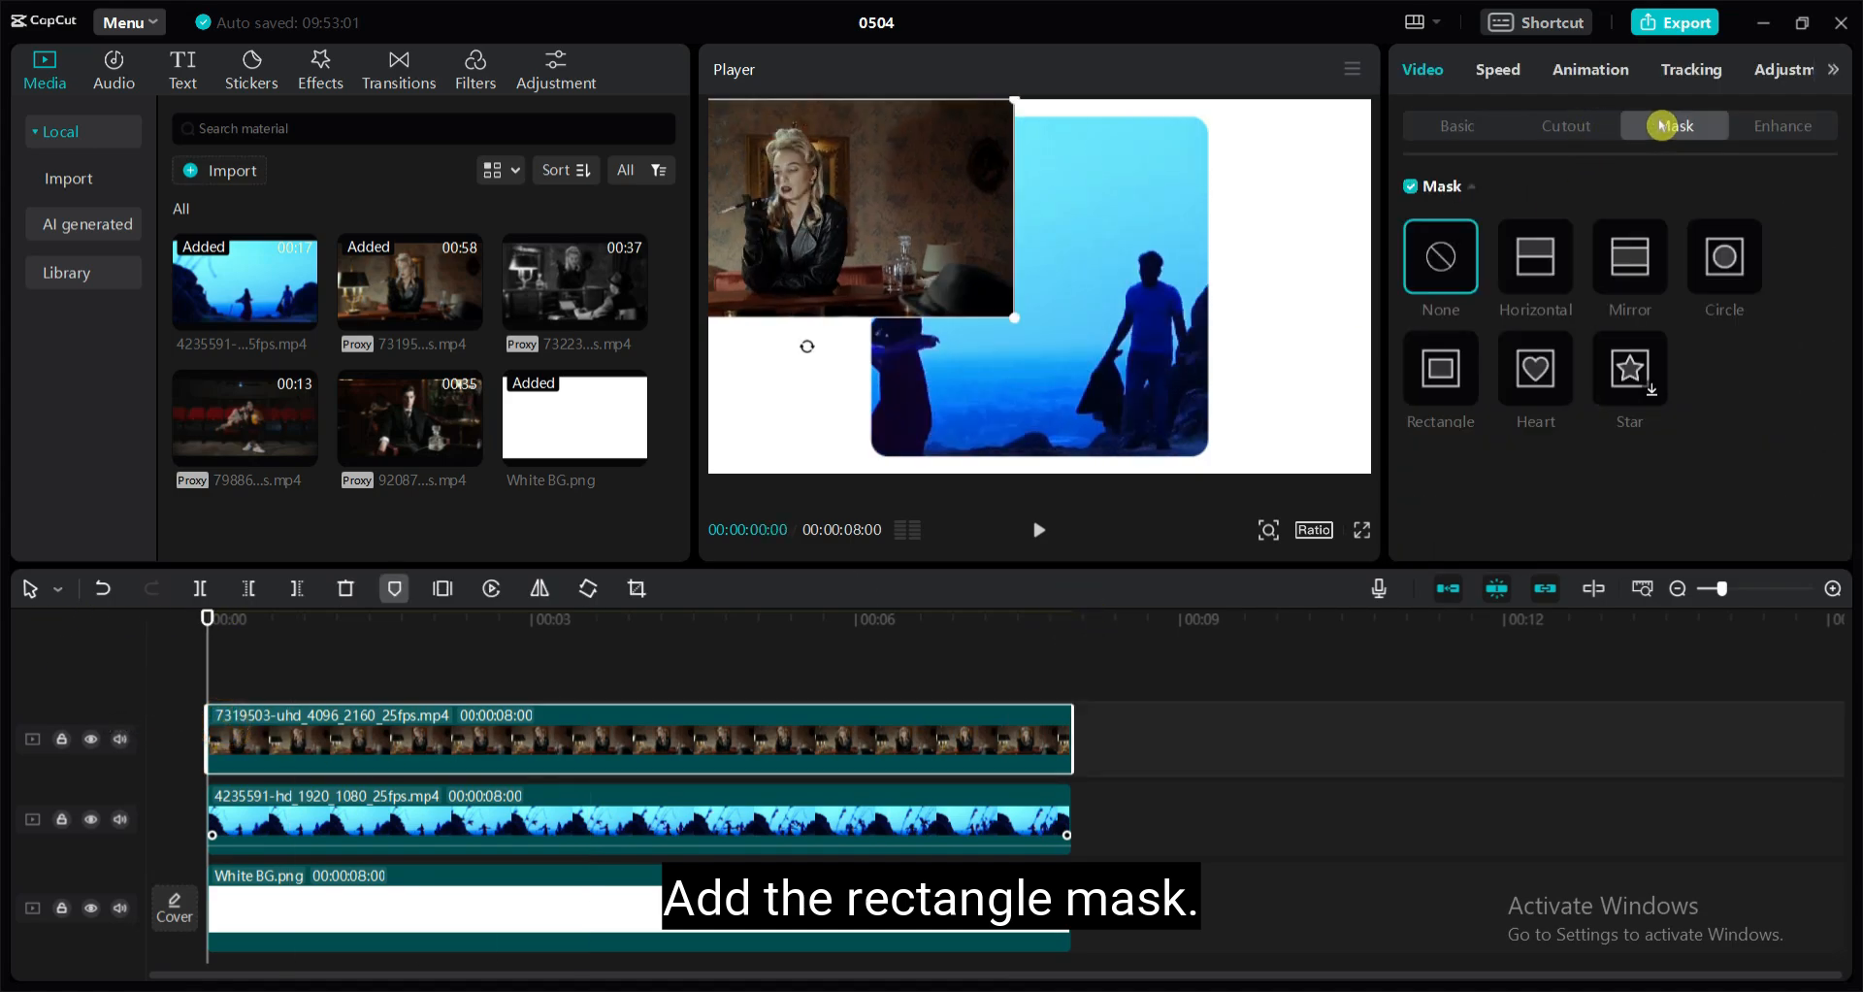
pyautogui.click(1452, 374)
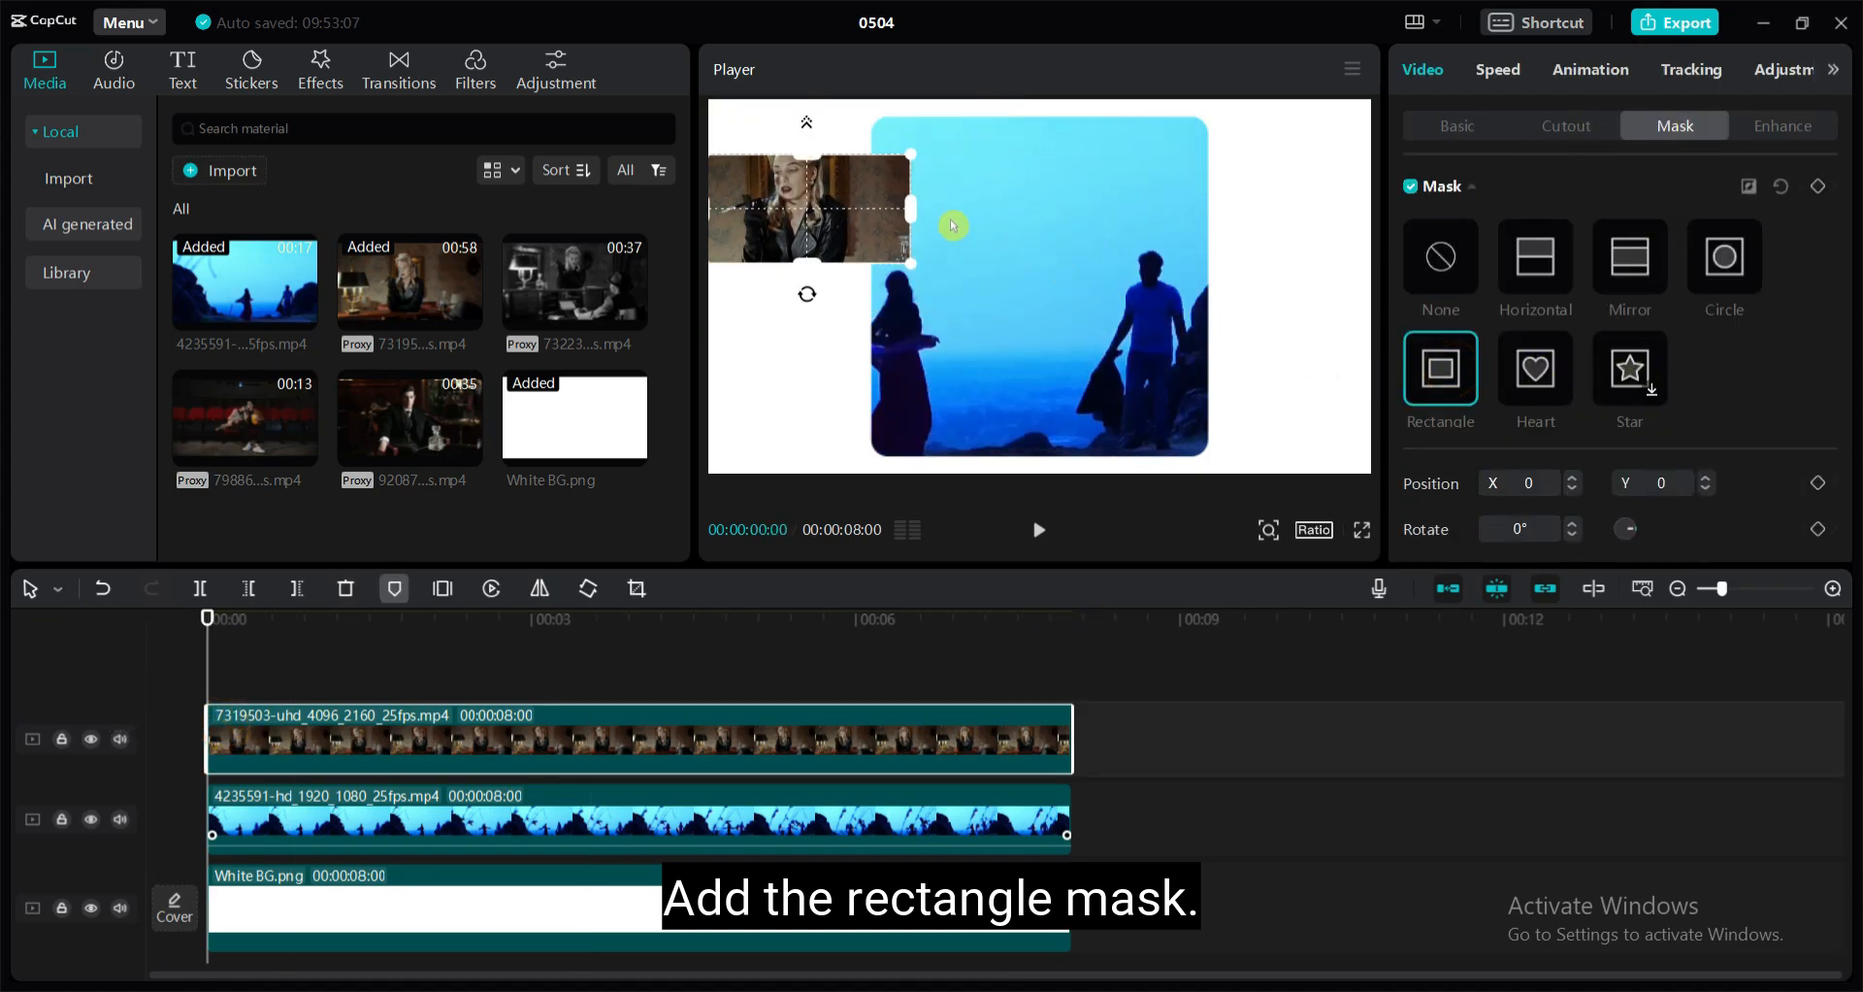
pyautogui.moveTo(900, 213); pyautogui.dragTo(798, 147)
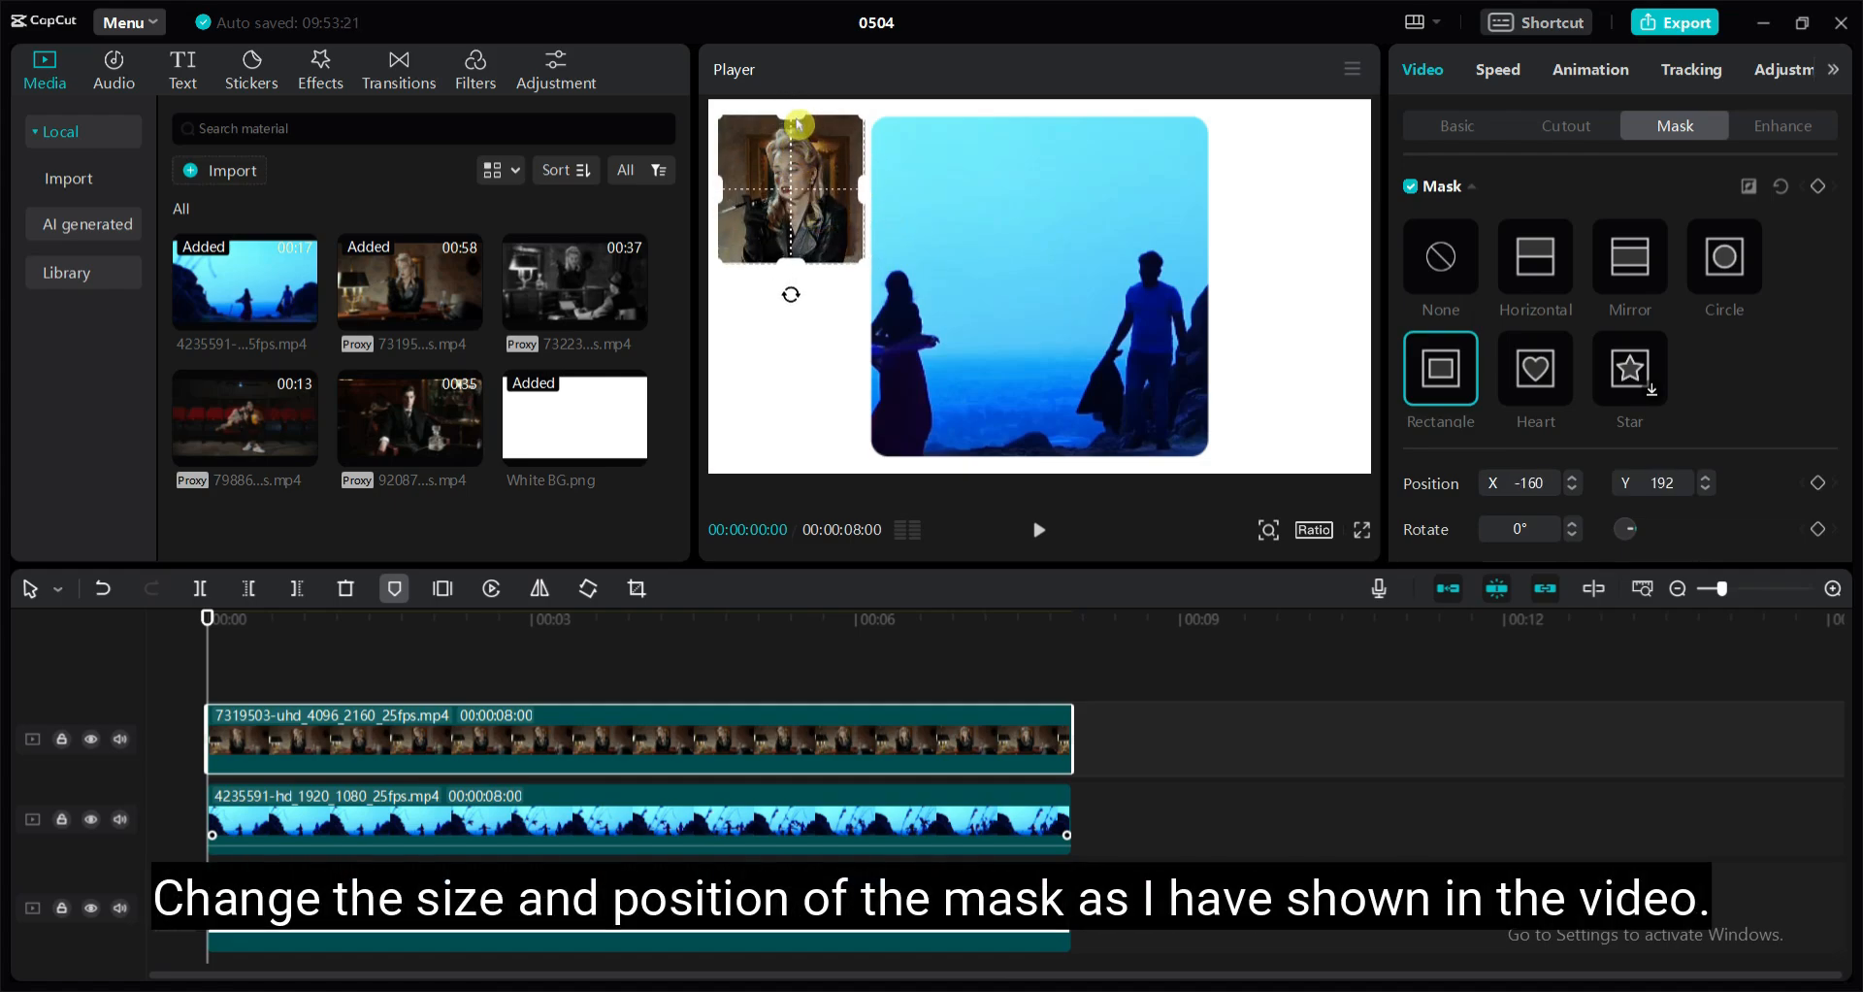
pyautogui.click(935, 693)
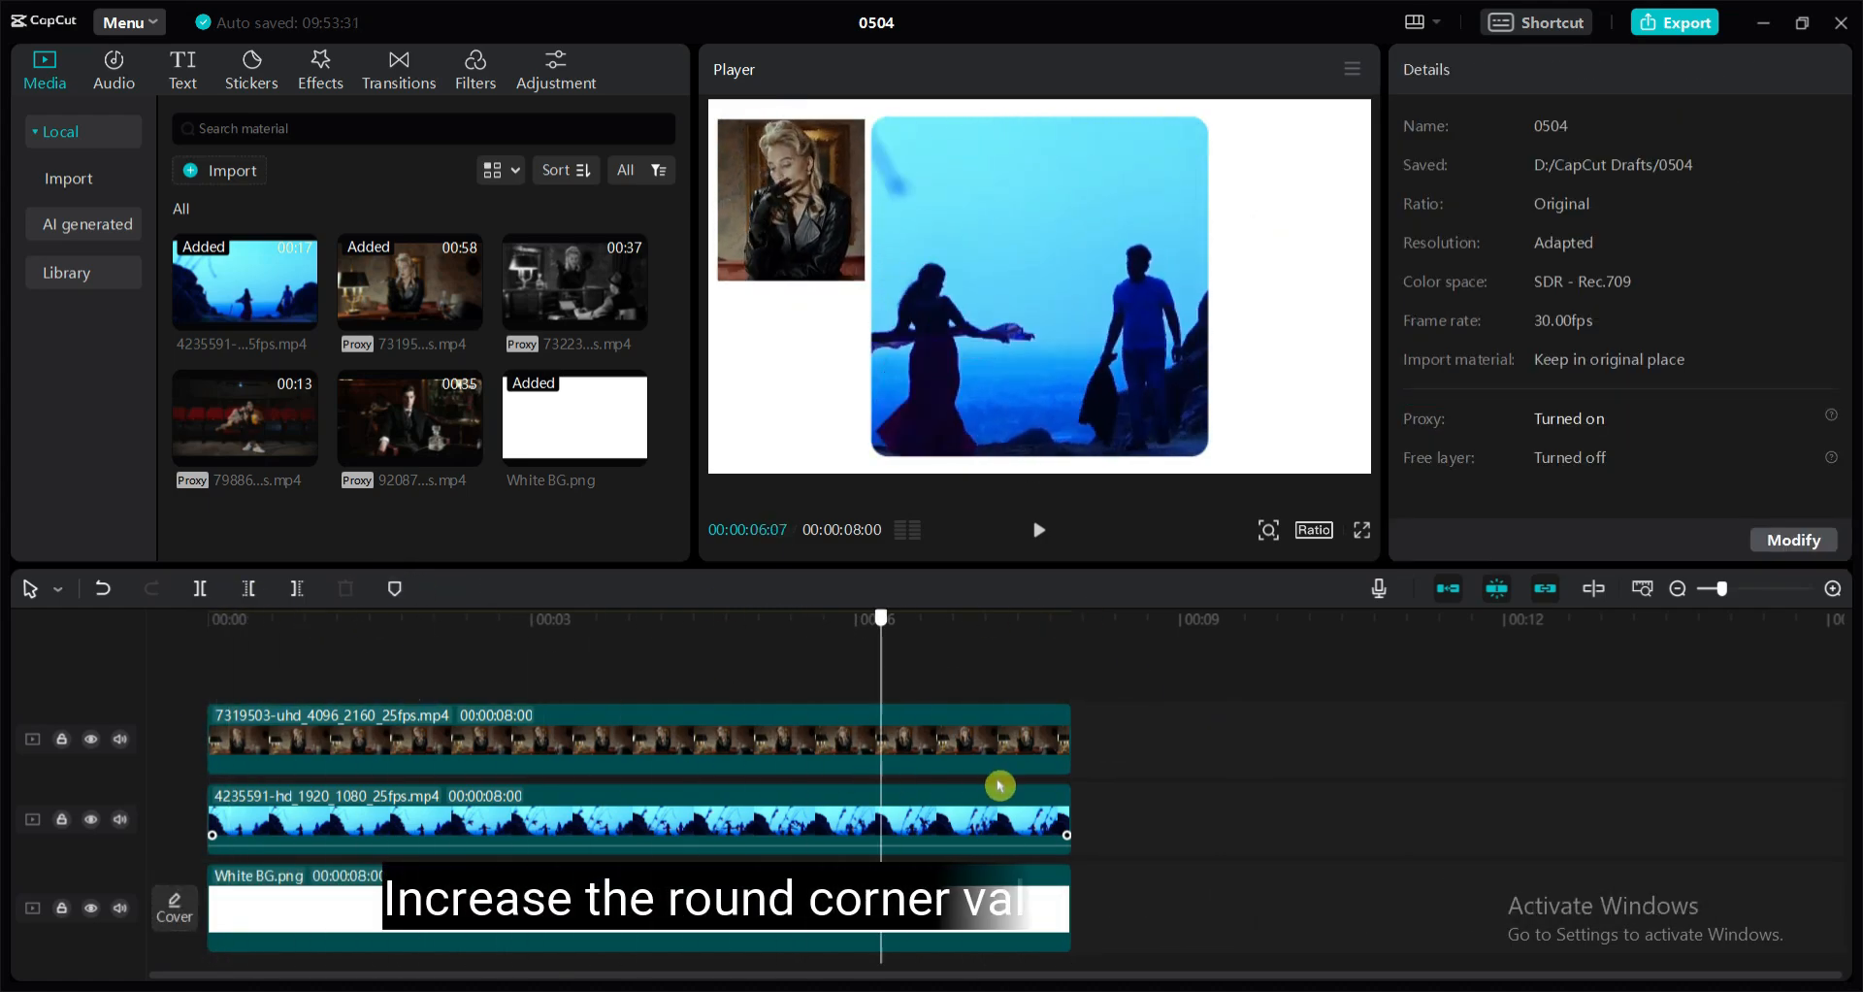
# Set the round corners of the smoking woman's mask to 10
pyautogui.click(1122, 799)
pyautogui.click(811, 752)
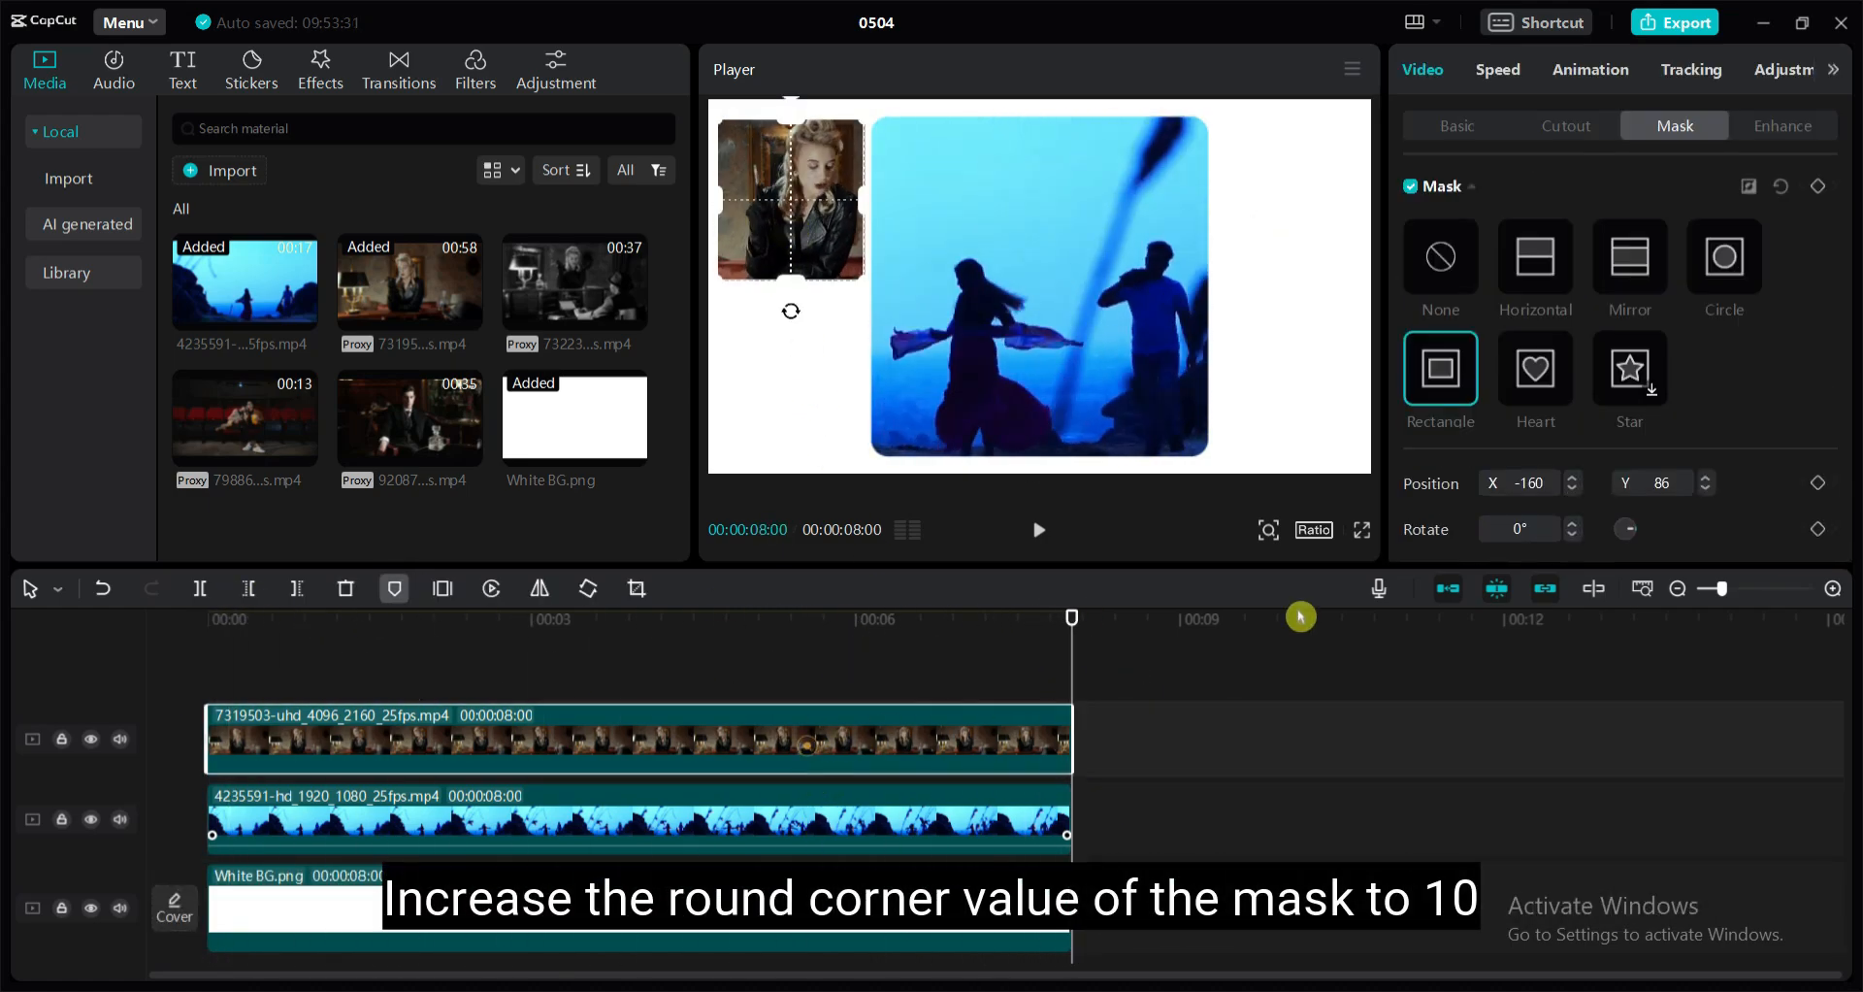
pyautogui.scroll(-3, 1727, 478)
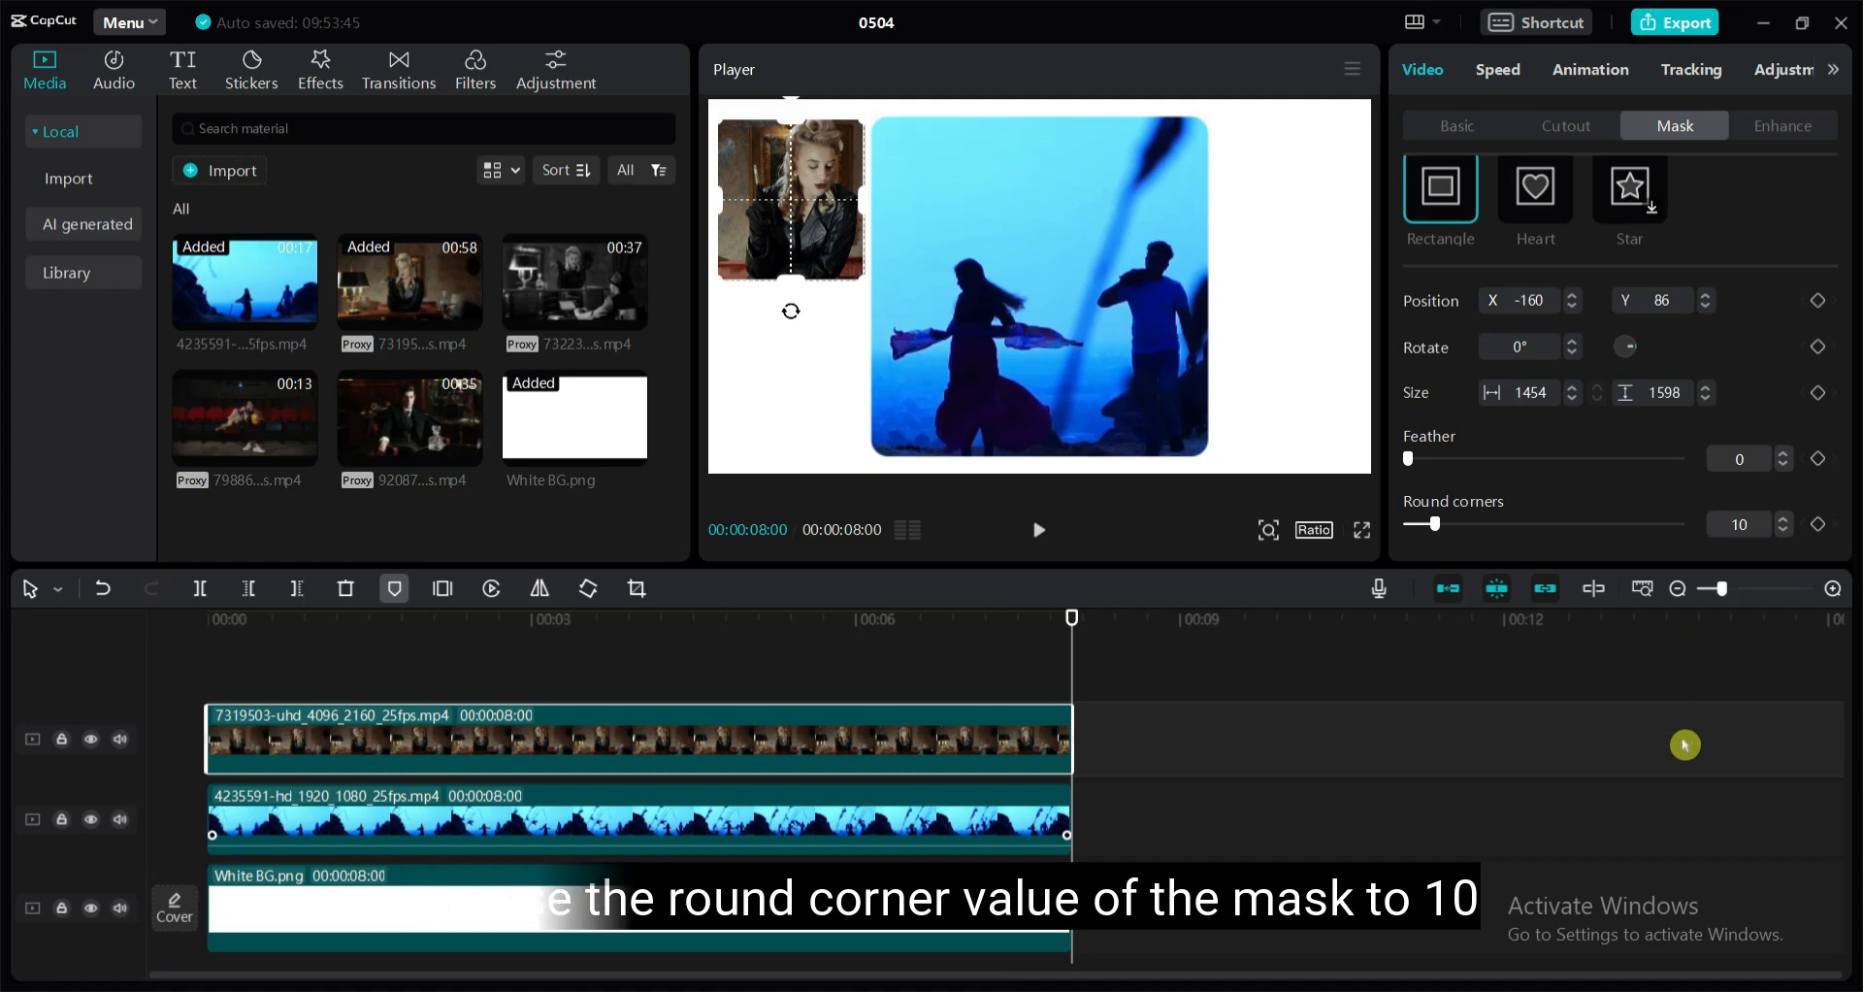
# Add the 00:13 clip of the couple in cinema seats on a new track from 00:00, trimmed to 8 seconds
pyautogui.click(890, 821)
pyautogui.click(173, 737)
pyautogui.moveTo(202, 428); pyautogui.dragTo(1135, 738)
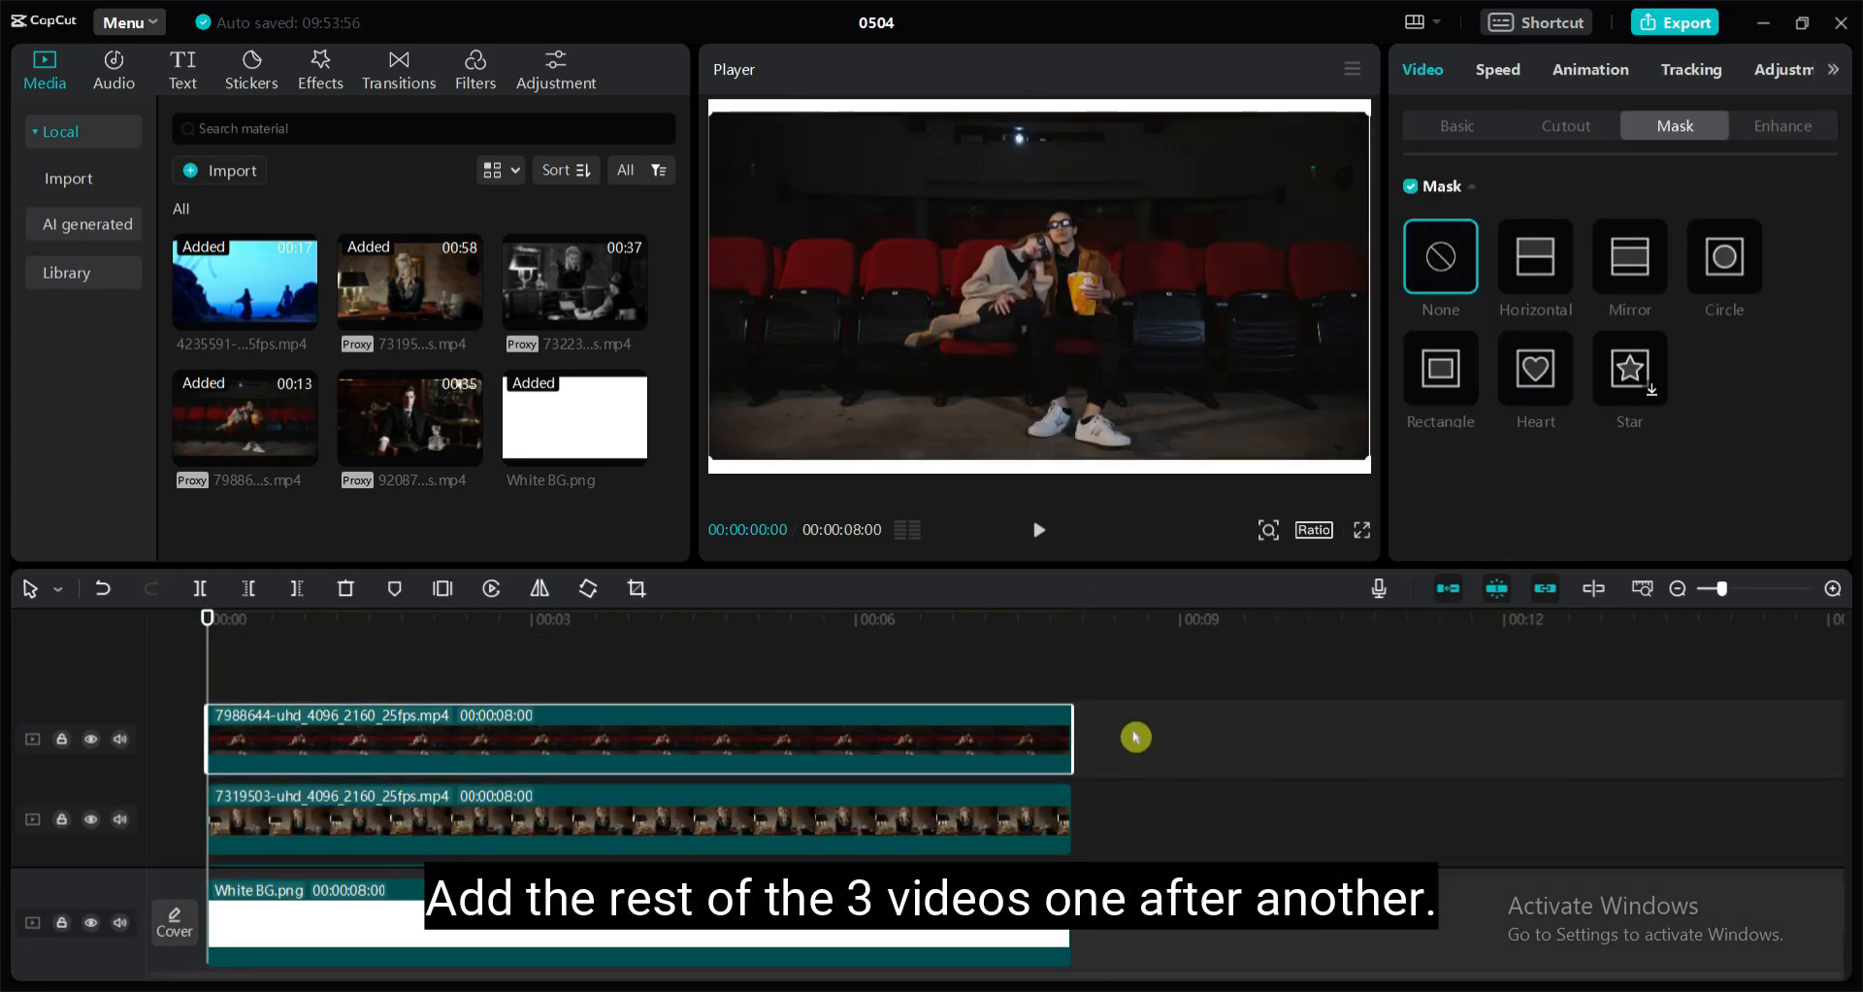
# Scale down the cinema couple clip and place it in the frame's lower-left corner
pyautogui.click(1460, 129)
pyautogui.moveTo(1462, 256); pyautogui.dragTo(1437, 256)
pyautogui.moveTo(1081, 345); pyautogui.dragTo(828, 431)
pyautogui.moveTo(1437, 256); pyautogui.dragTo(1444, 256)
pyautogui.moveTo(902, 362)
pyautogui.mouseDown()
pyautogui.moveTo(917, 351)
pyautogui.moveTo(867, 362)
pyautogui.mouseUp()
# Mask the cinema couple clip with a rectangle of about 1345 by 1502, below the smoking woman's clip
pyautogui.click(1675, 126)
pyautogui.click(1441, 368)
pyautogui.moveTo(792, 420); pyautogui.dragTo(805, 385)
pyautogui.click(861, 800)
pyautogui.click(888, 741)
# Nudge the smoking woman's rectangle mask to about X -179, Y 105 to align it with the clip below
pyautogui.click(837, 935)
pyautogui.click(834, 227)
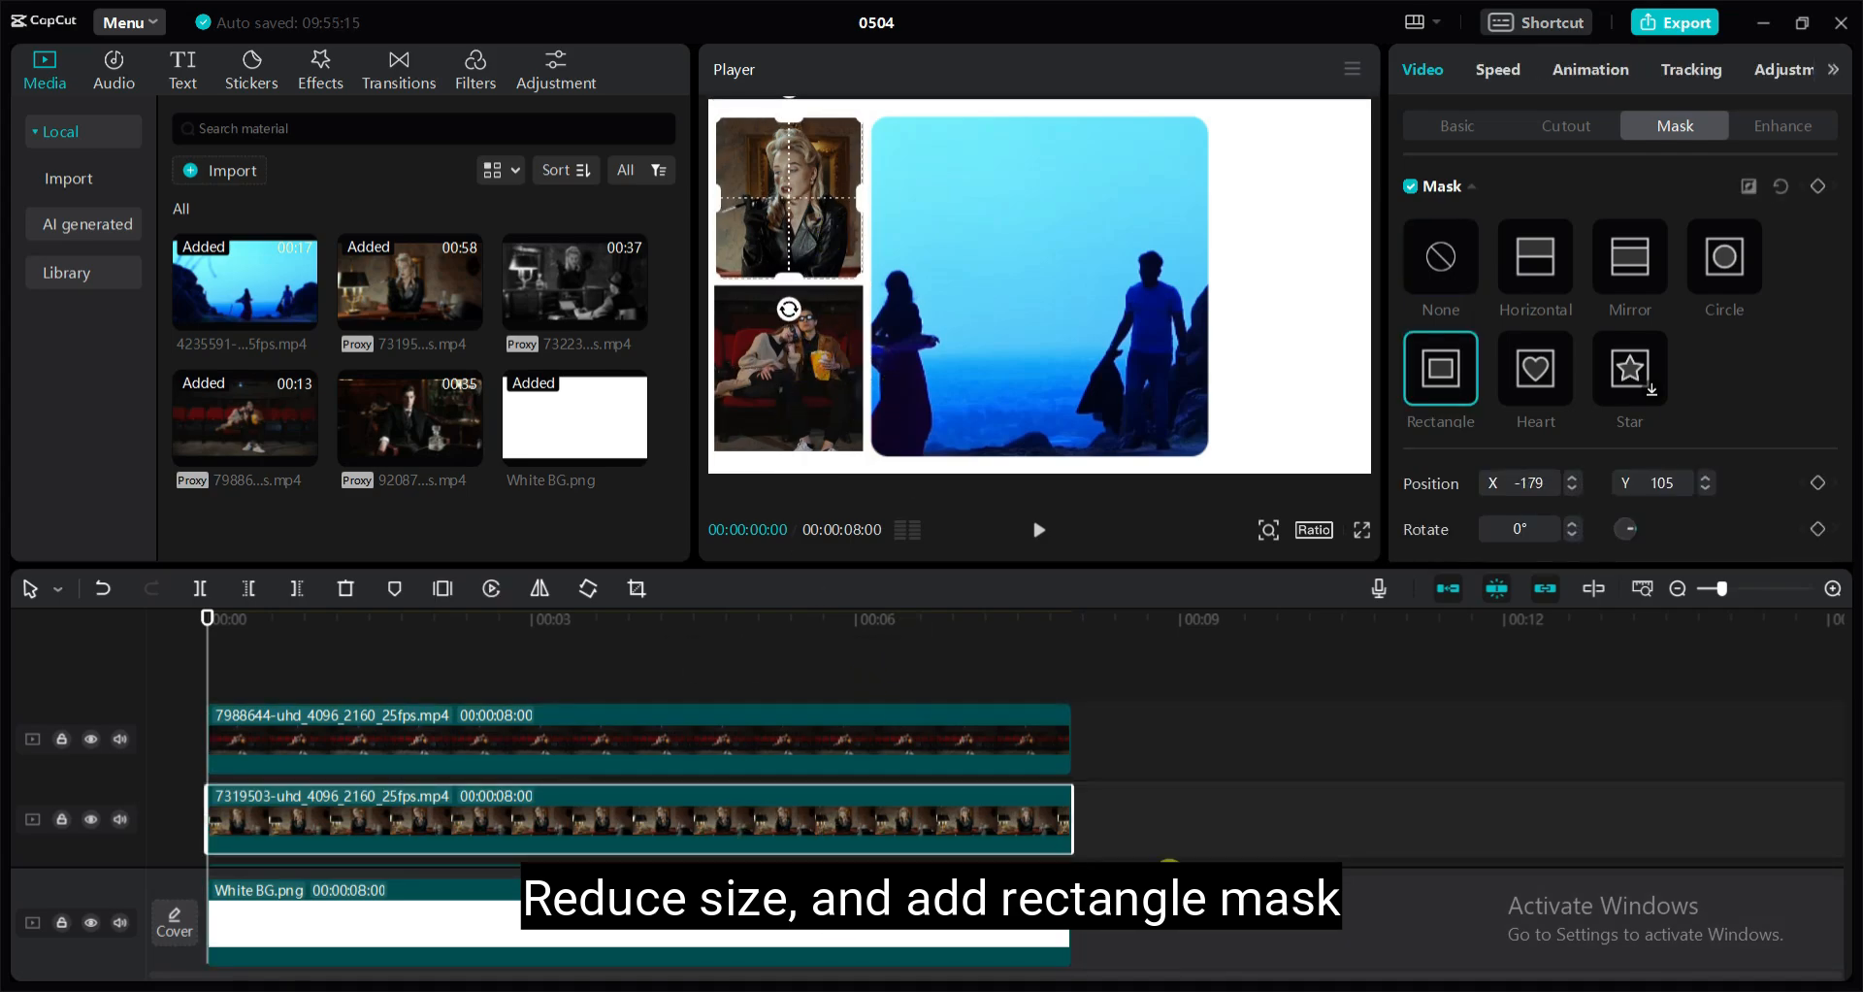
pyautogui.click(1168, 873)
# Set the round corners of the cinema couple clip's mask to 10
pyautogui.moveTo(528, 621); pyautogui.dragTo(974, 615)
pyautogui.click(813, 388)
pyautogui.scroll(-3, 1650, 437)
pyautogui.click(1739, 523)
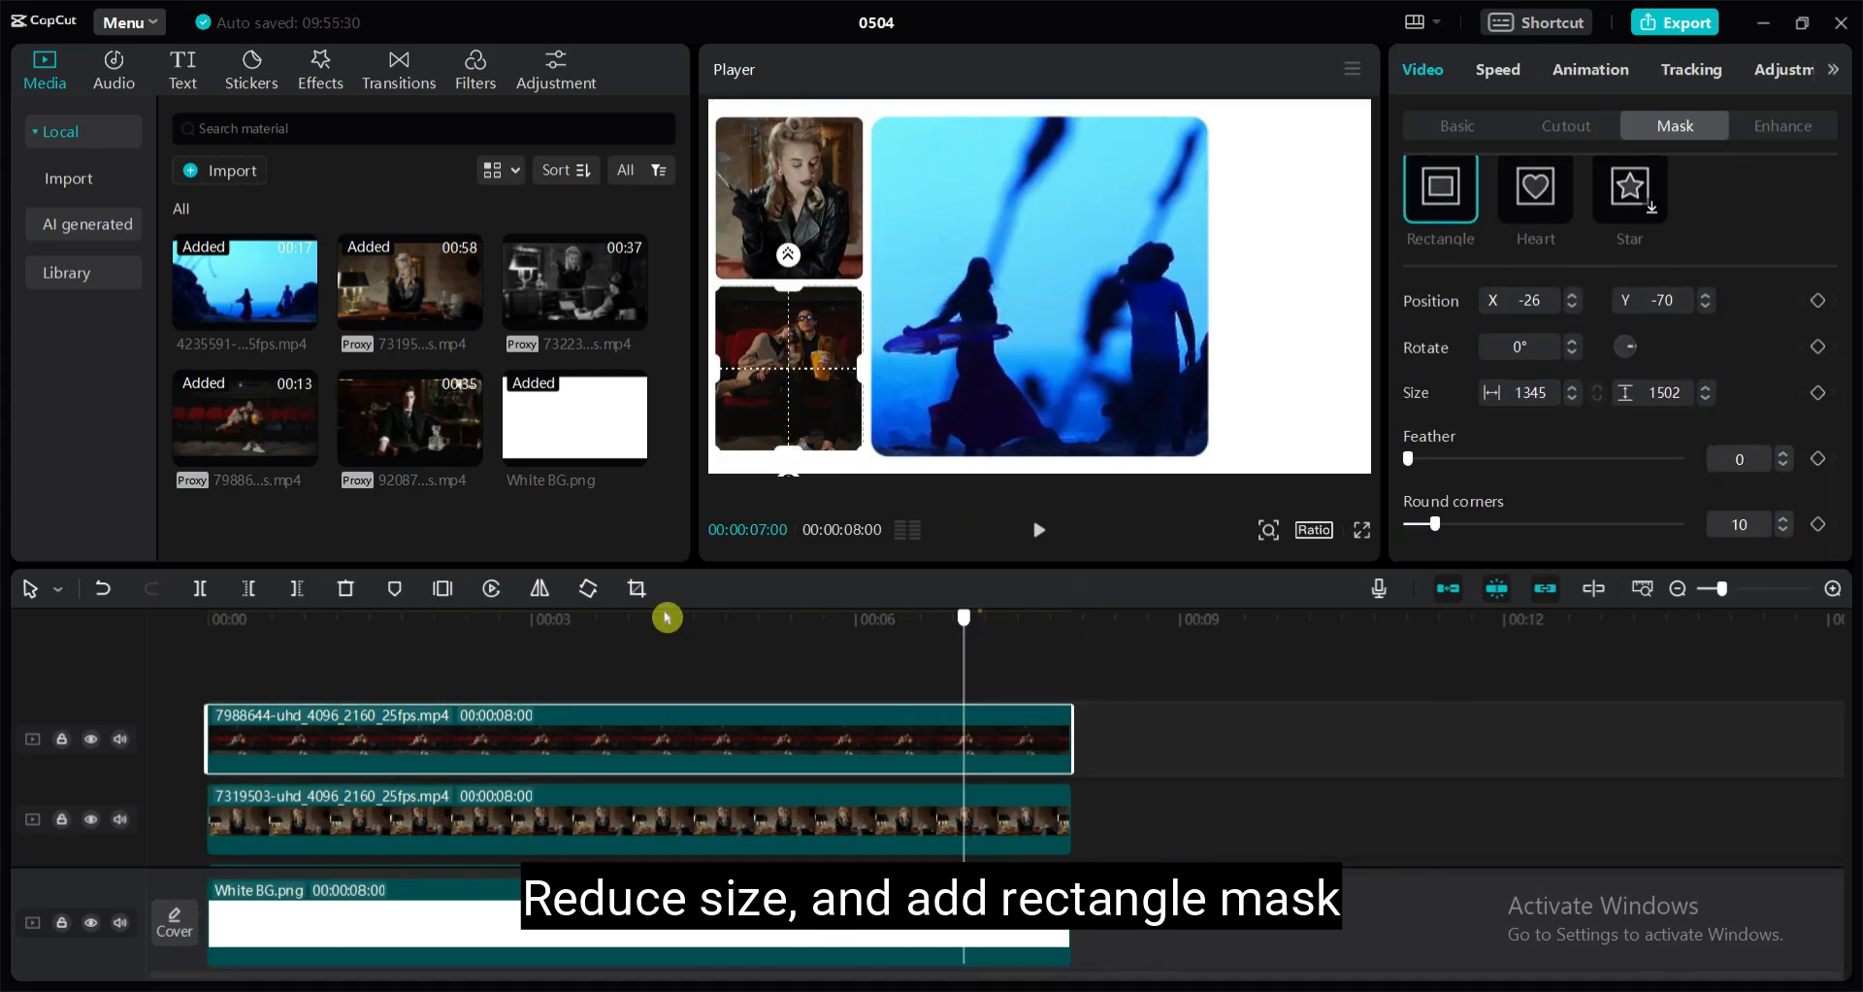
# Narrow the central beach couple clip's rectangle mask slightly to widen the gaps on both sides
pyautogui.moveTo(666, 618); pyautogui.dragTo(1073, 619)
pyautogui.click(1168, 836)
pyautogui.click(1027, 324)
pyautogui.moveTo(1210, 291); pyautogui.dragTo(1203, 298)
pyautogui.click(942, 739)
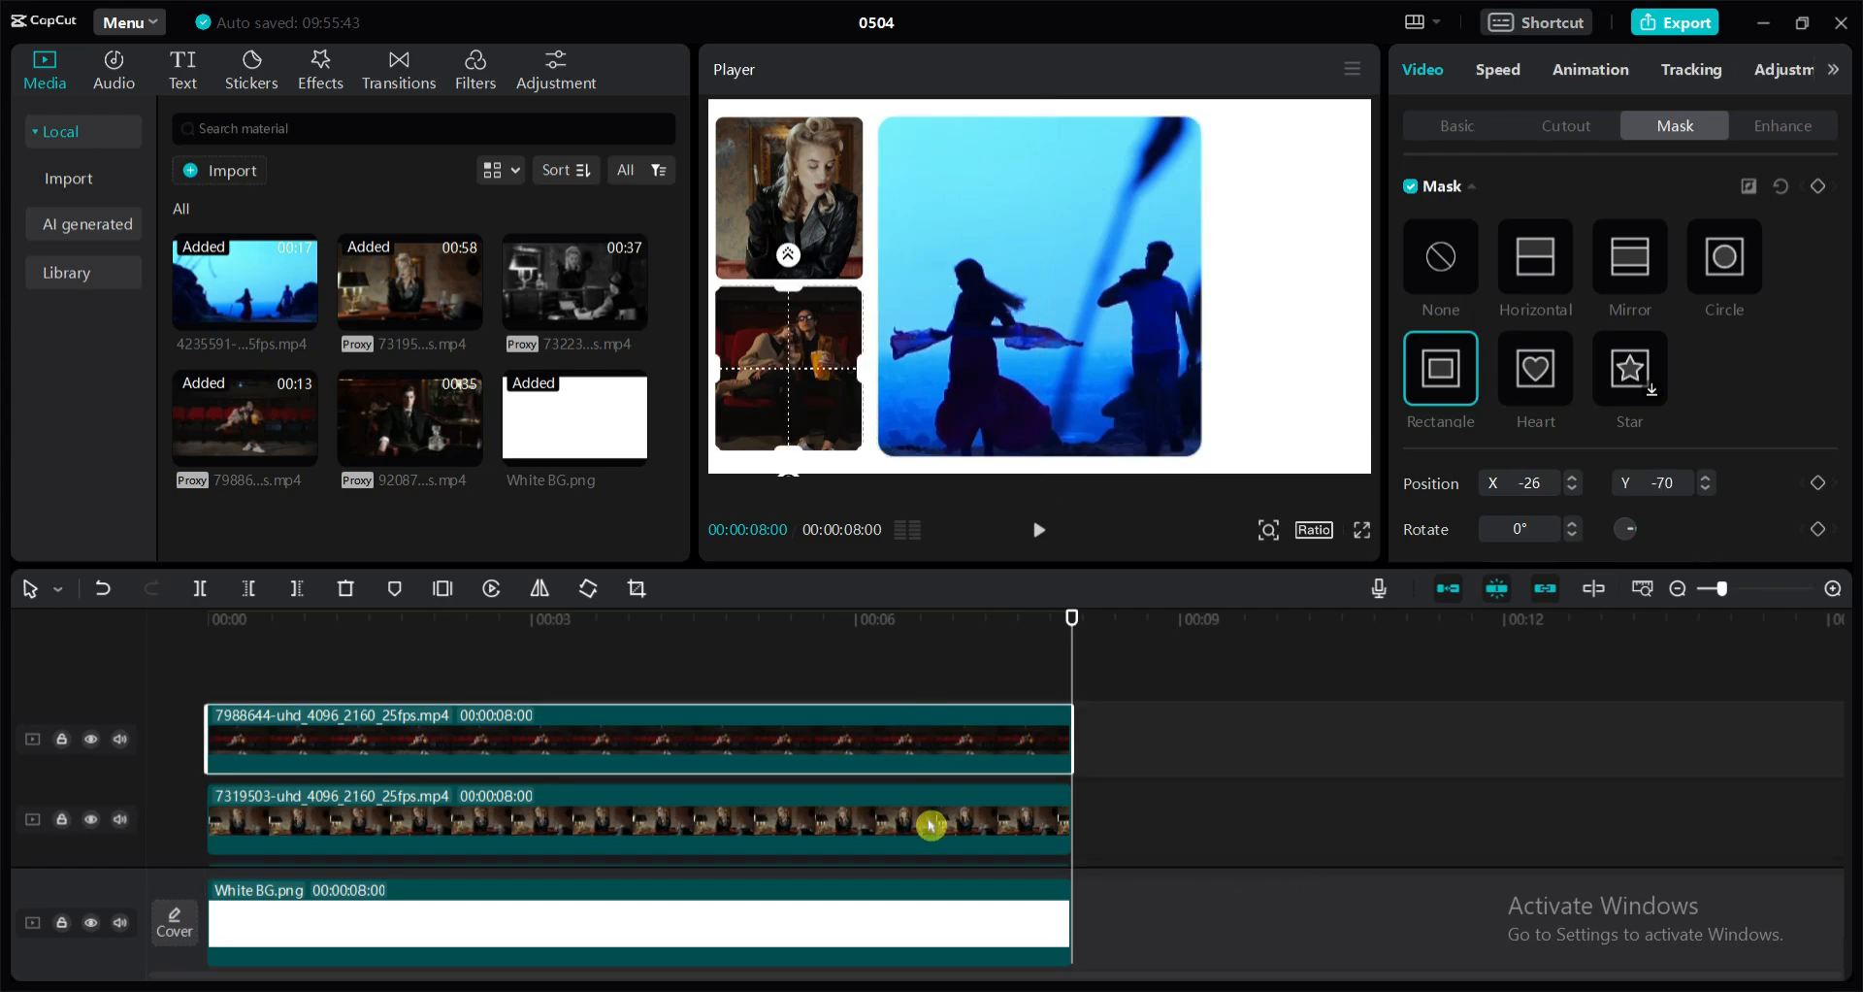
pyautogui.click(1164, 825)
pyautogui.click(791, 363)
pyautogui.click(973, 335)
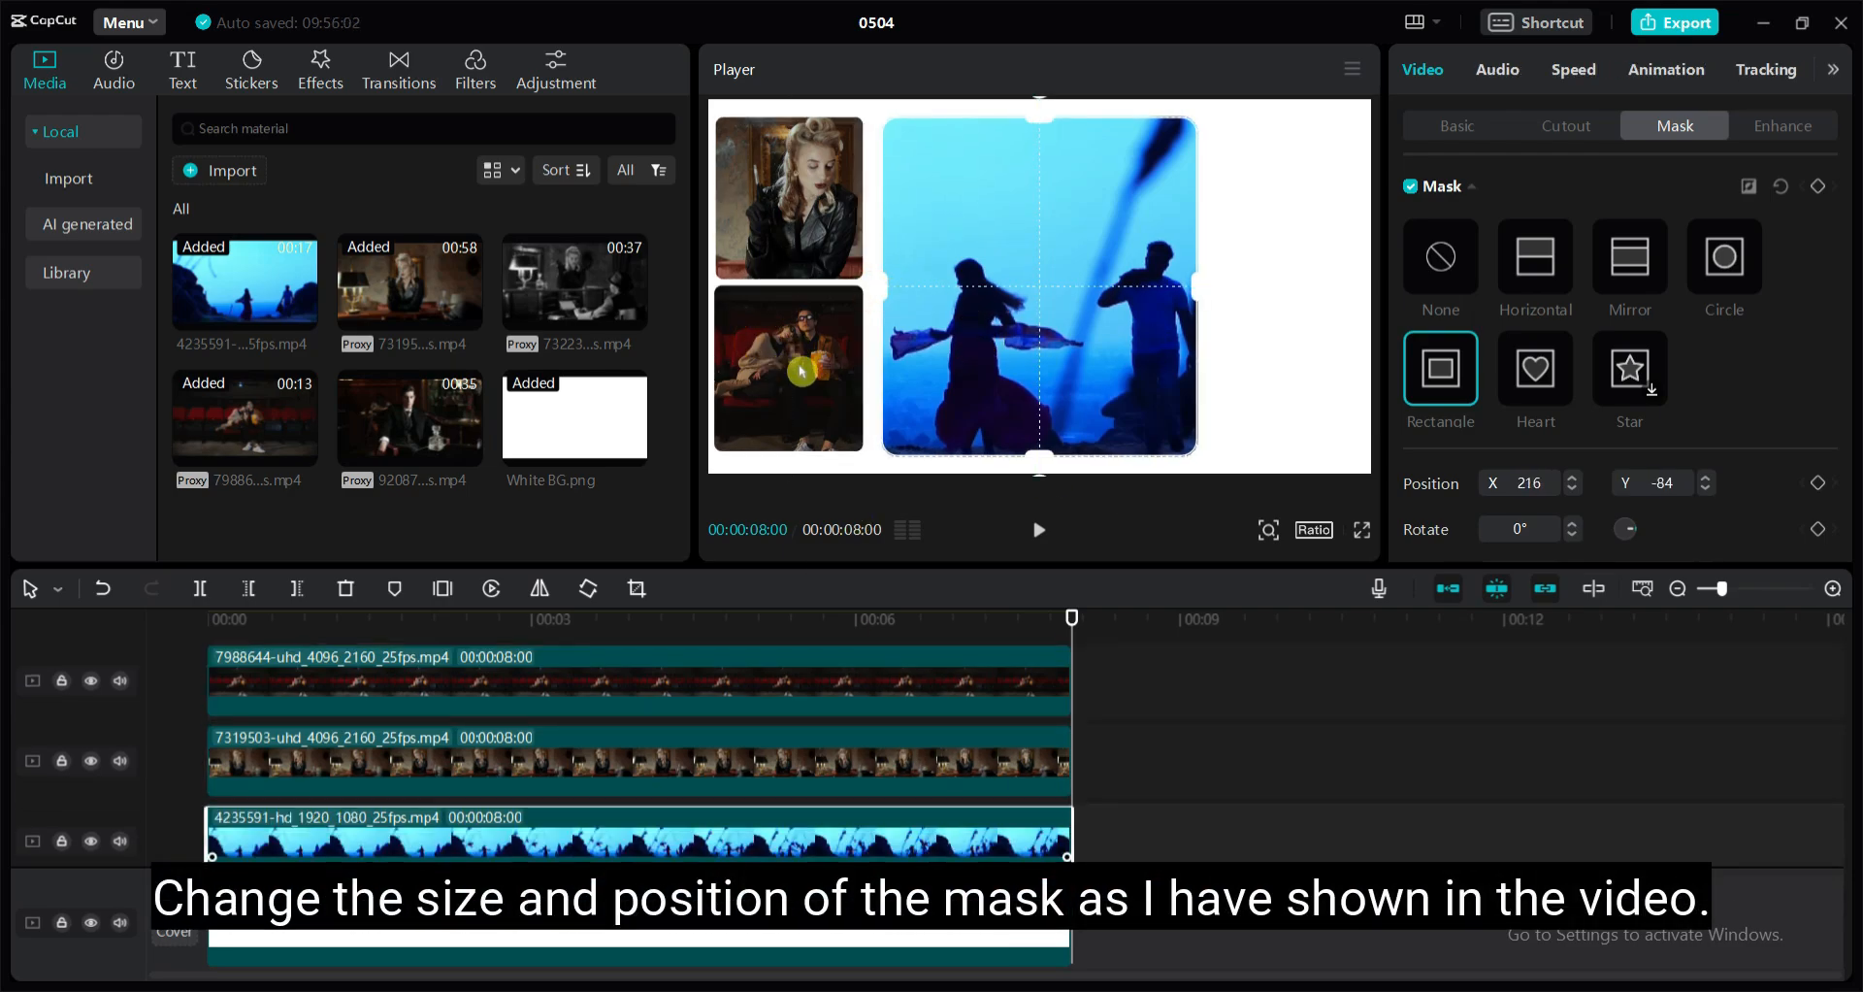
# Shift the smoking woman and cinema couple clips slightly toward the central clip to even out the spacing
pyautogui.click(787, 310)
pyautogui.click(777, 387)
pyautogui.press('Escape')
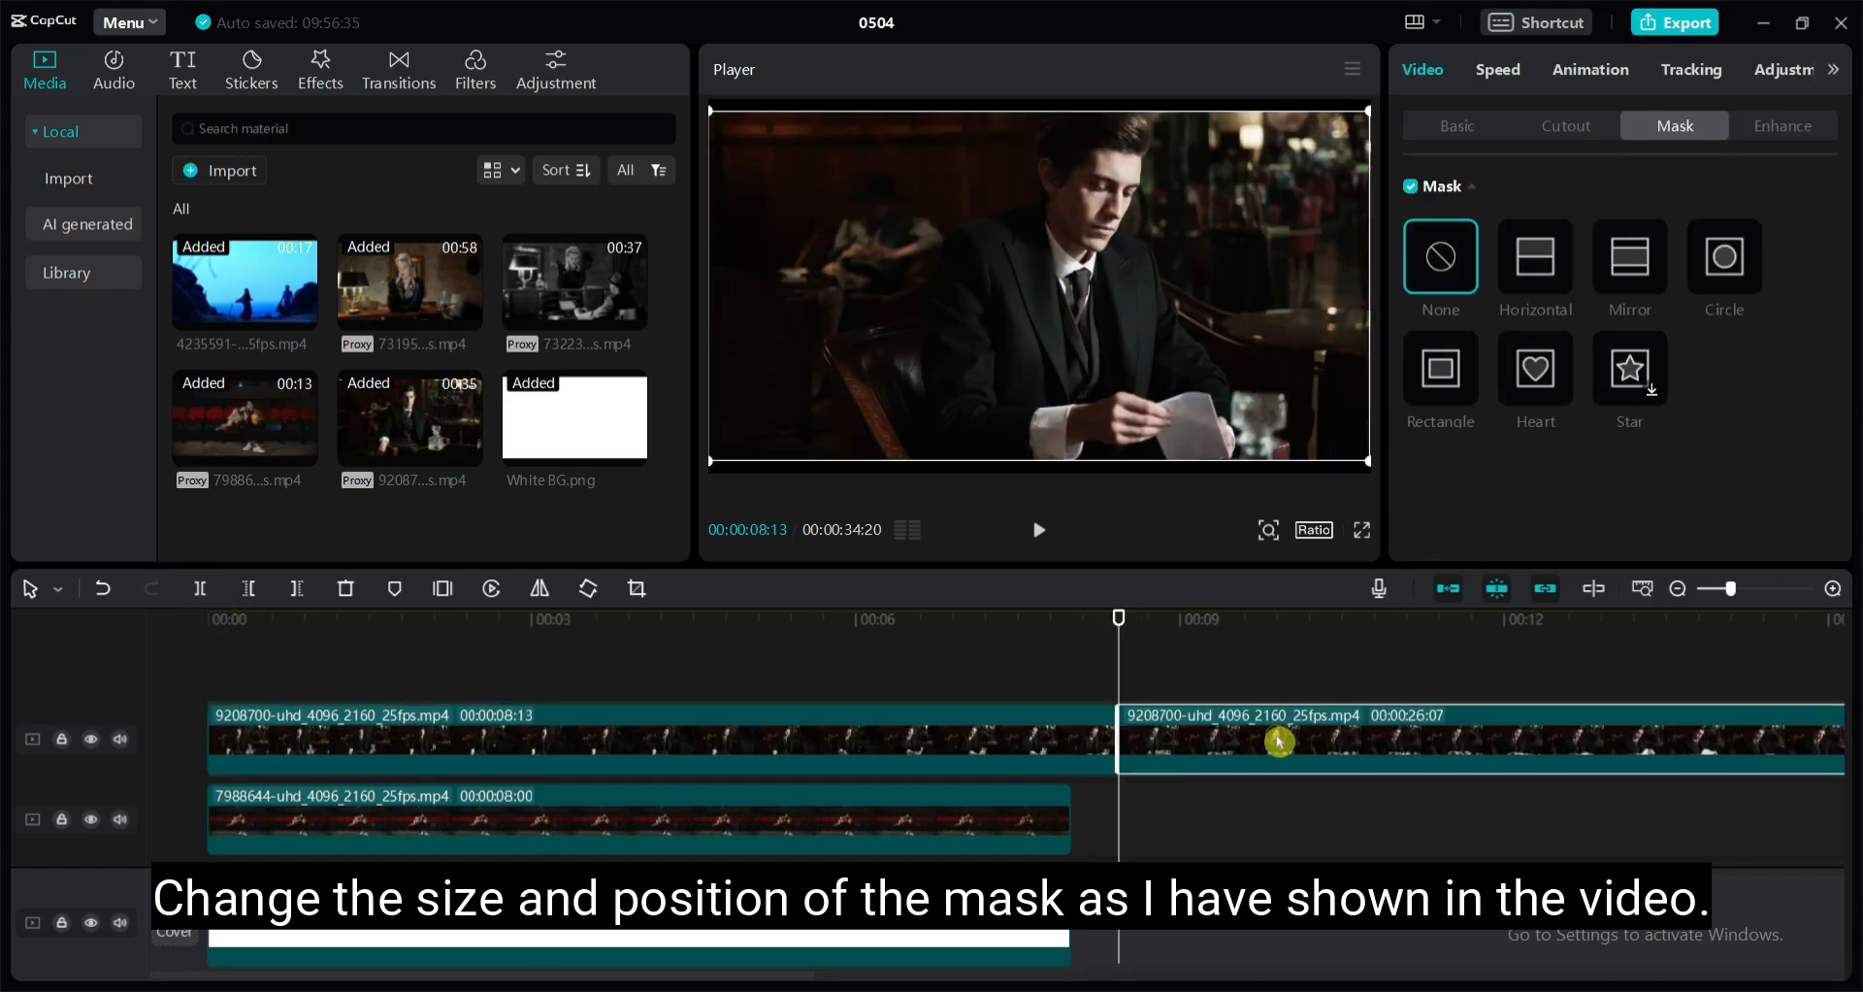
# Scale the suited man's clip to 54% in the frame's upper-right corner and fit a rectangle mask around him
pyautogui.moveTo(1450, 257); pyautogui.dragTo(1441, 260)
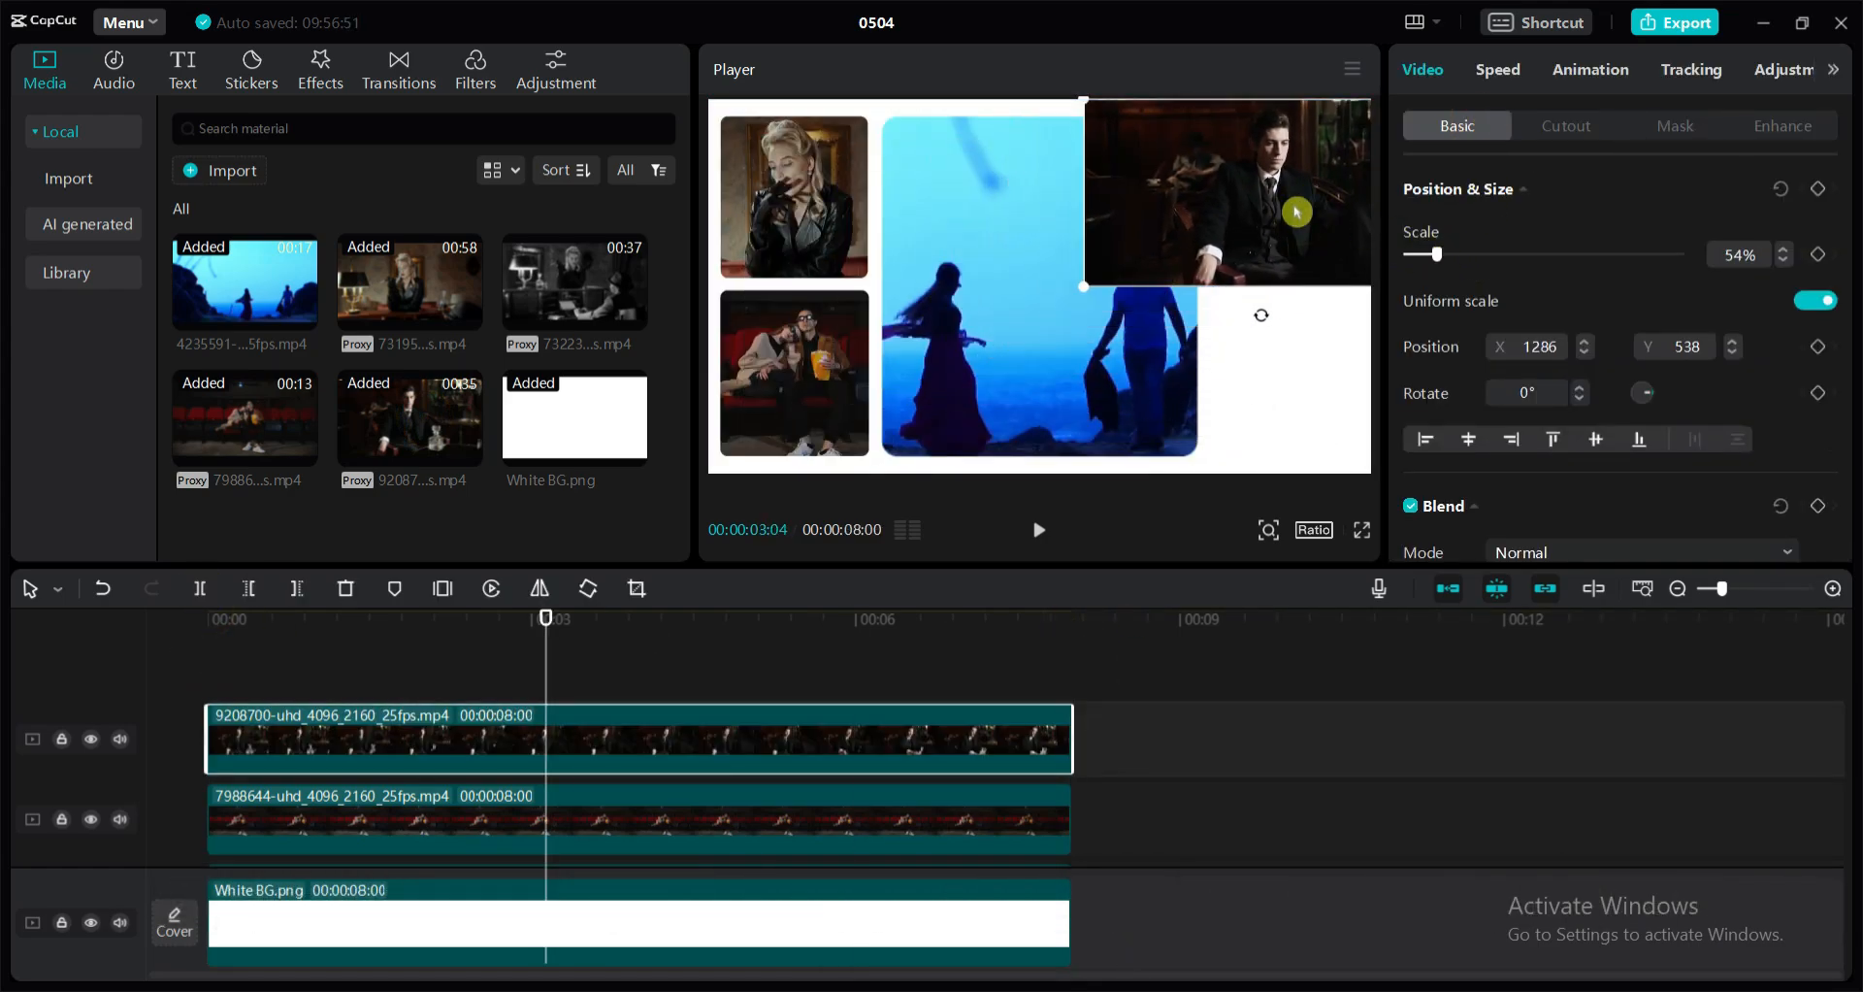
pyautogui.click(657, 860)
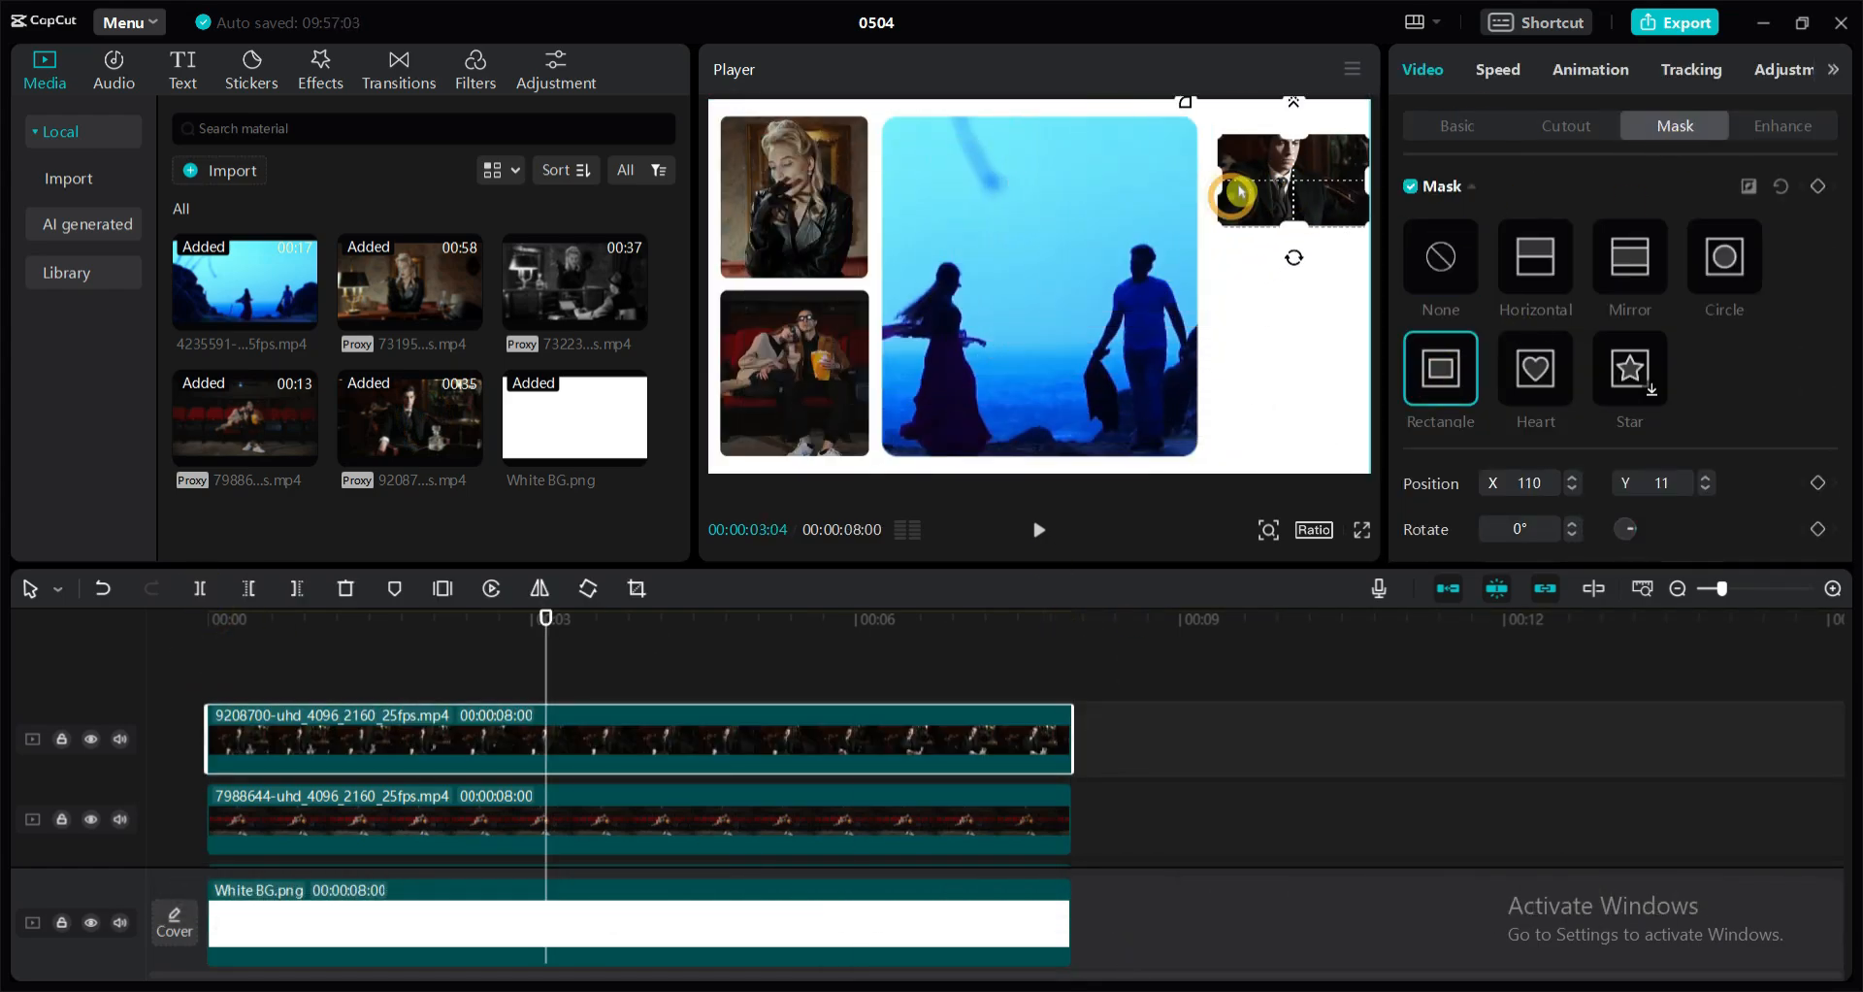
pyautogui.moveTo(1239, 193); pyautogui.dragTo(1299, 257)
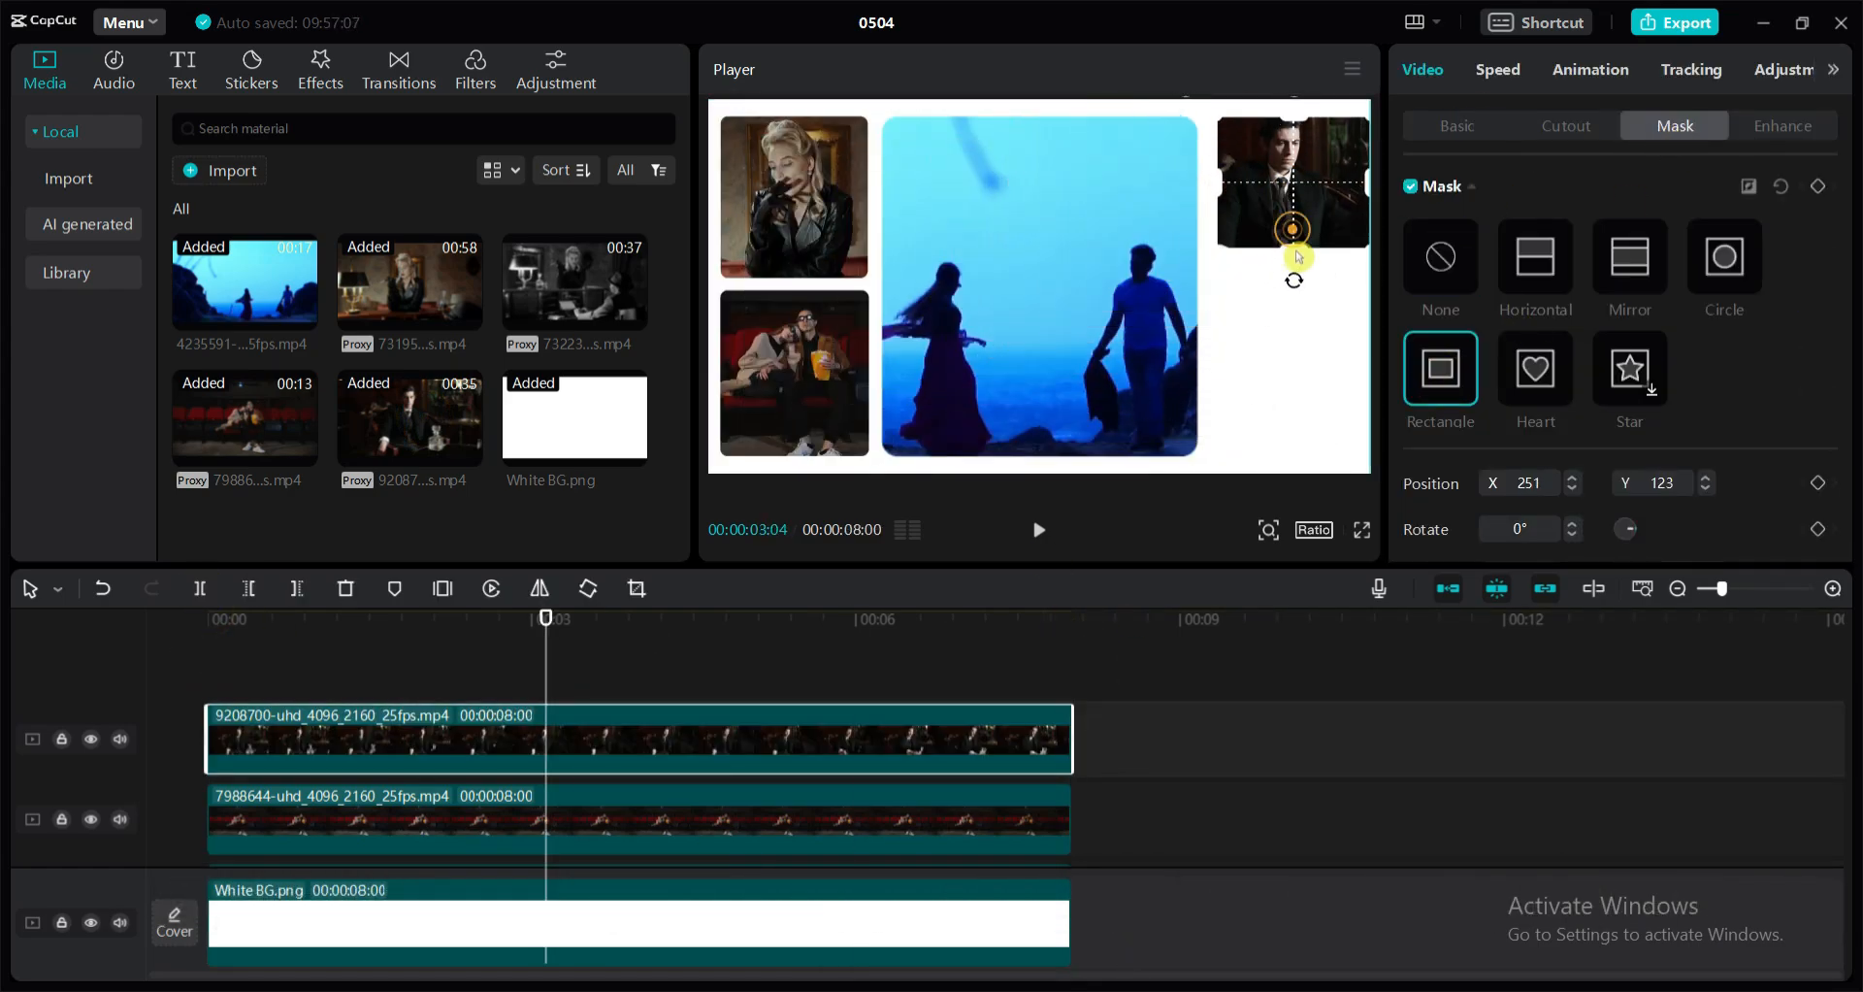
pyautogui.moveTo(1285, 194); pyautogui.dragTo(1288, 251)
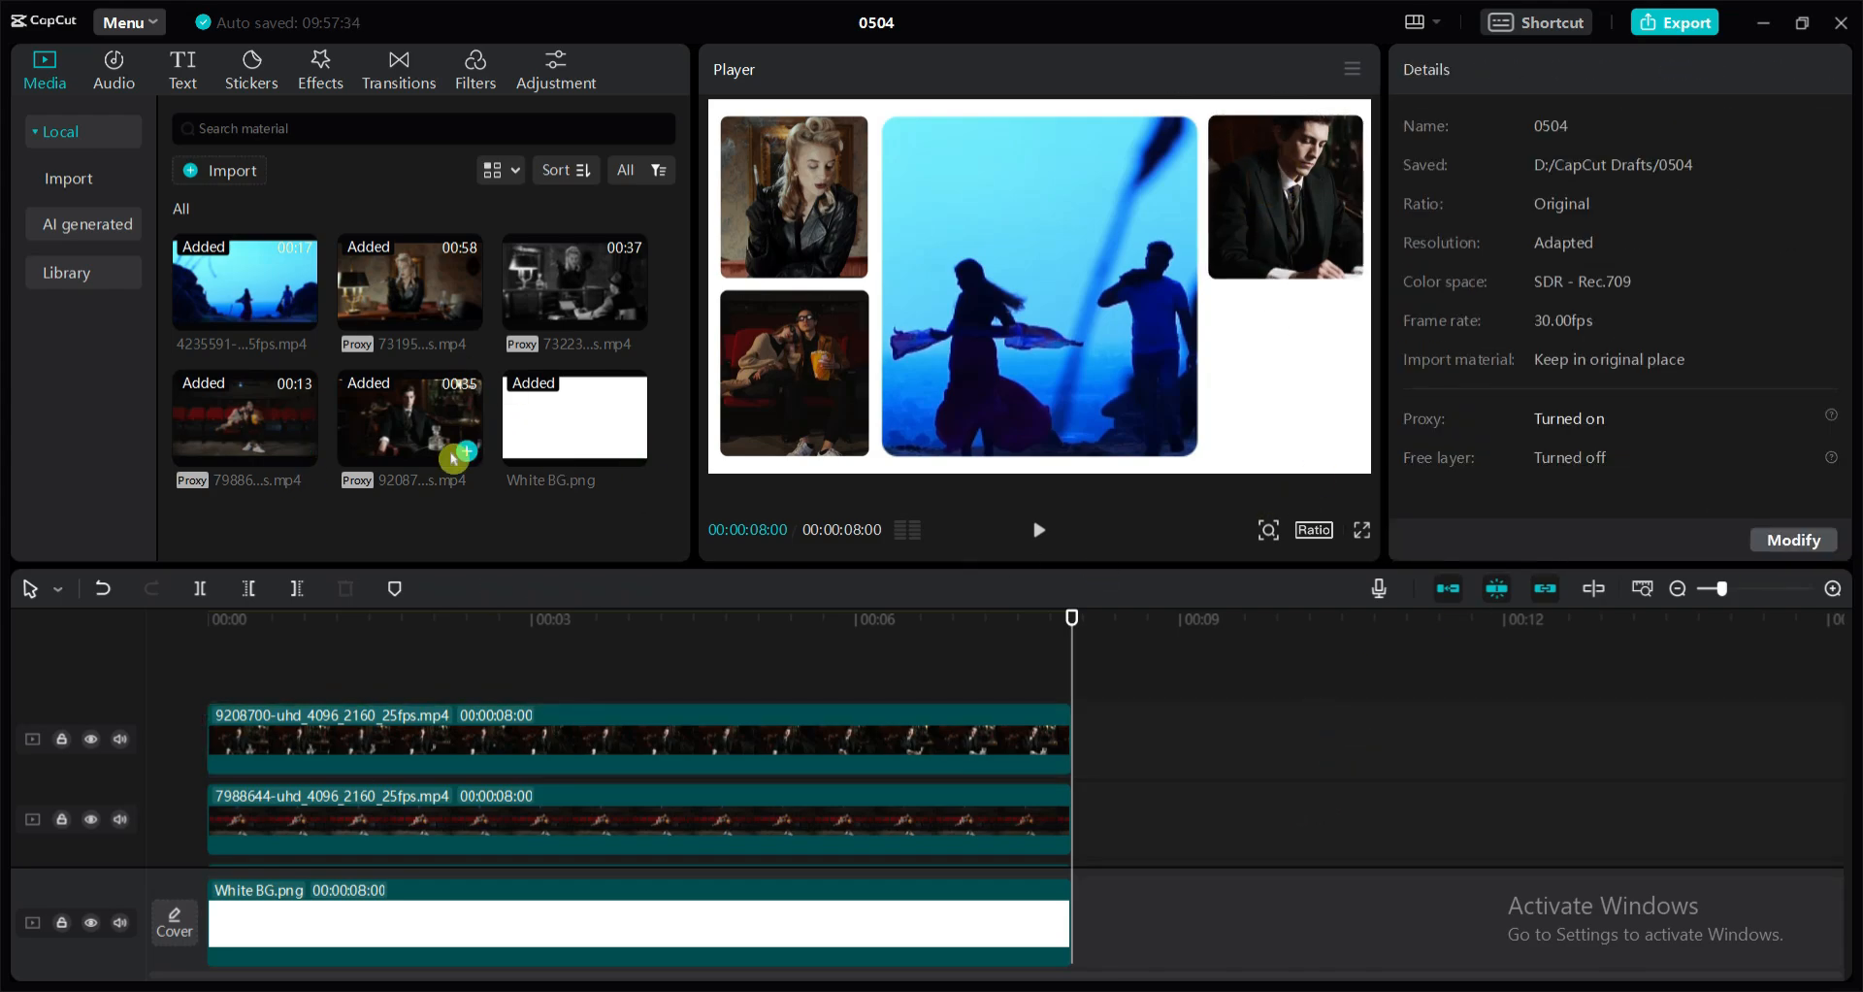
# Add the 00:37 black-and-white clip on a new track from 00:00 and place it scaled down in the lower-right corner
pyautogui.moveTo(453, 459); pyautogui.dragTo(209, 713)
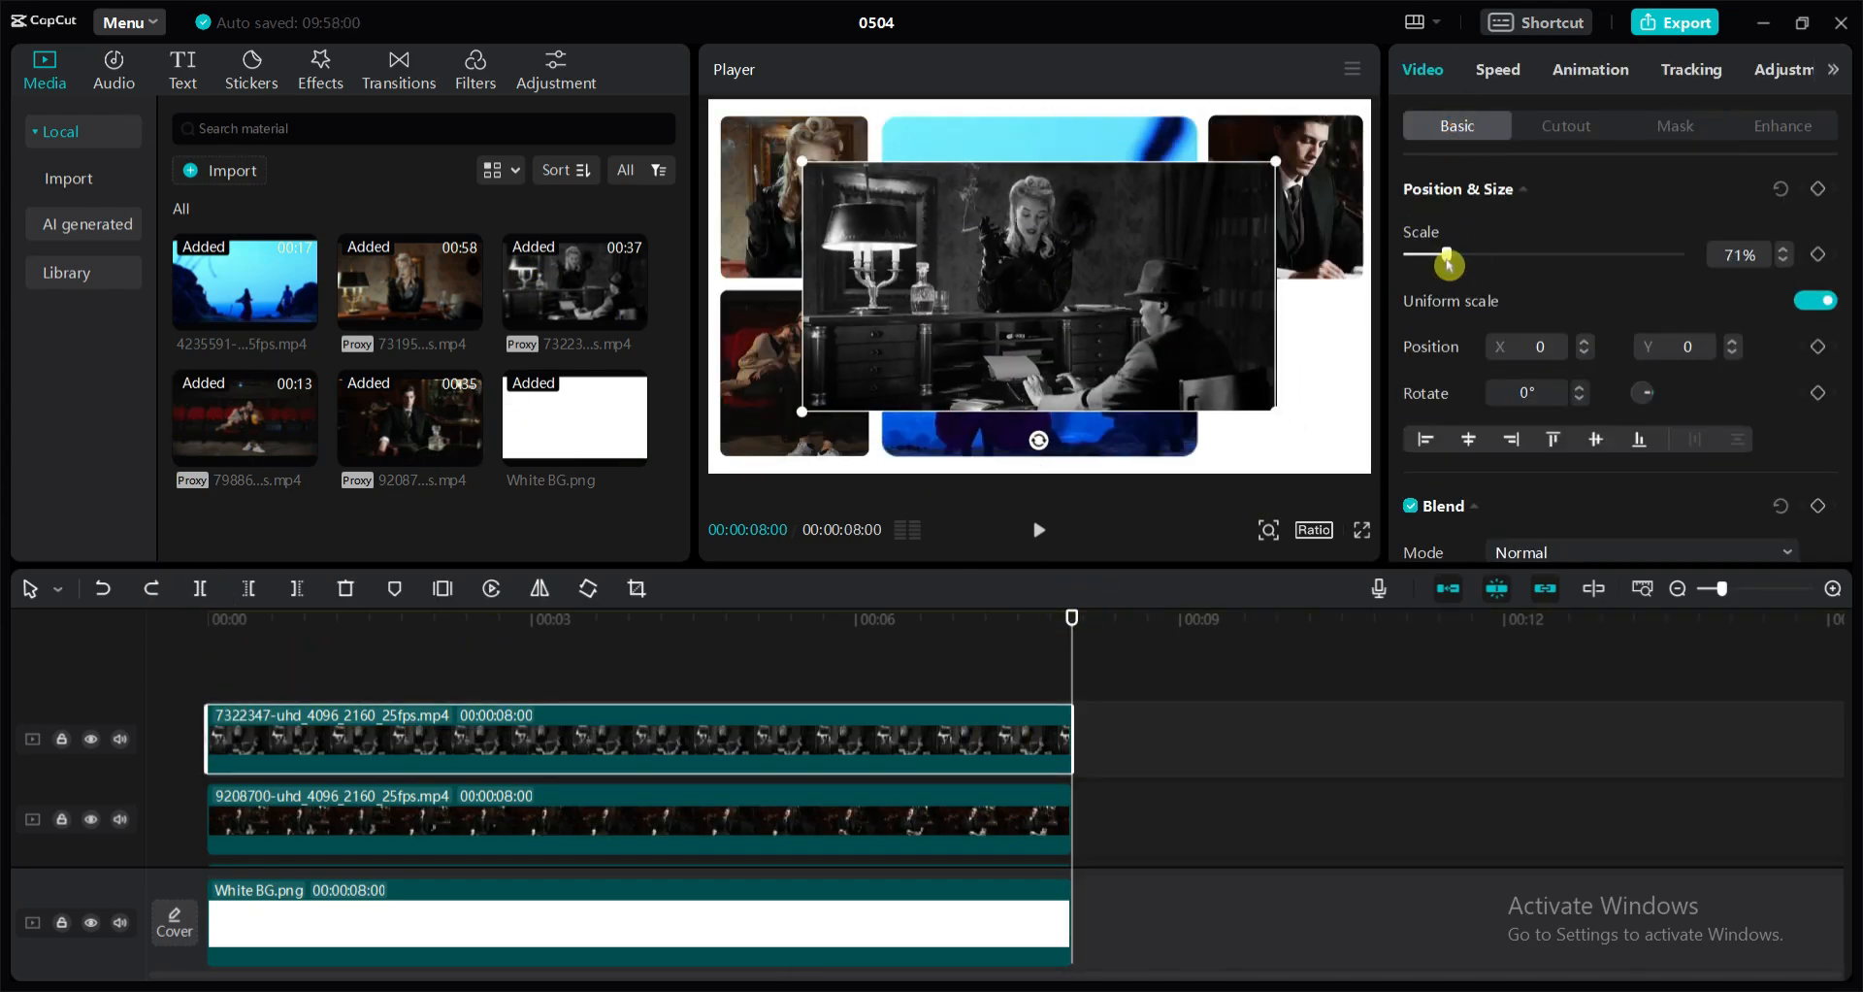
pyautogui.moveTo(1281, 394); pyautogui.dragTo(1321, 412)
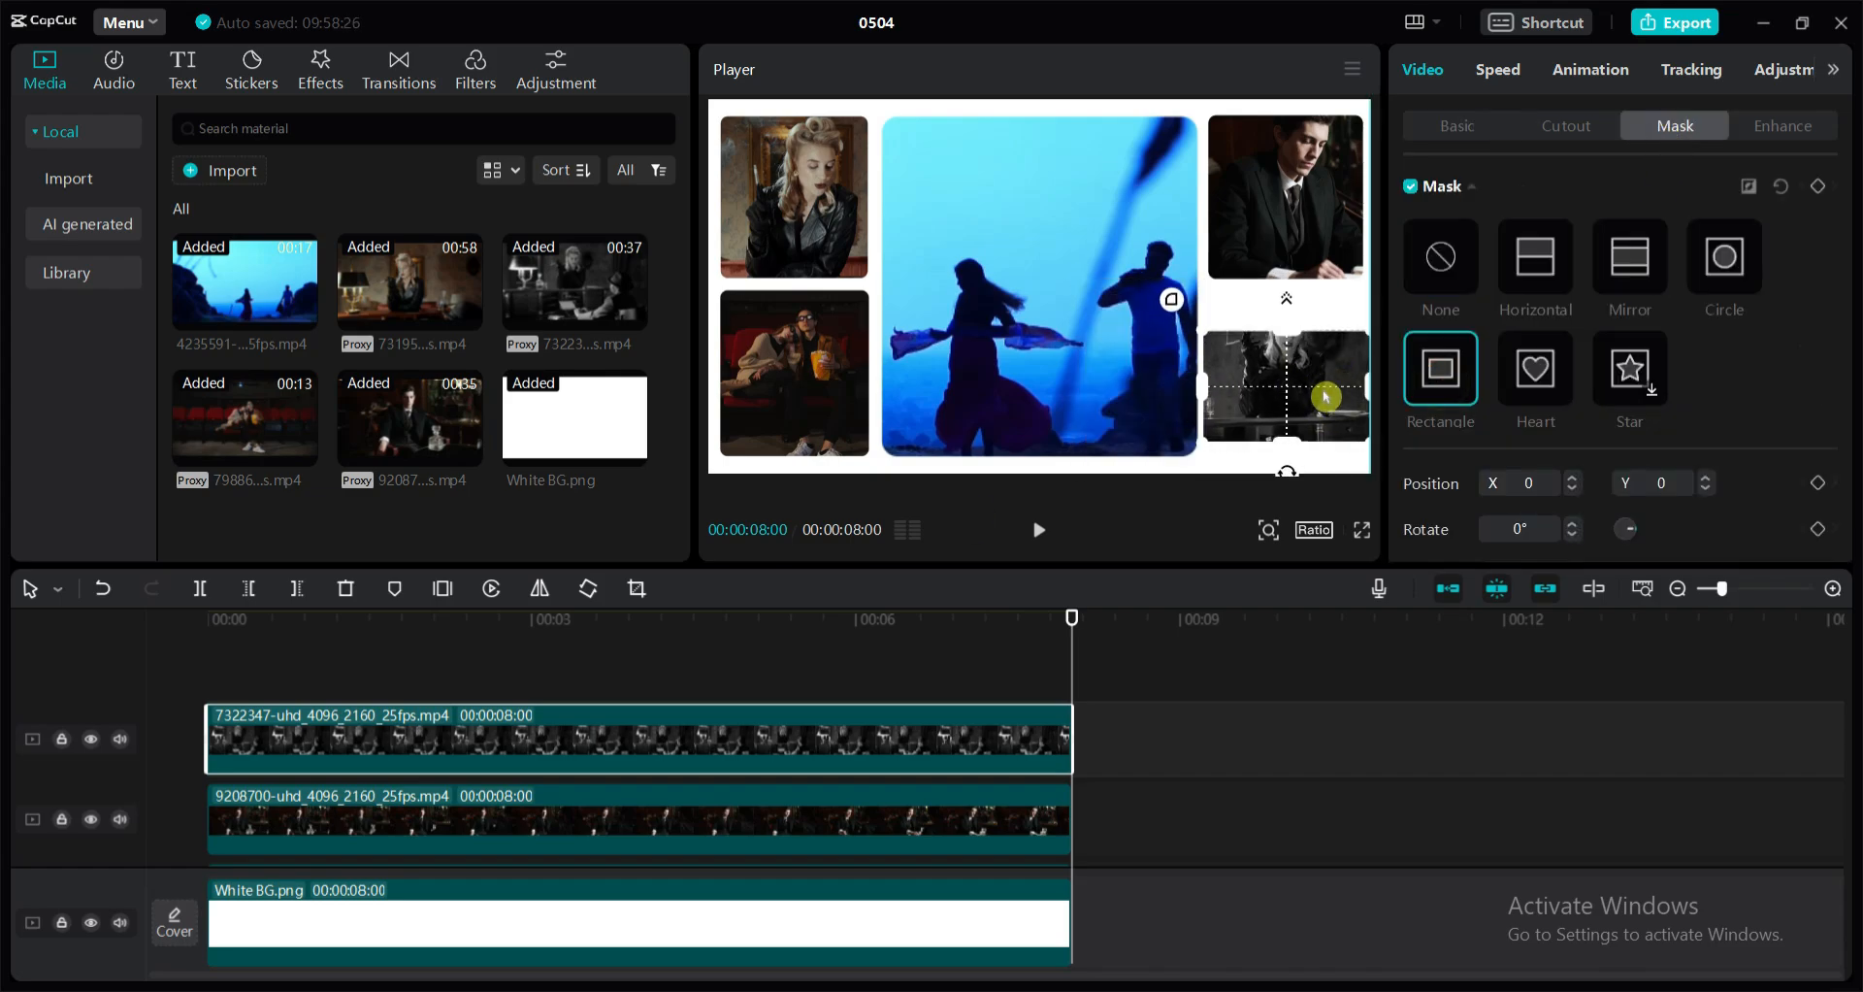
# Fit the black-and-white clip's rectangle mask to about 1489 by 1565 at X -79, Y 186 and set round corners to 10
pyautogui.moveTo(1326, 396); pyautogui.dragTo(1295, 315)
pyautogui.click(1268, 731)
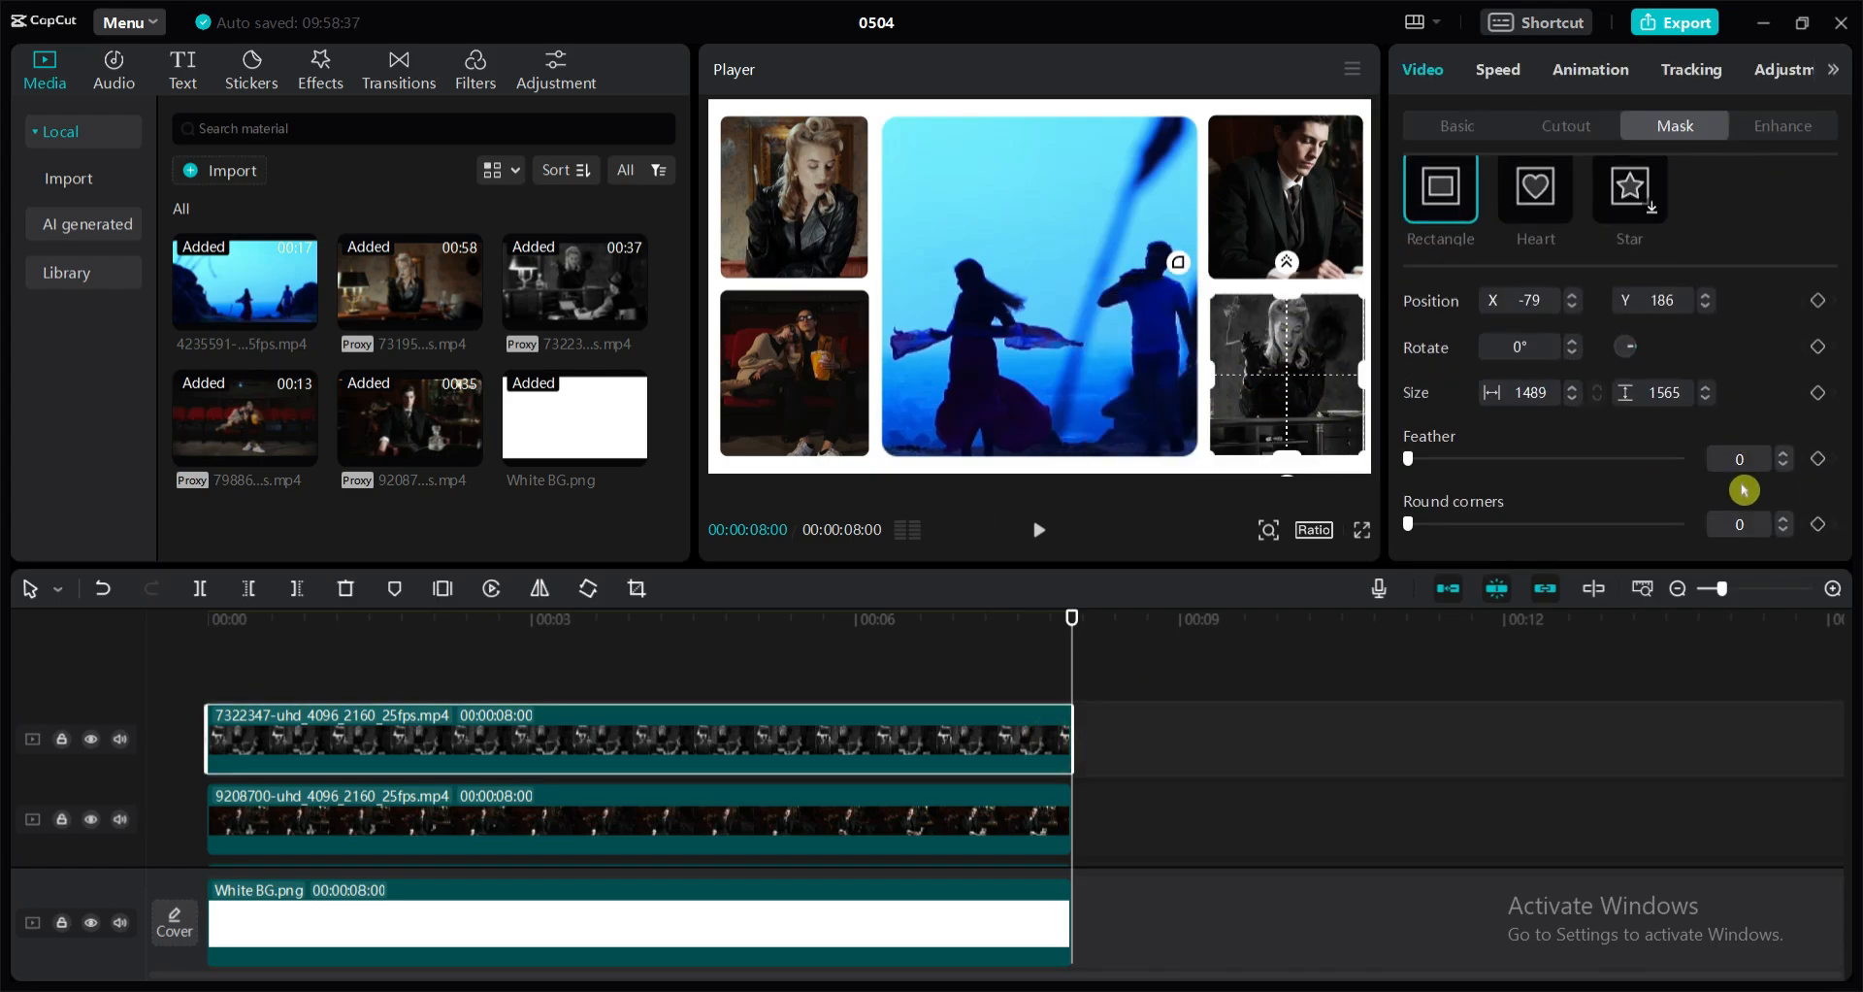
pyautogui.click(1744, 523)
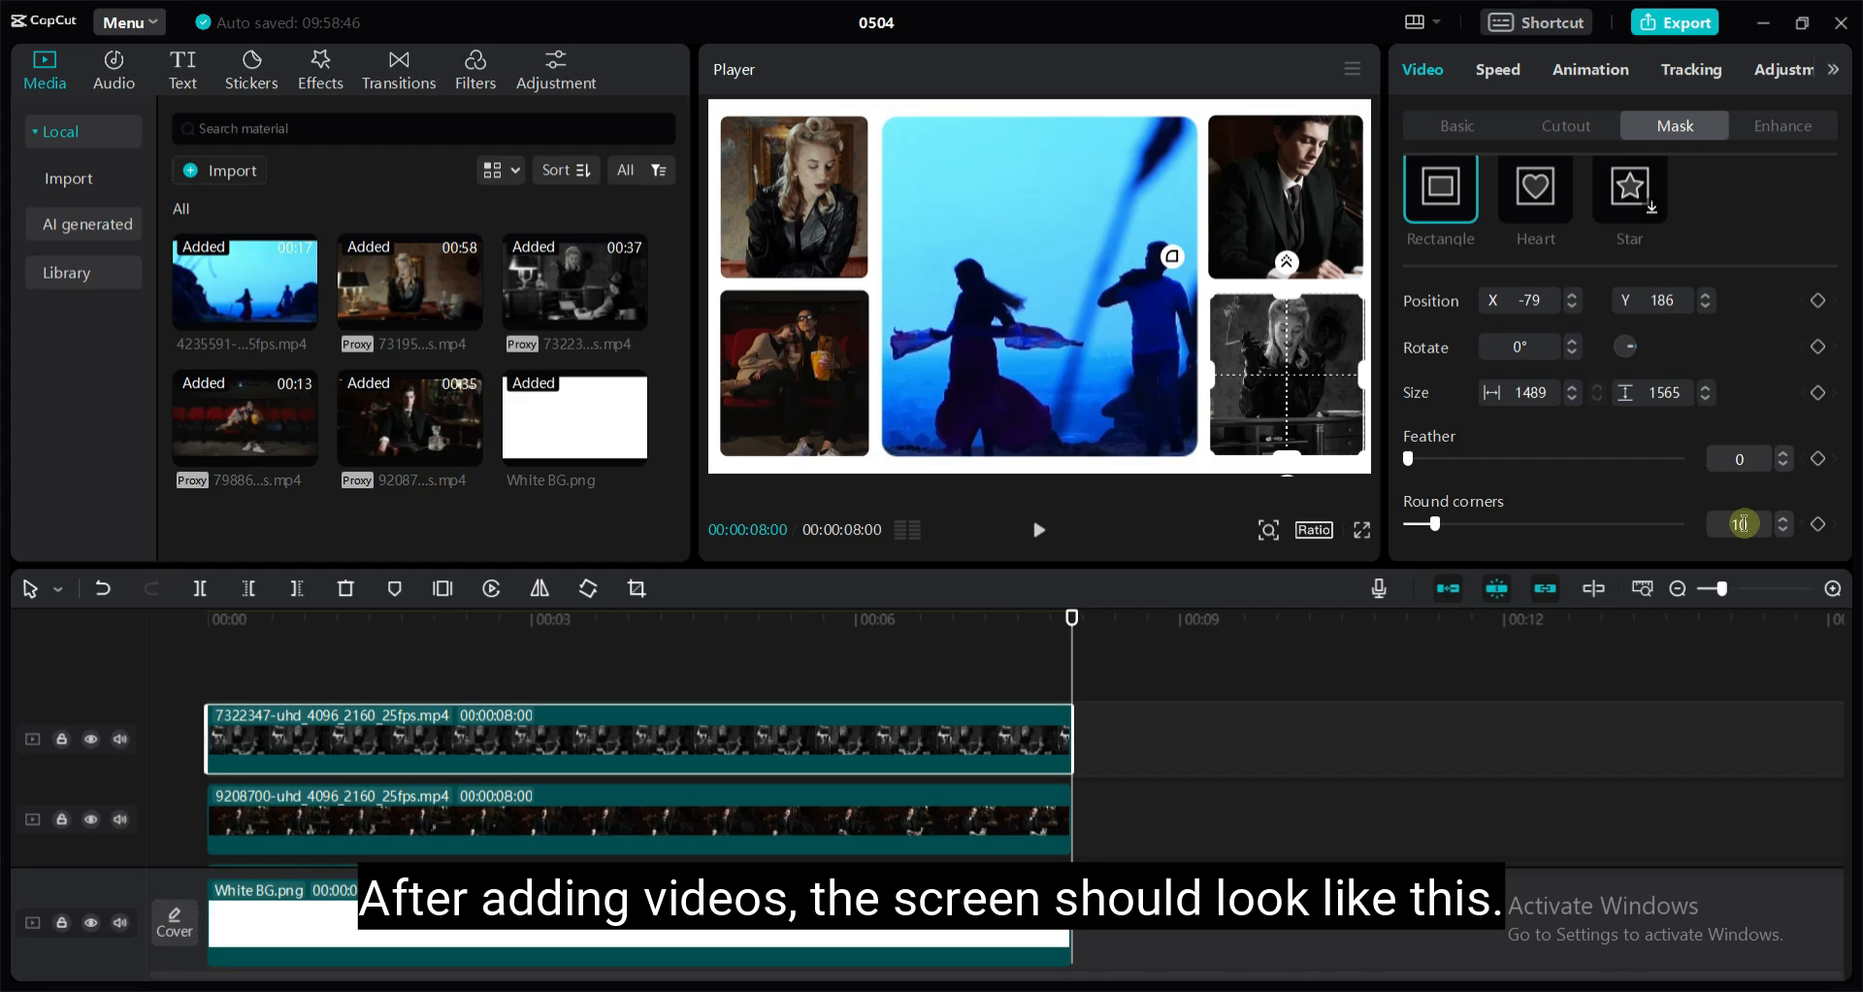
pyautogui.click(1176, 811)
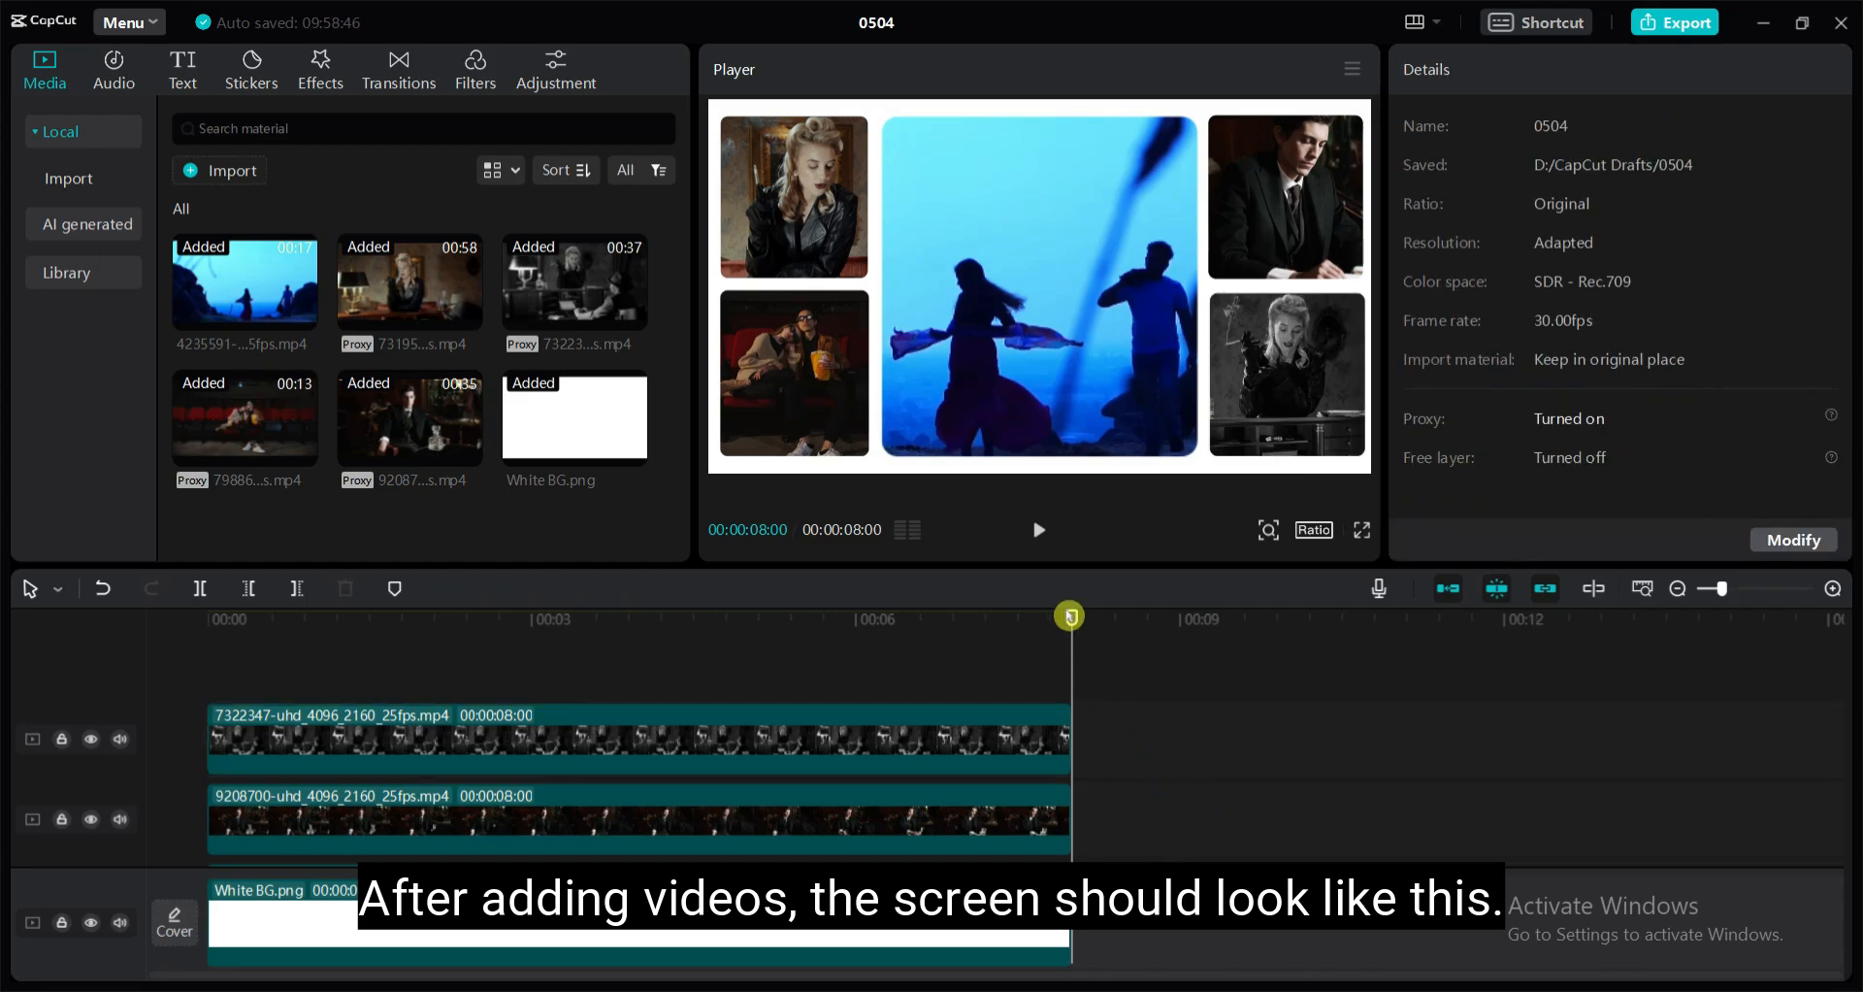
pyautogui.moveTo(1068, 616); pyautogui.dragTo(1164, 717)
pyautogui.scroll(-3, 1164, 717)
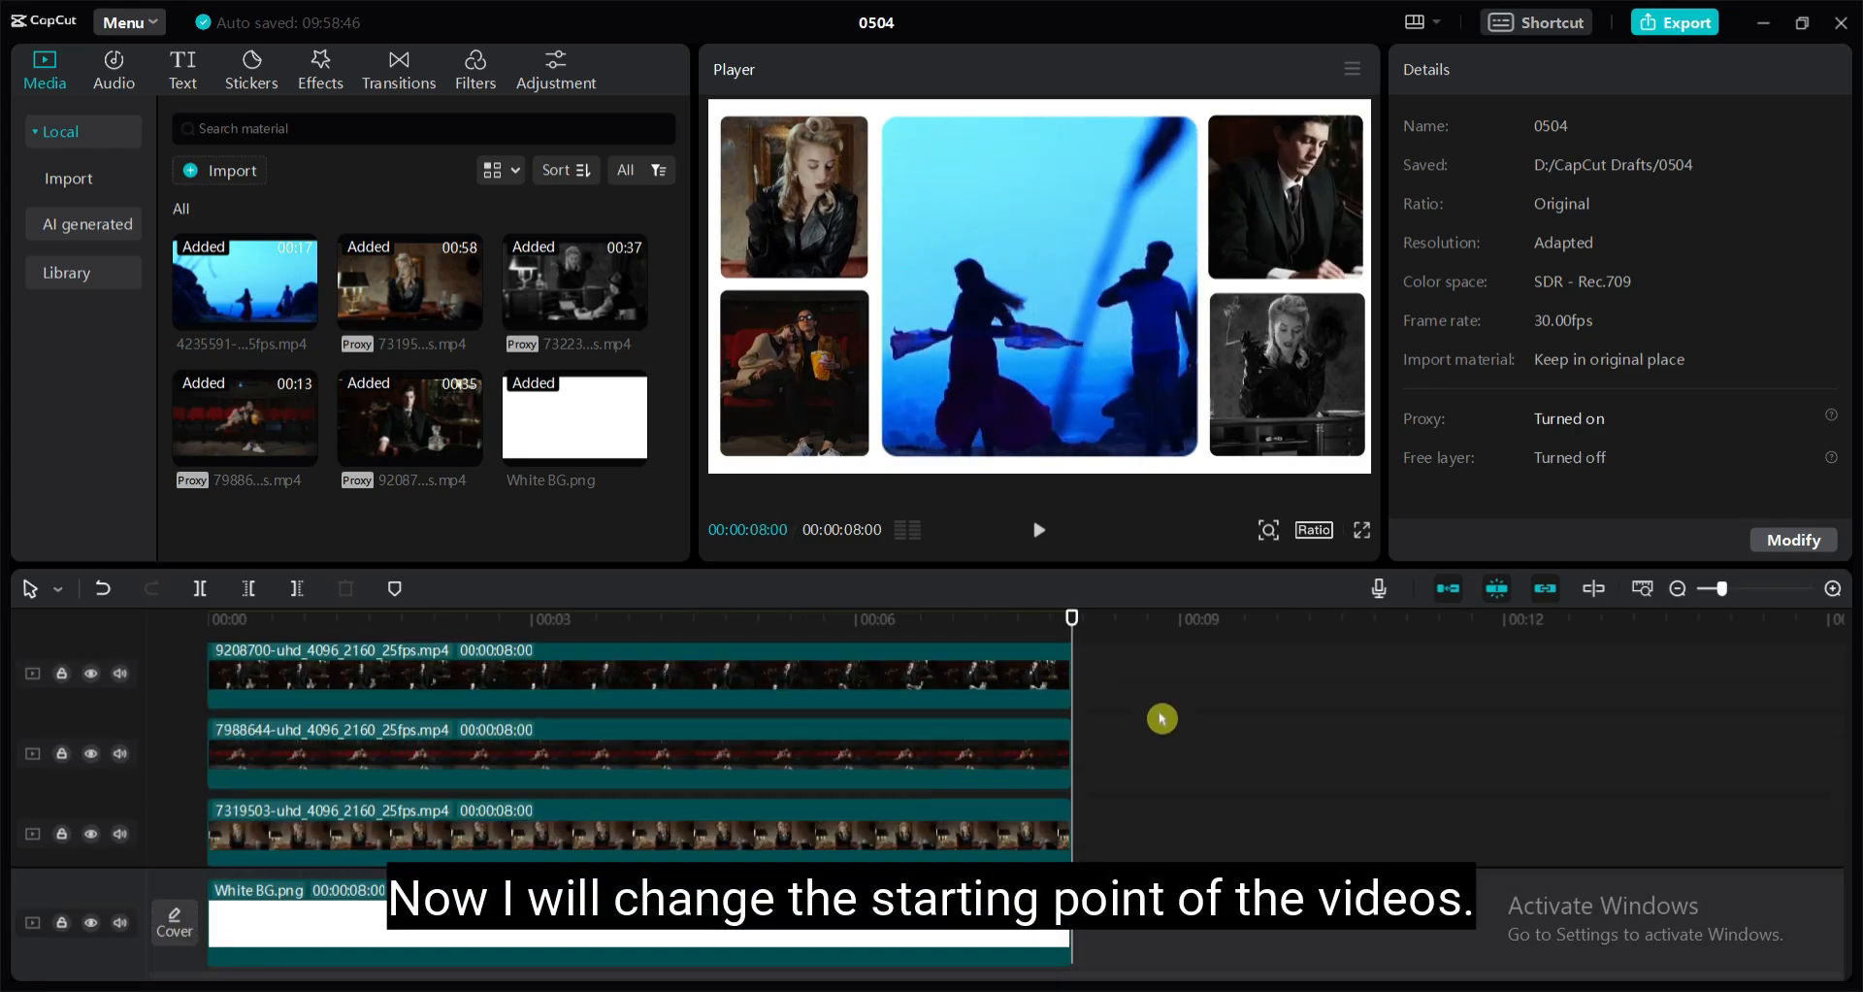
# Move the smoking woman's clip on its track so it starts at 00:00:00:10
pyautogui.scroll(-2, 1162, 718)
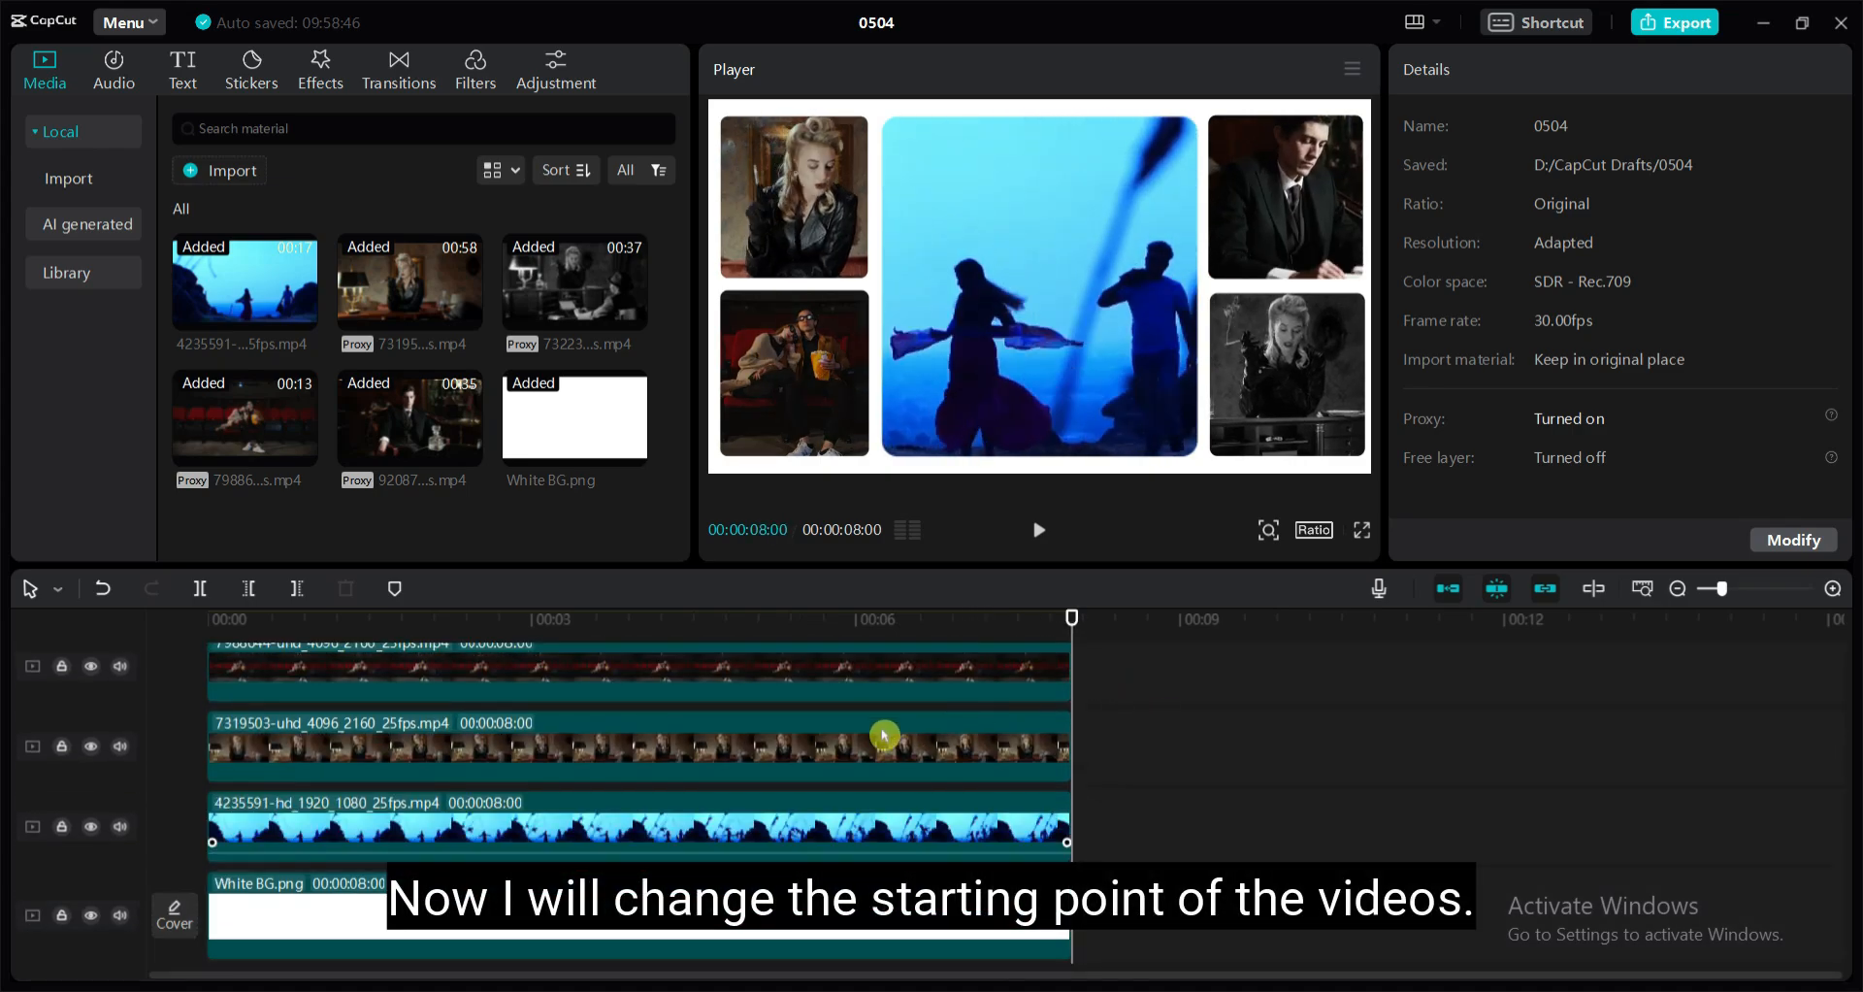
pyautogui.click(880, 740)
pyautogui.click(227, 631)
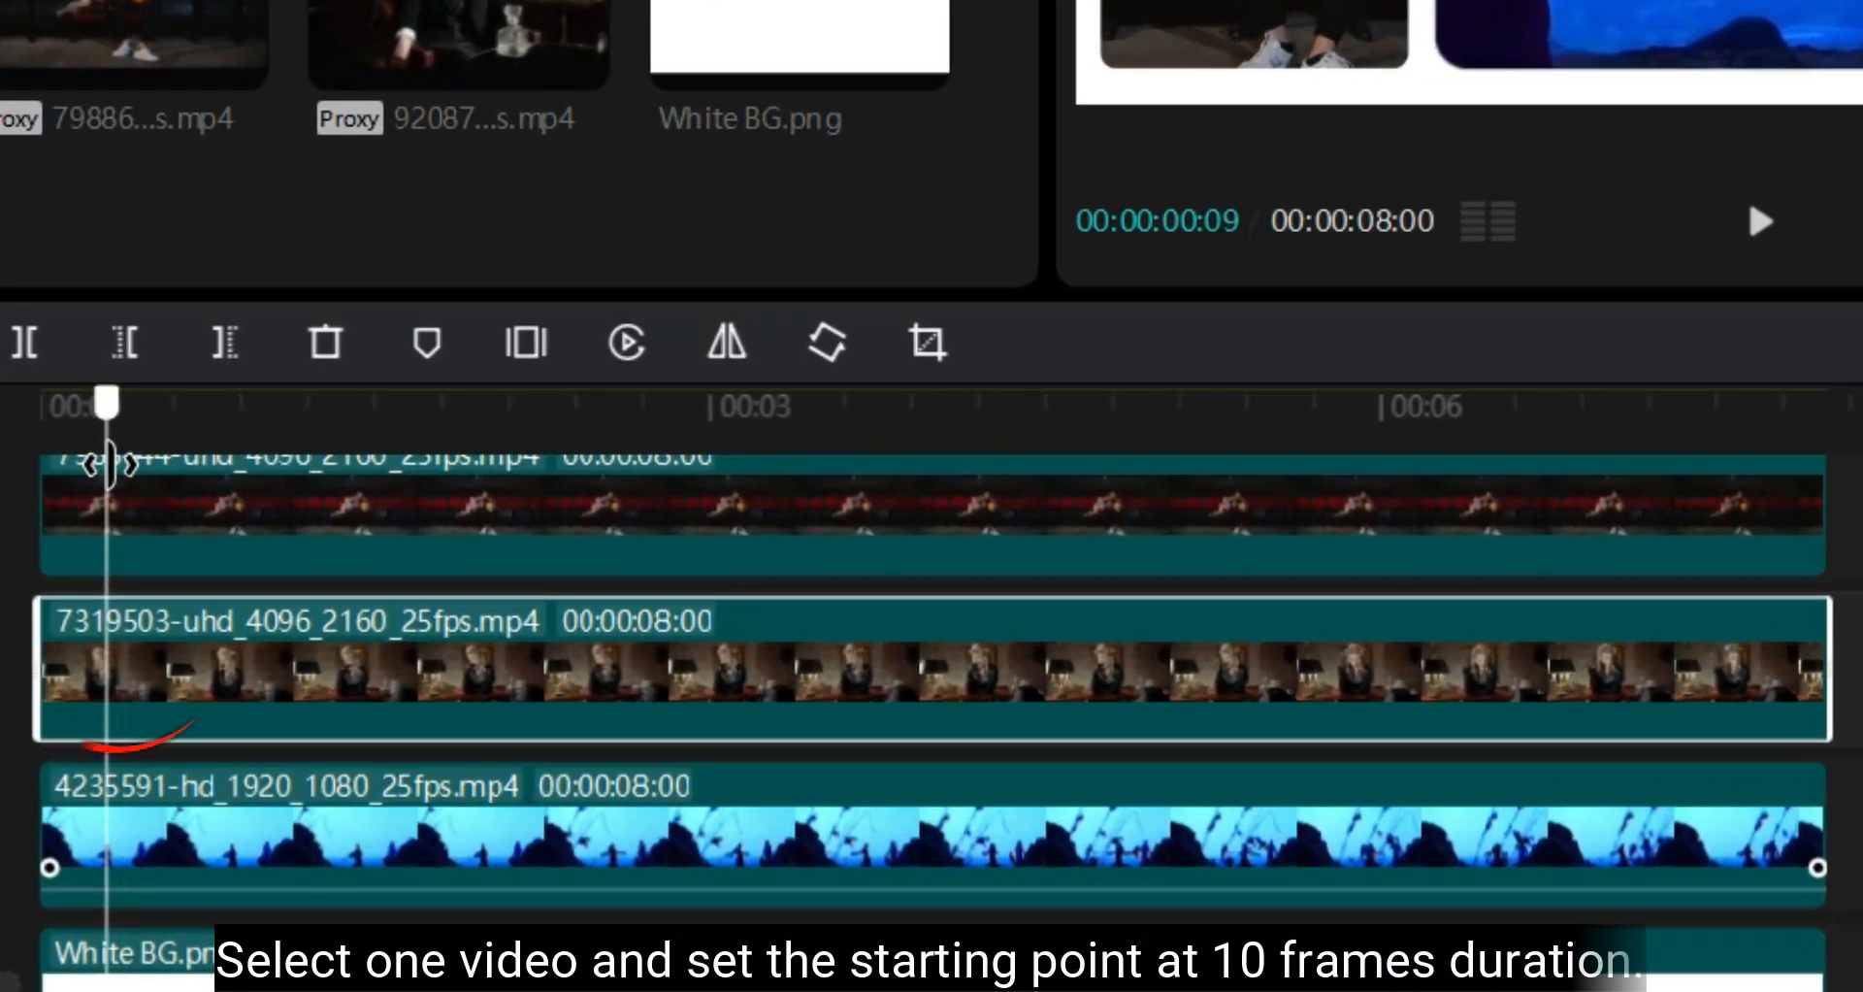
pyautogui.press('Right')
pyautogui.moveTo(150, 689); pyautogui.dragTo(225, 687)
# Move the suited man's clip on its track so it starts at 00:00:00:20
pyautogui.scroll(2, 916, 669)
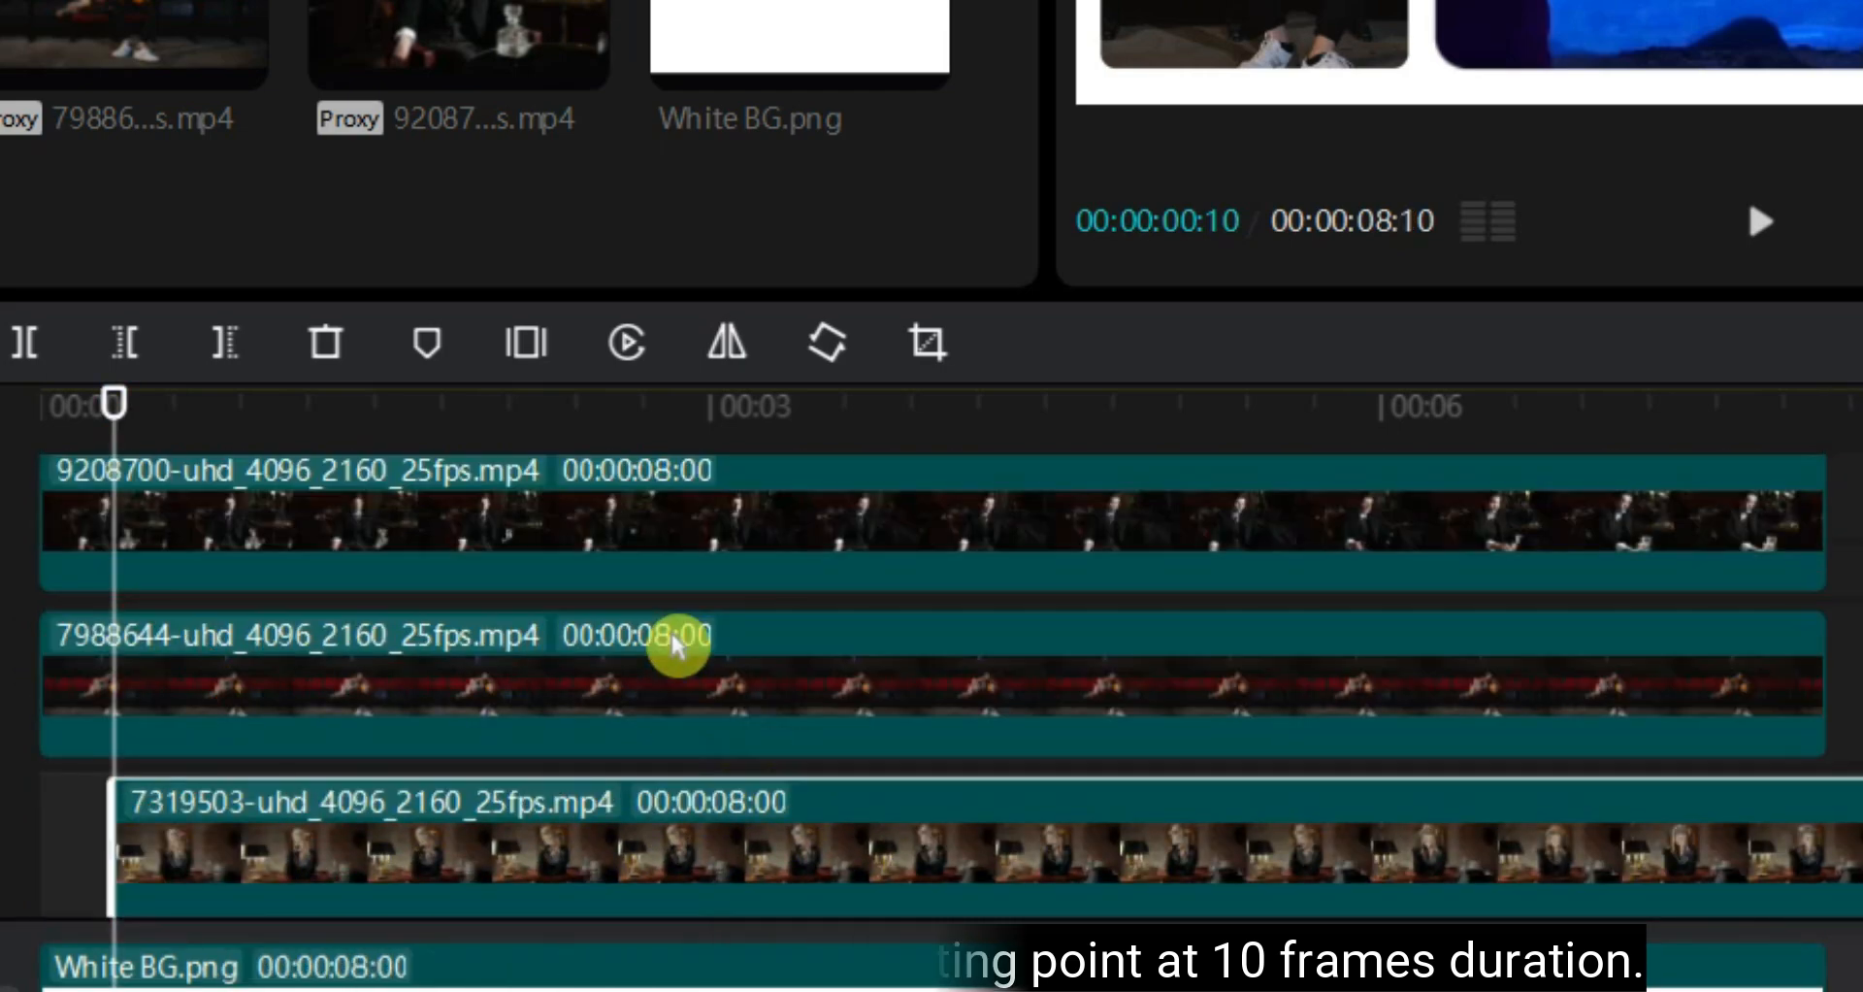
pyautogui.click(345, 544)
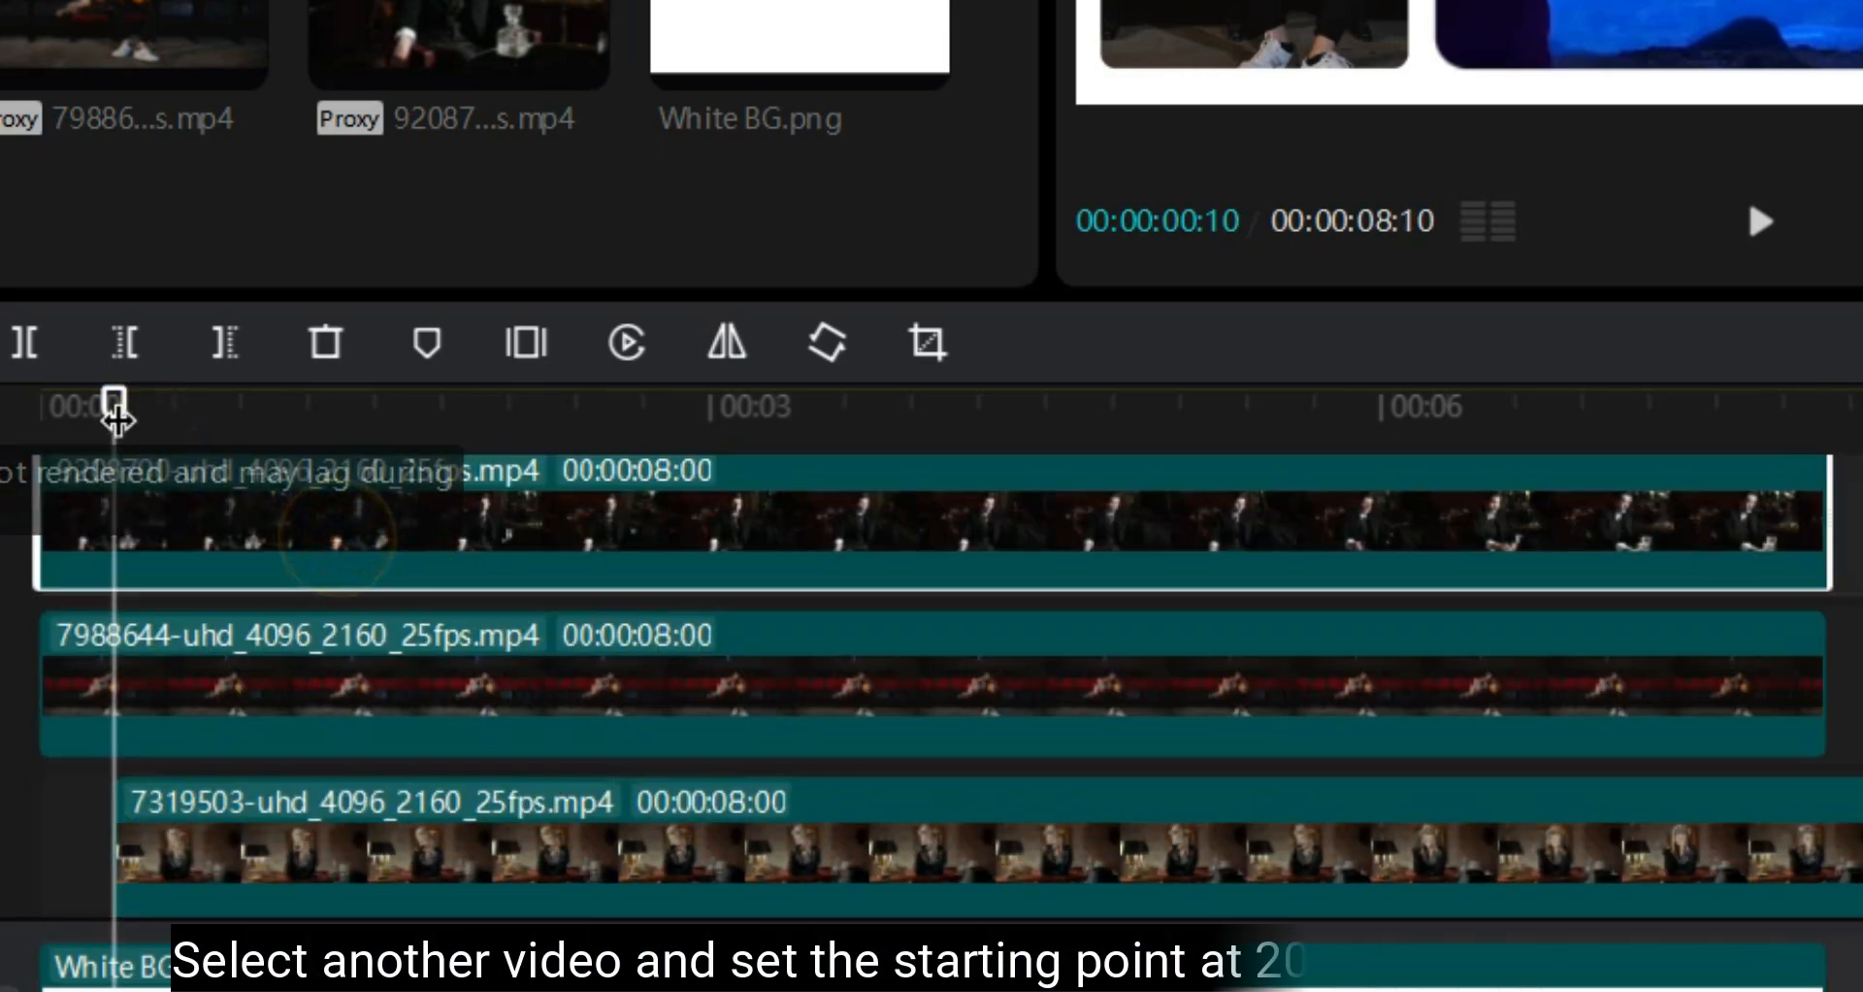
pyautogui.moveTo(114, 426); pyautogui.dragTo(187, 433)
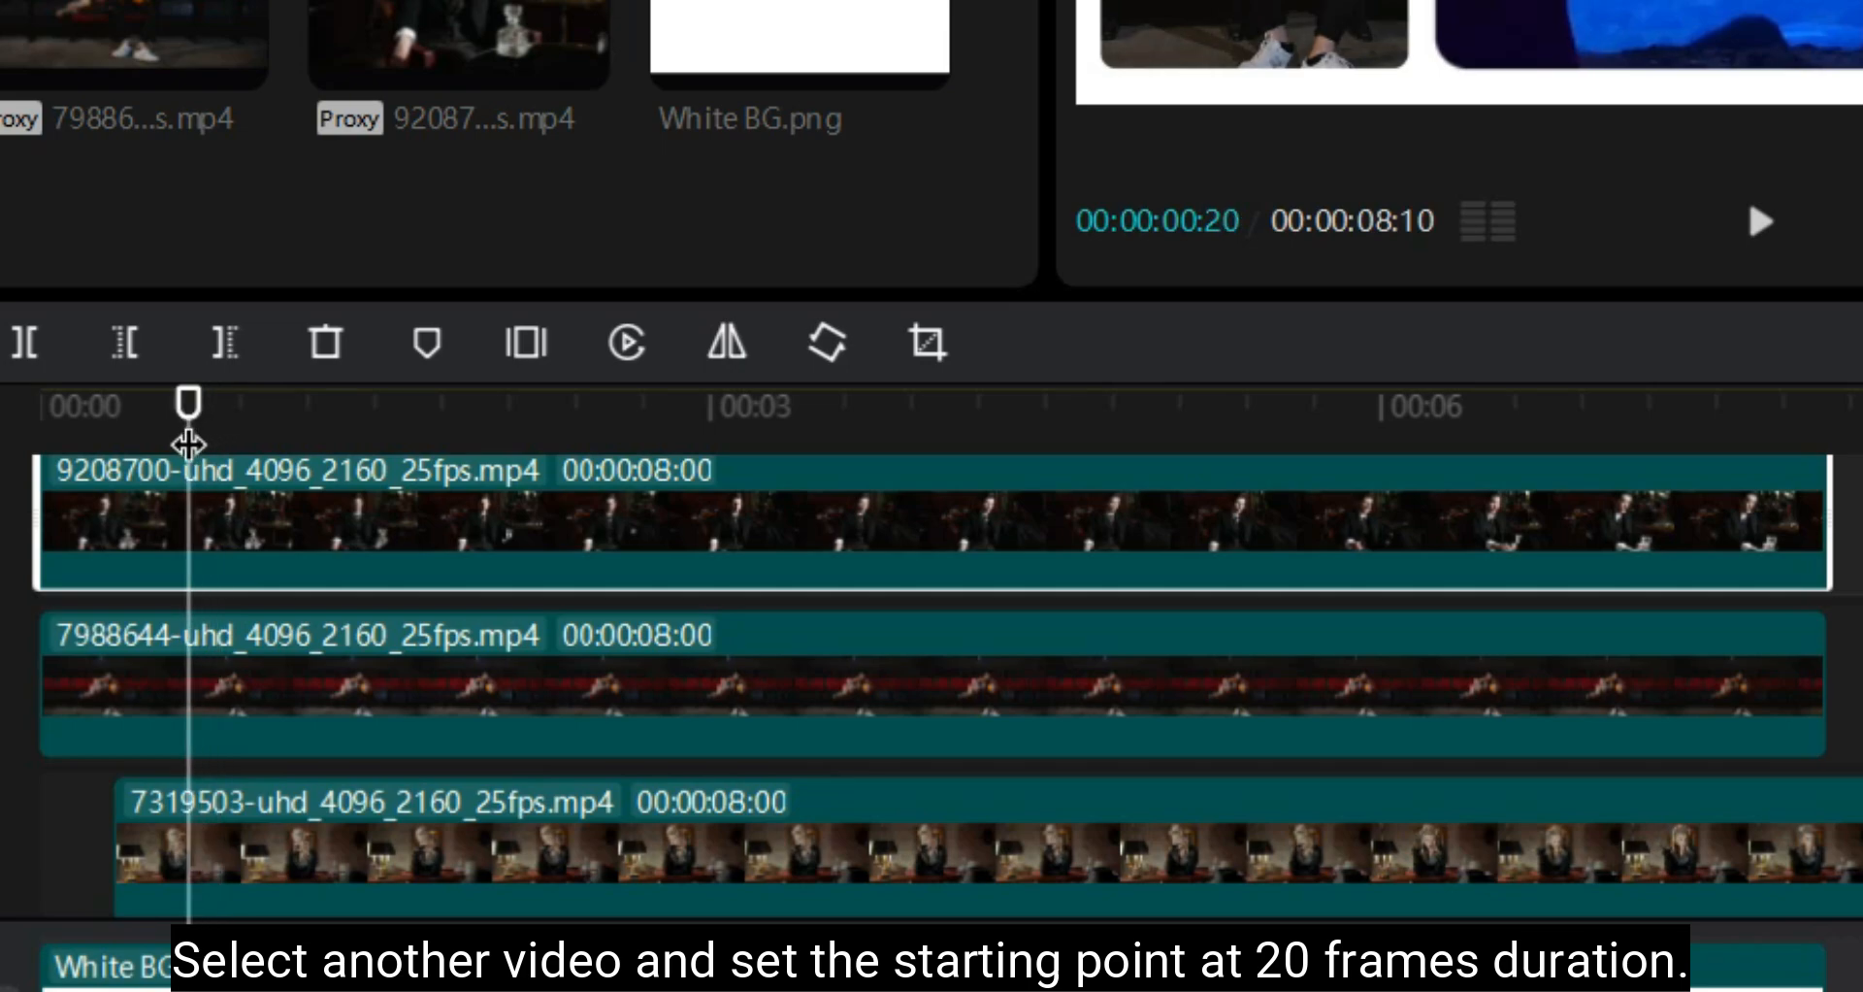
pyautogui.moveTo(258, 543); pyautogui.dragTo(410, 543)
# Move the cinema couple's clip on its track so it starts at 00:00:01:00
pyautogui.scroll(2, 541, 540)
pyautogui.scroll(-1, 407, 749)
pyautogui.click(407, 748)
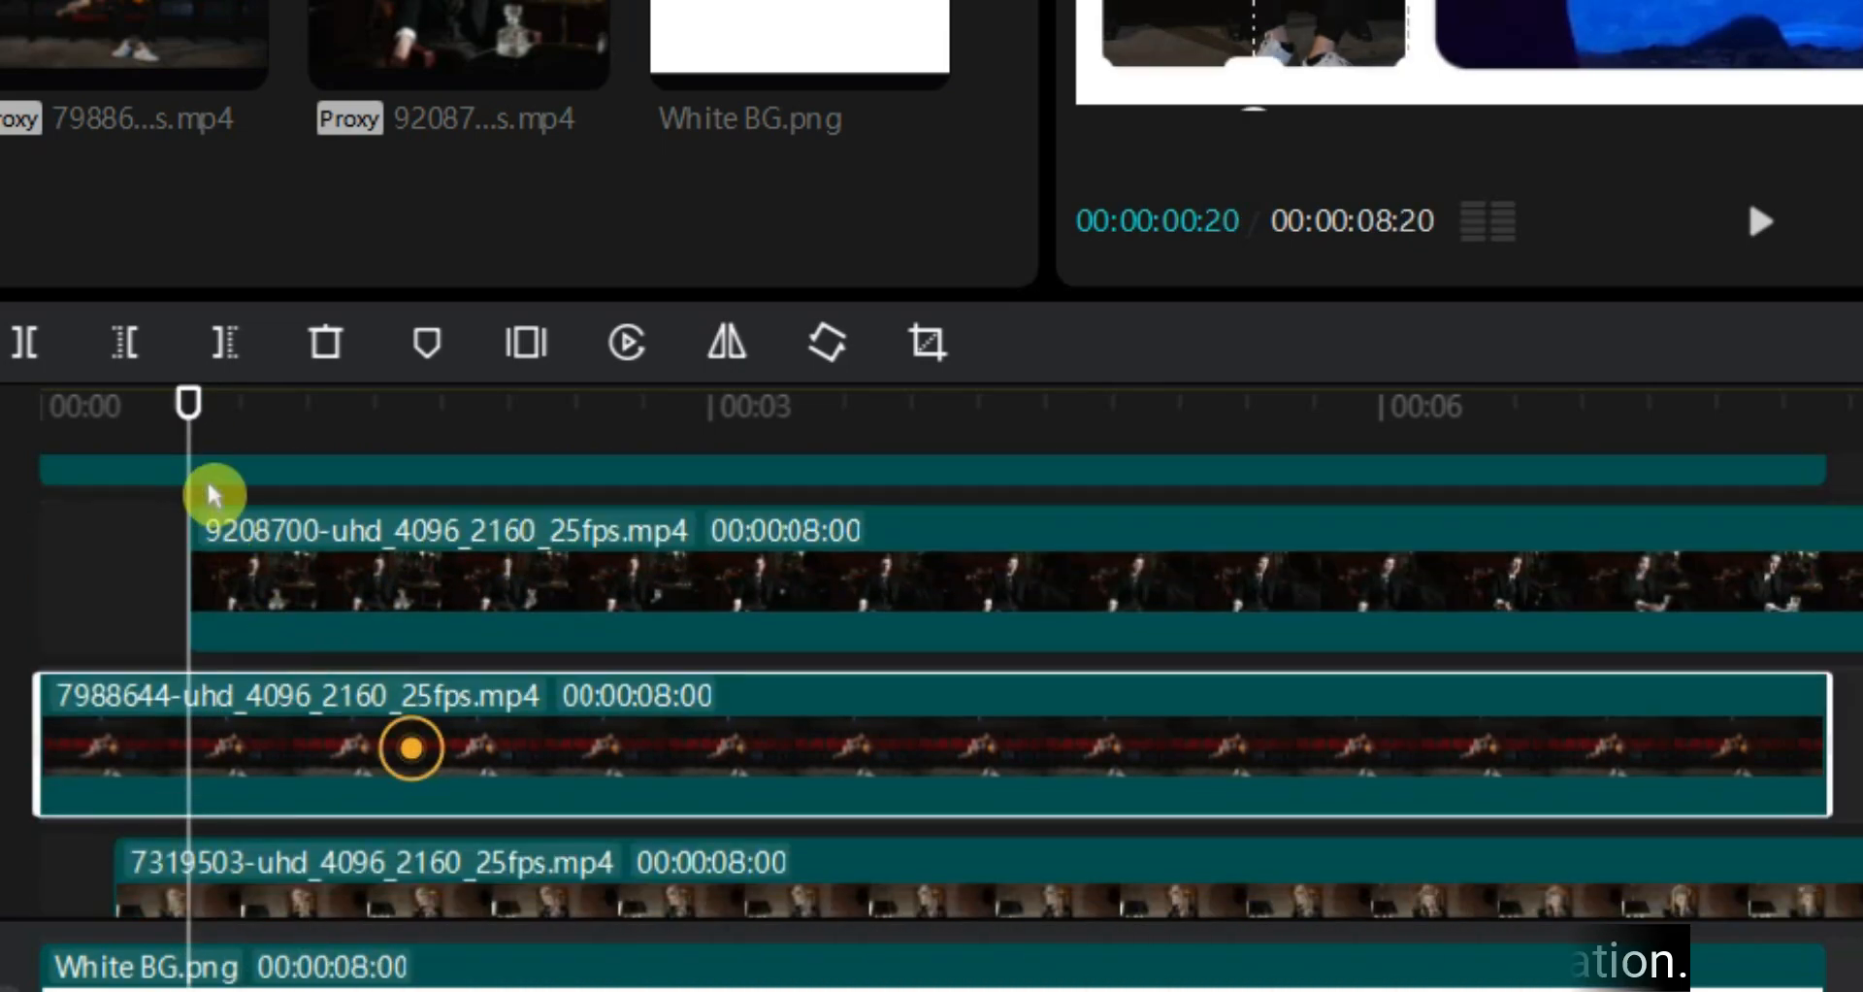
pyautogui.moveTo(187, 405); pyautogui.dragTo(265, 435)
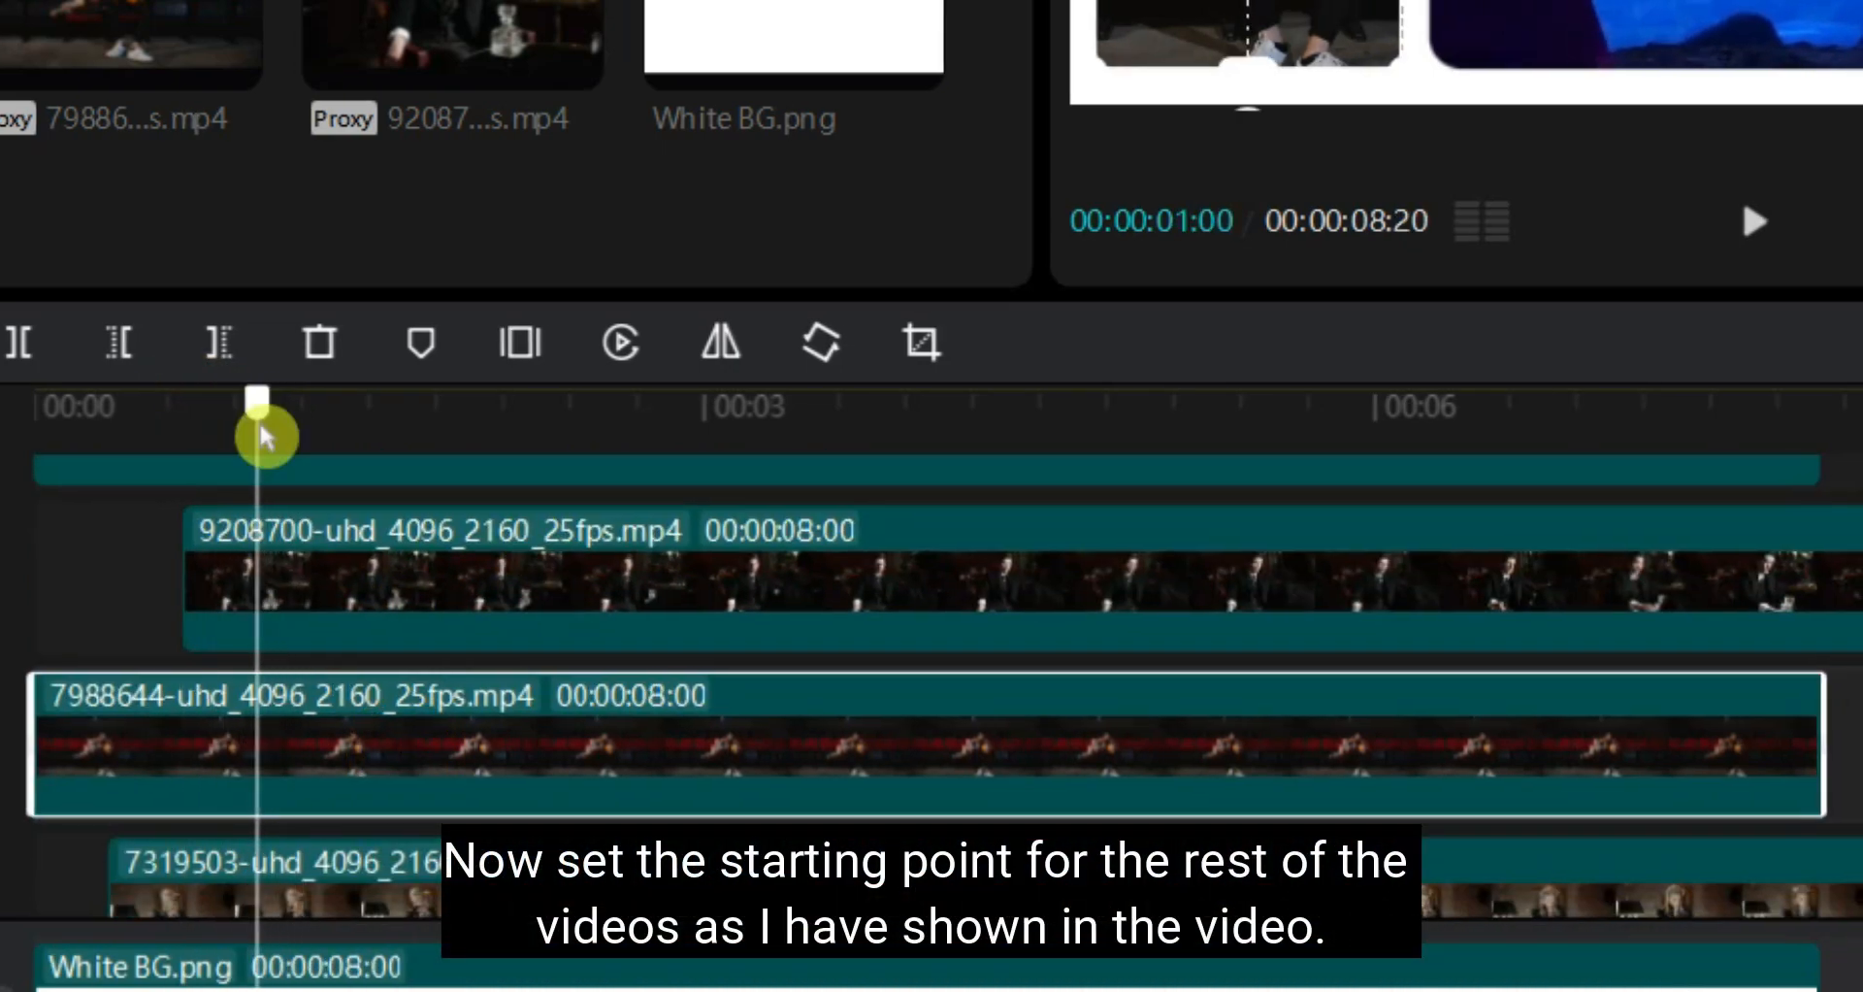
pyautogui.moveTo(340, 757); pyautogui.dragTo(589, 753)
# Move the black-and-white clip on its track so it starts at 00:00:01:10
pyautogui.scroll(3, 715, 636)
pyautogui.click(515, 607)
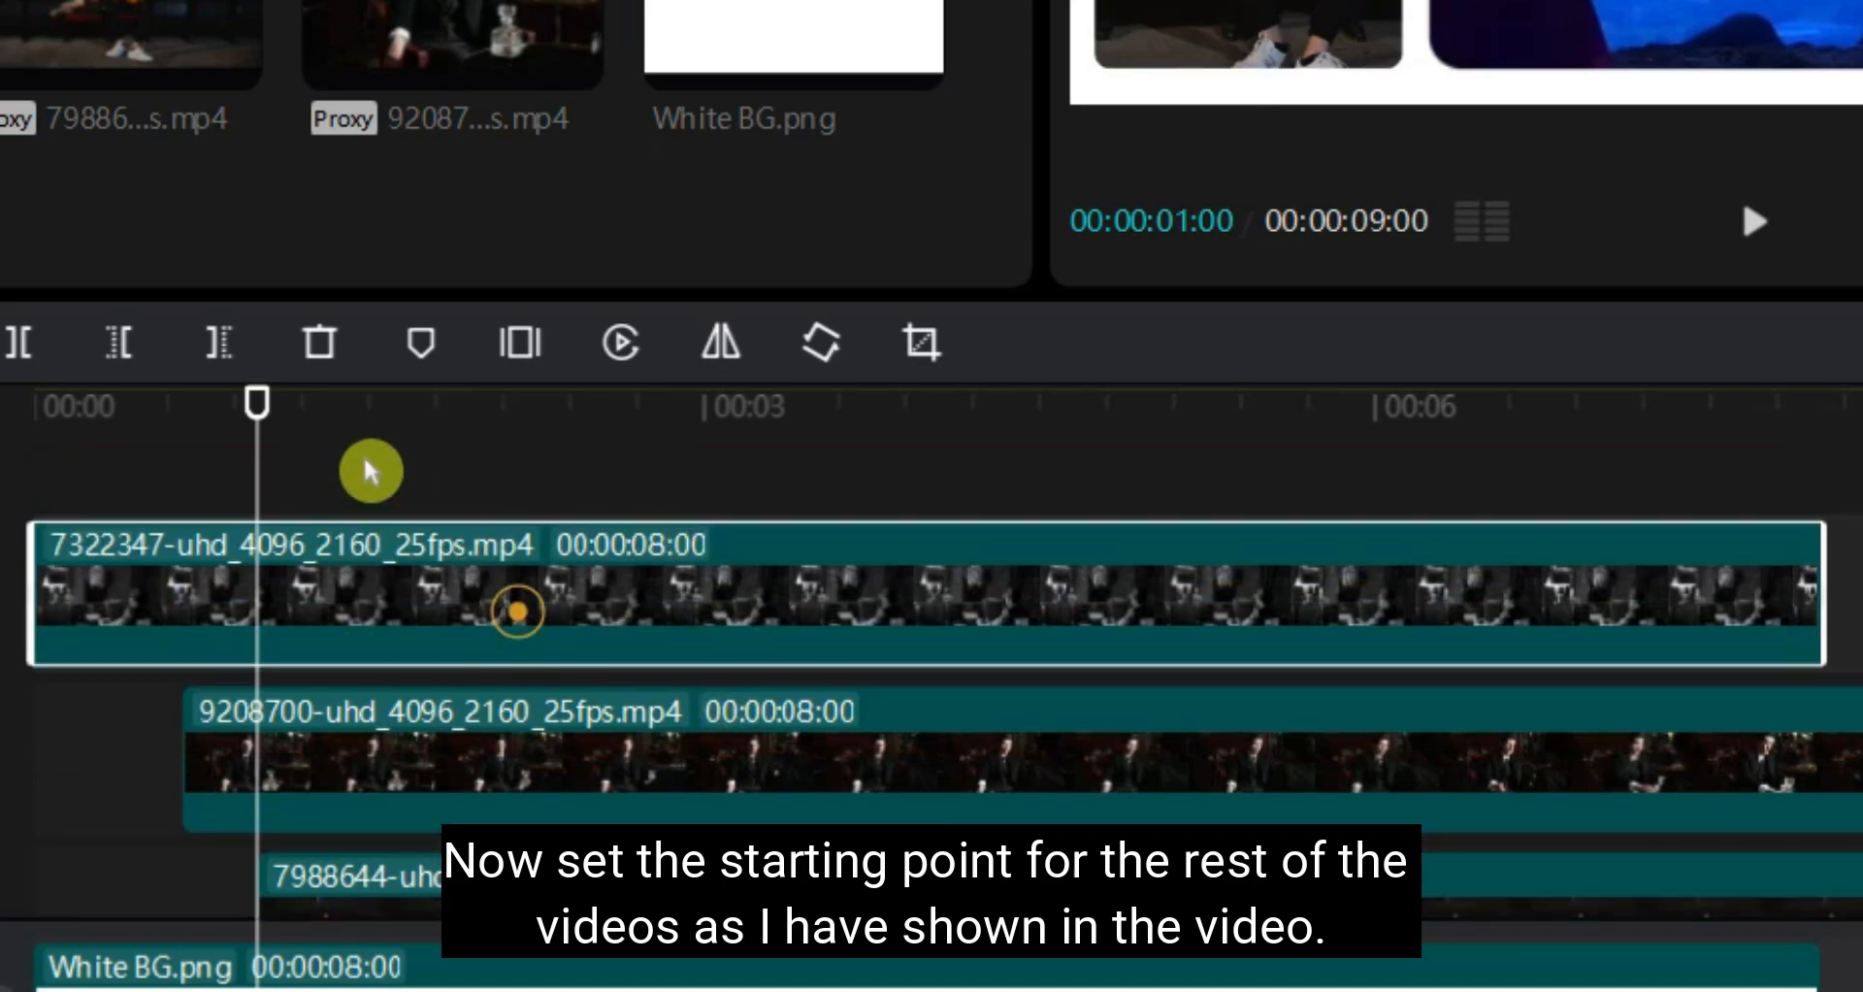
pyautogui.moveTo(259, 424); pyautogui.dragTo(340, 441)
pyautogui.moveTo(433, 612); pyautogui.dragTo(740, 624)
# Look over the staggered tracks and play the collage to review how the clips appear
pyautogui.scroll(-2, 906, 595)
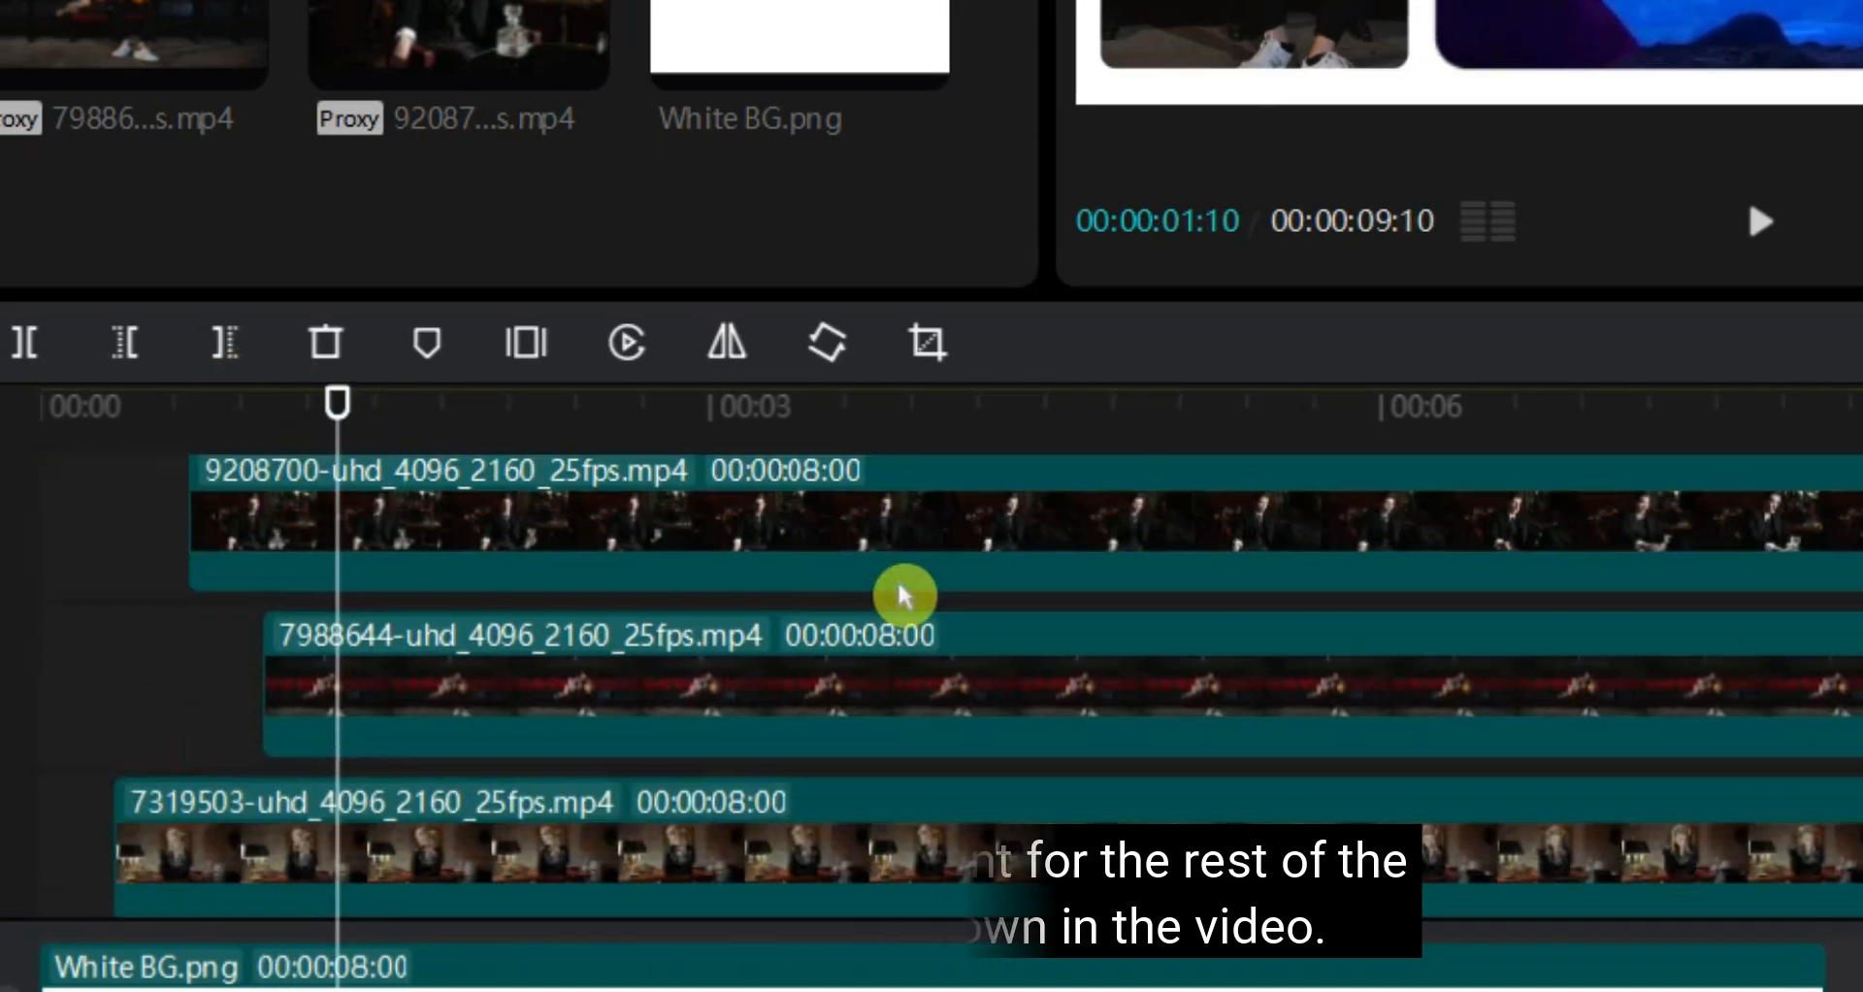
pyautogui.scroll(1, 893, 587)
pyautogui.scroll(1, 1322, 724)
pyautogui.click(1761, 221)
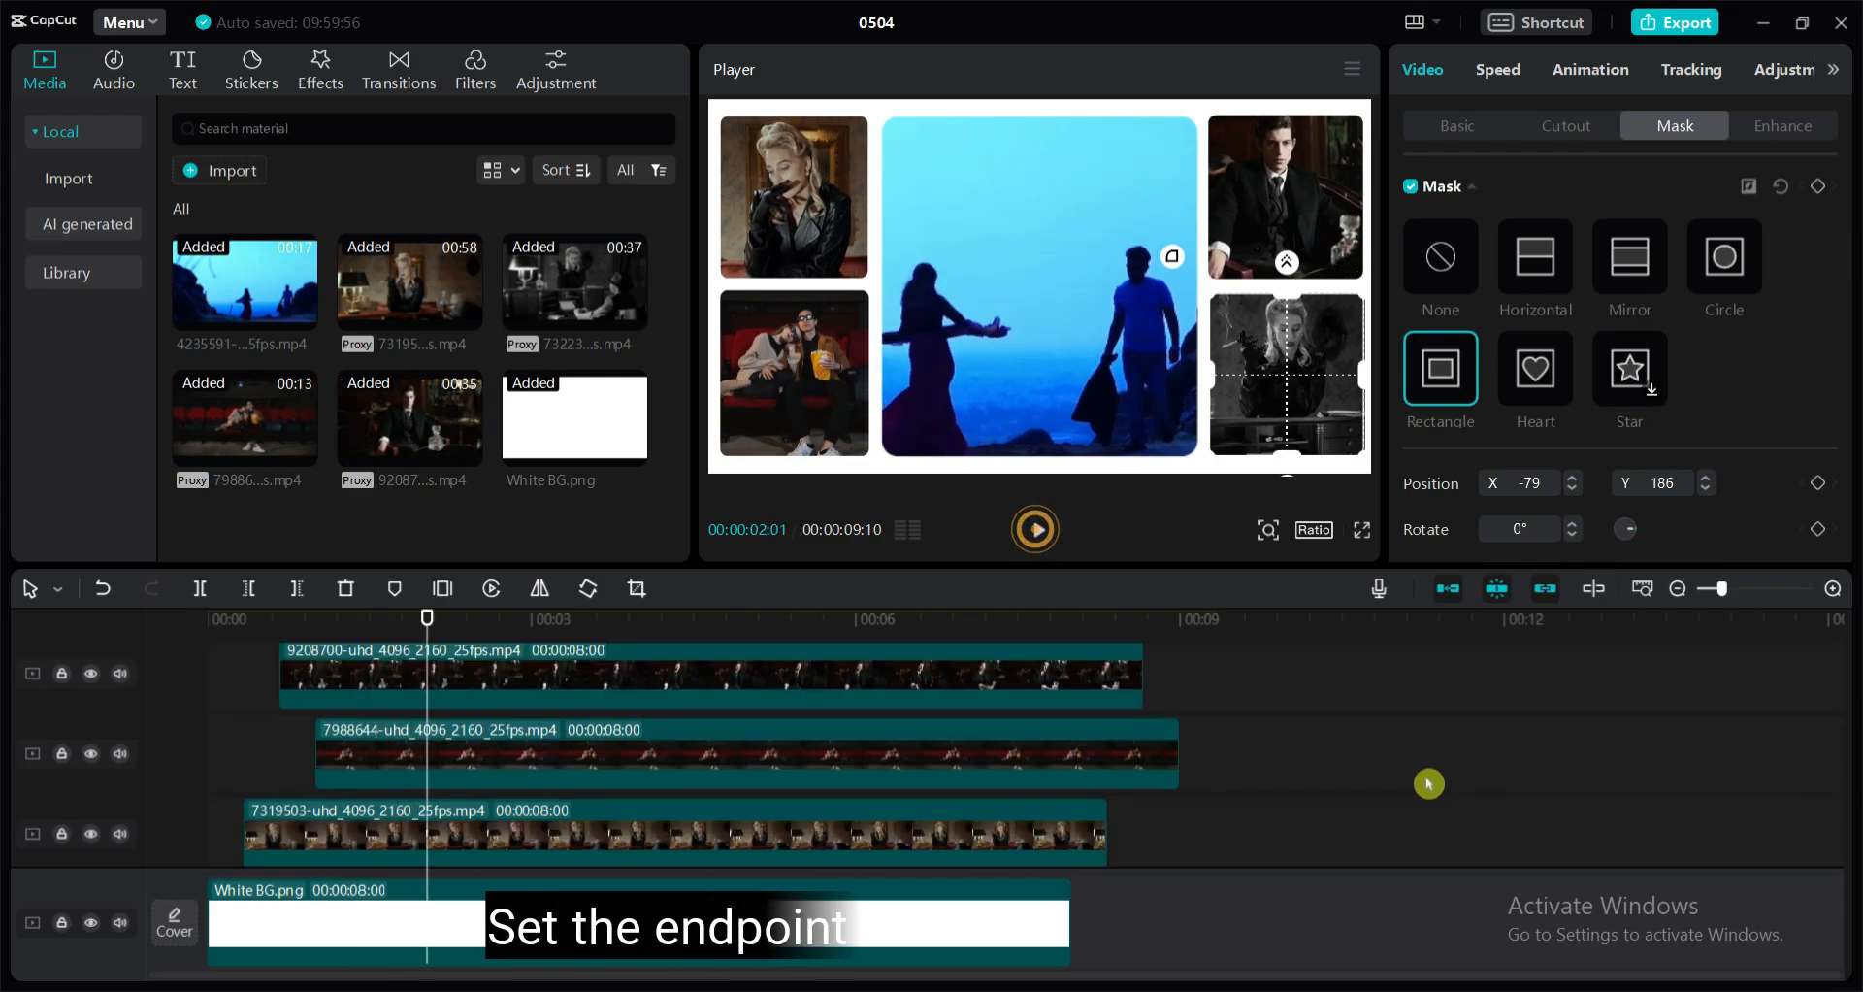
# Trim the ends of the four shifted clips to 00:00:08:00, level with the middle clip and the white background
pyautogui.scroll(-1, 1156, 810)
pyautogui.scroll(-3, 1155, 810)
pyautogui.moveTo(1104, 724); pyautogui.dragTo(1071, 723)
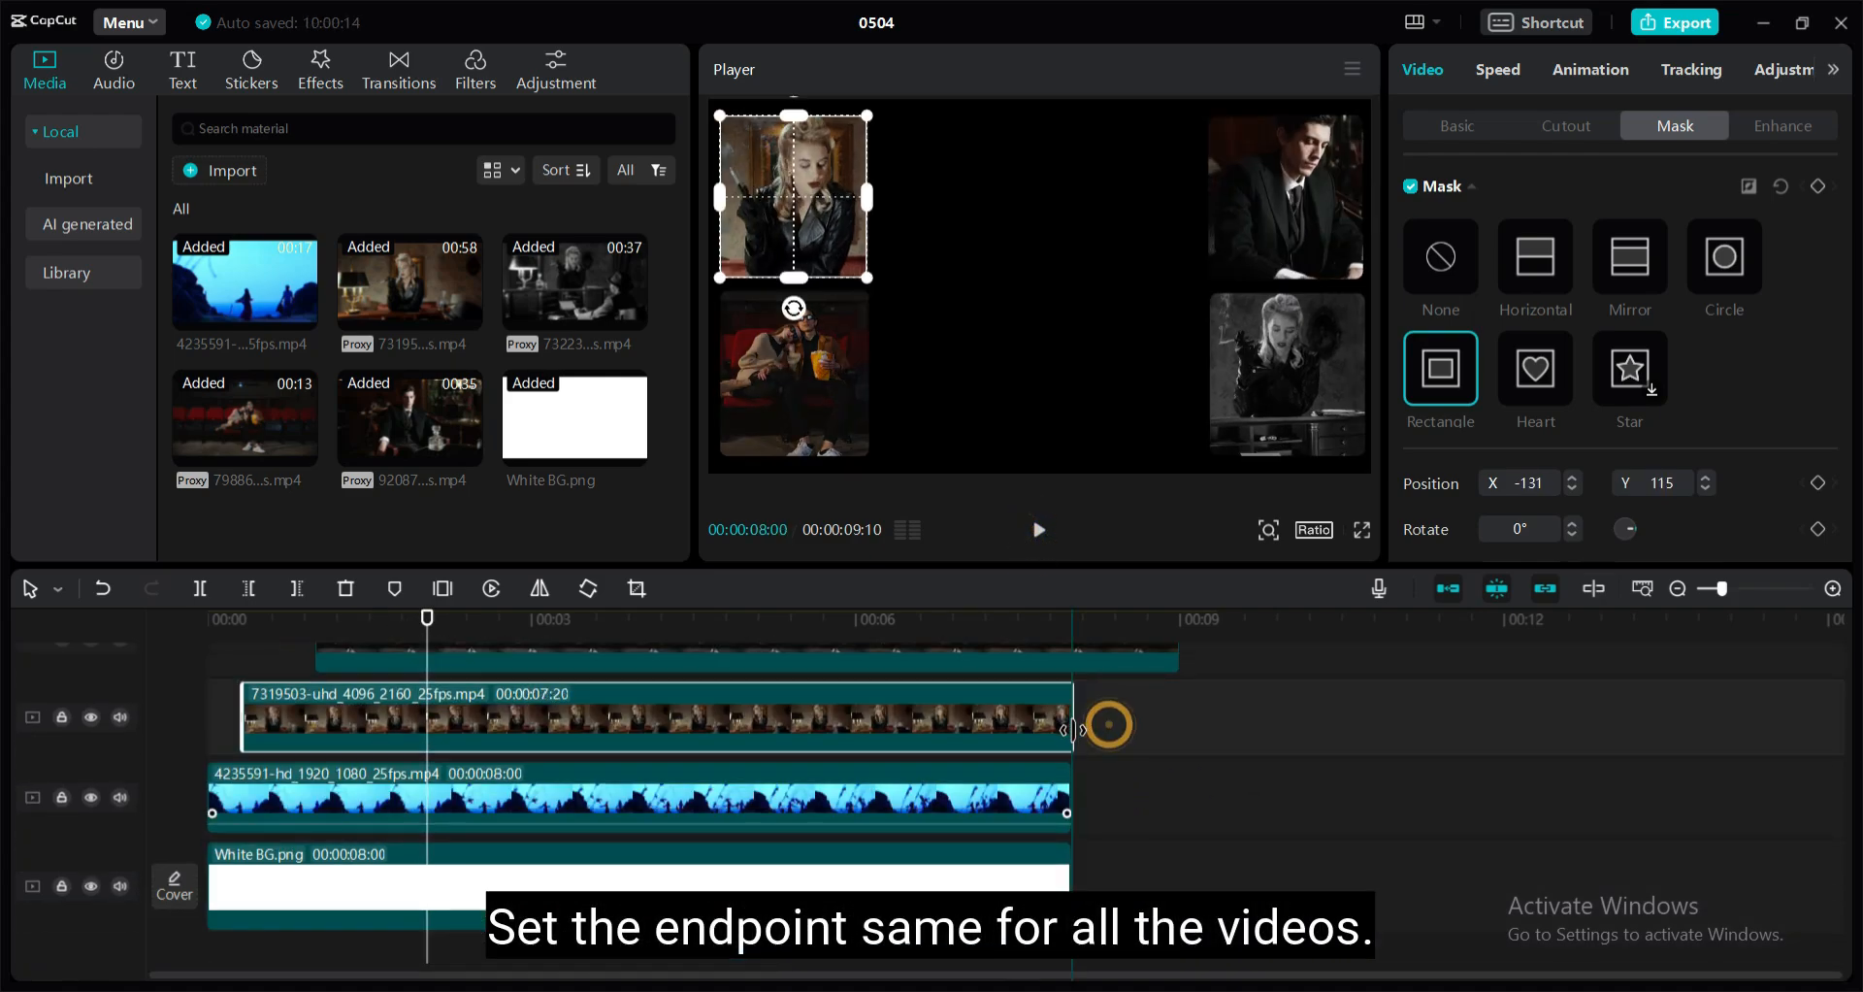
pyautogui.scroll(2, 1176, 771)
pyautogui.moveTo(1177, 702); pyautogui.dragTo(1071, 707)
pyautogui.scroll(2, 1207, 750)
pyautogui.scroll(2, 1226, 737)
pyautogui.moveTo(1211, 715); pyautogui.dragTo(1072, 715)
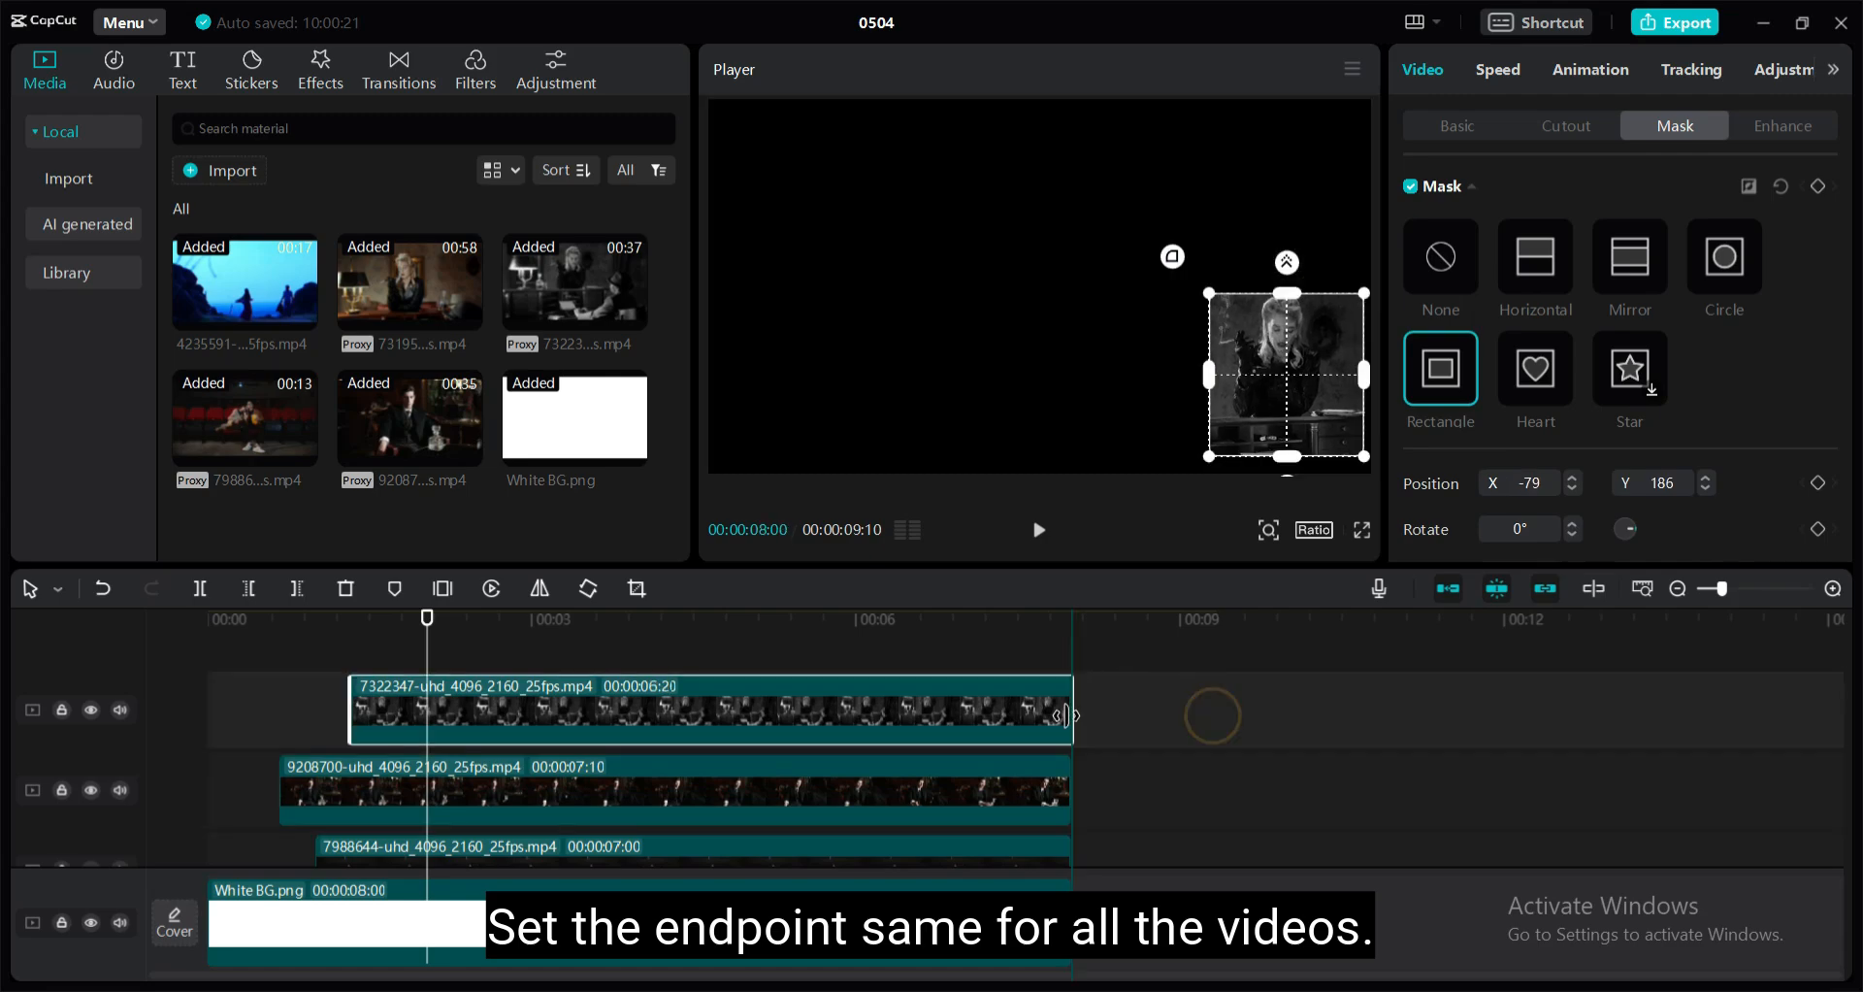
# Enlarge the timeline area to examine the start and end points of all tracks together
pyautogui.scroll(-1, 1168, 718)
pyautogui.click(1169, 625)
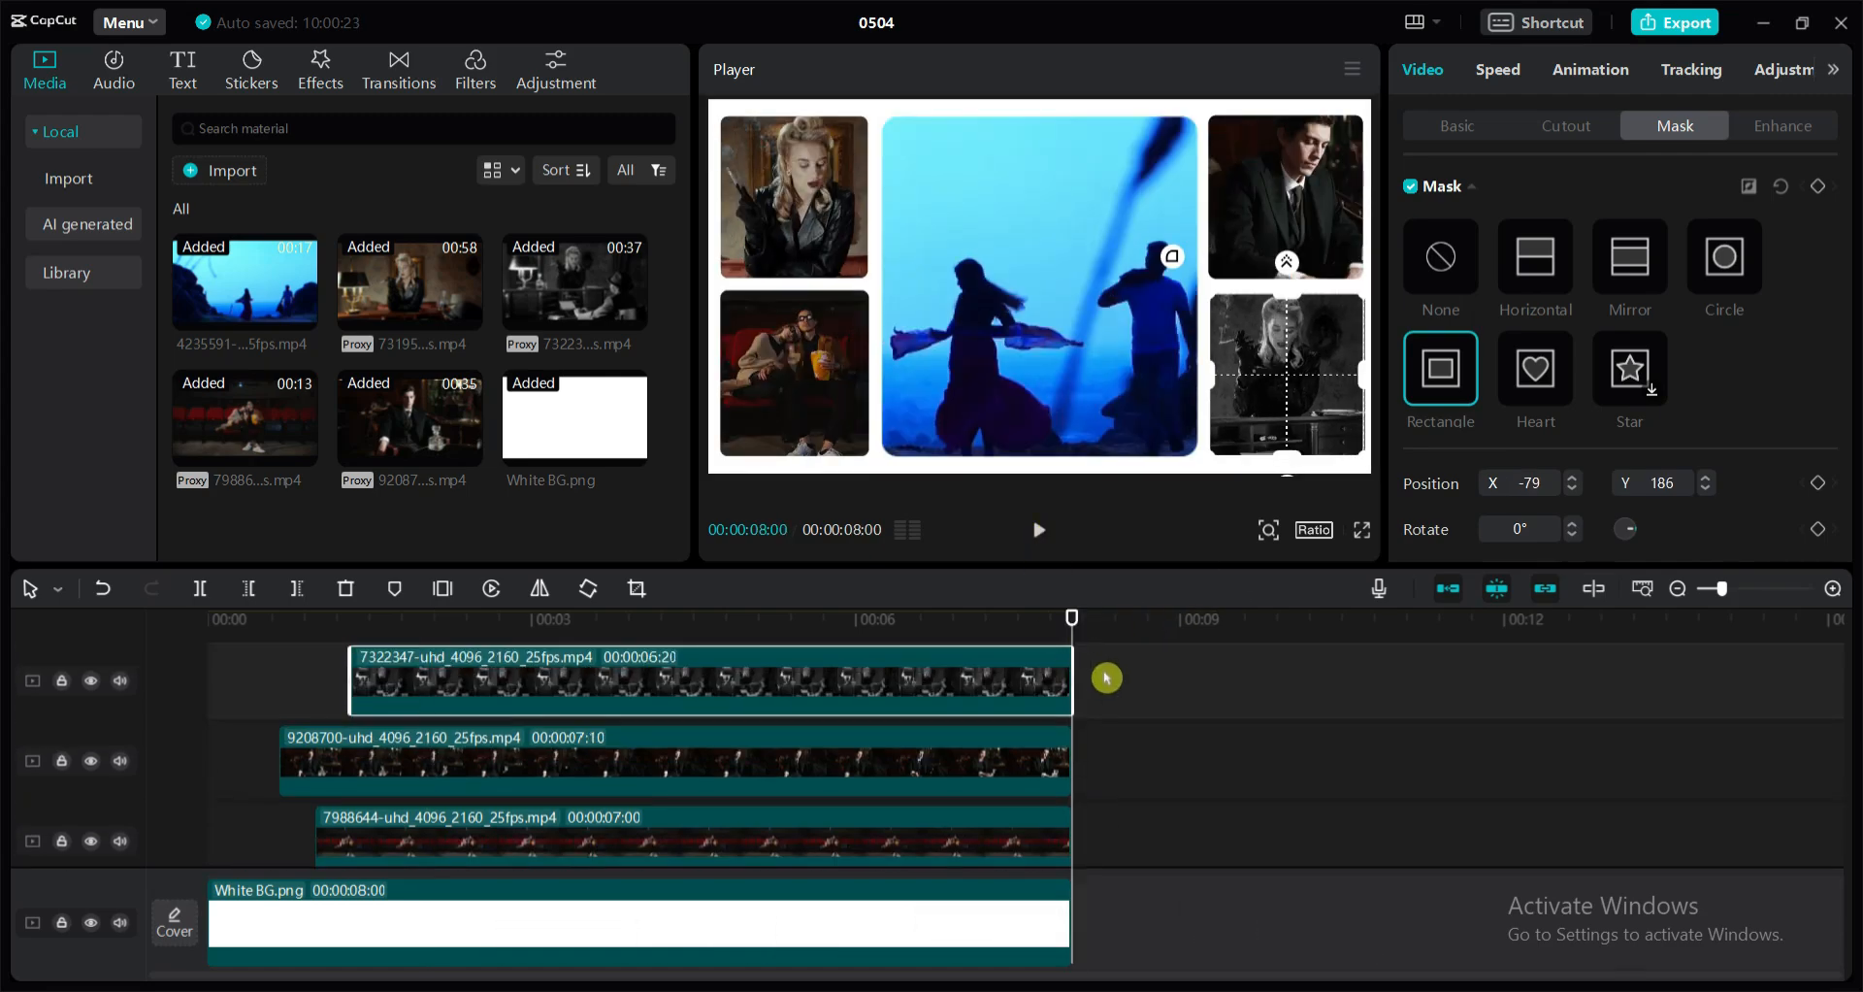
pyautogui.scroll(2, 1106, 677)
pyautogui.scroll(-4, 1111, 754)
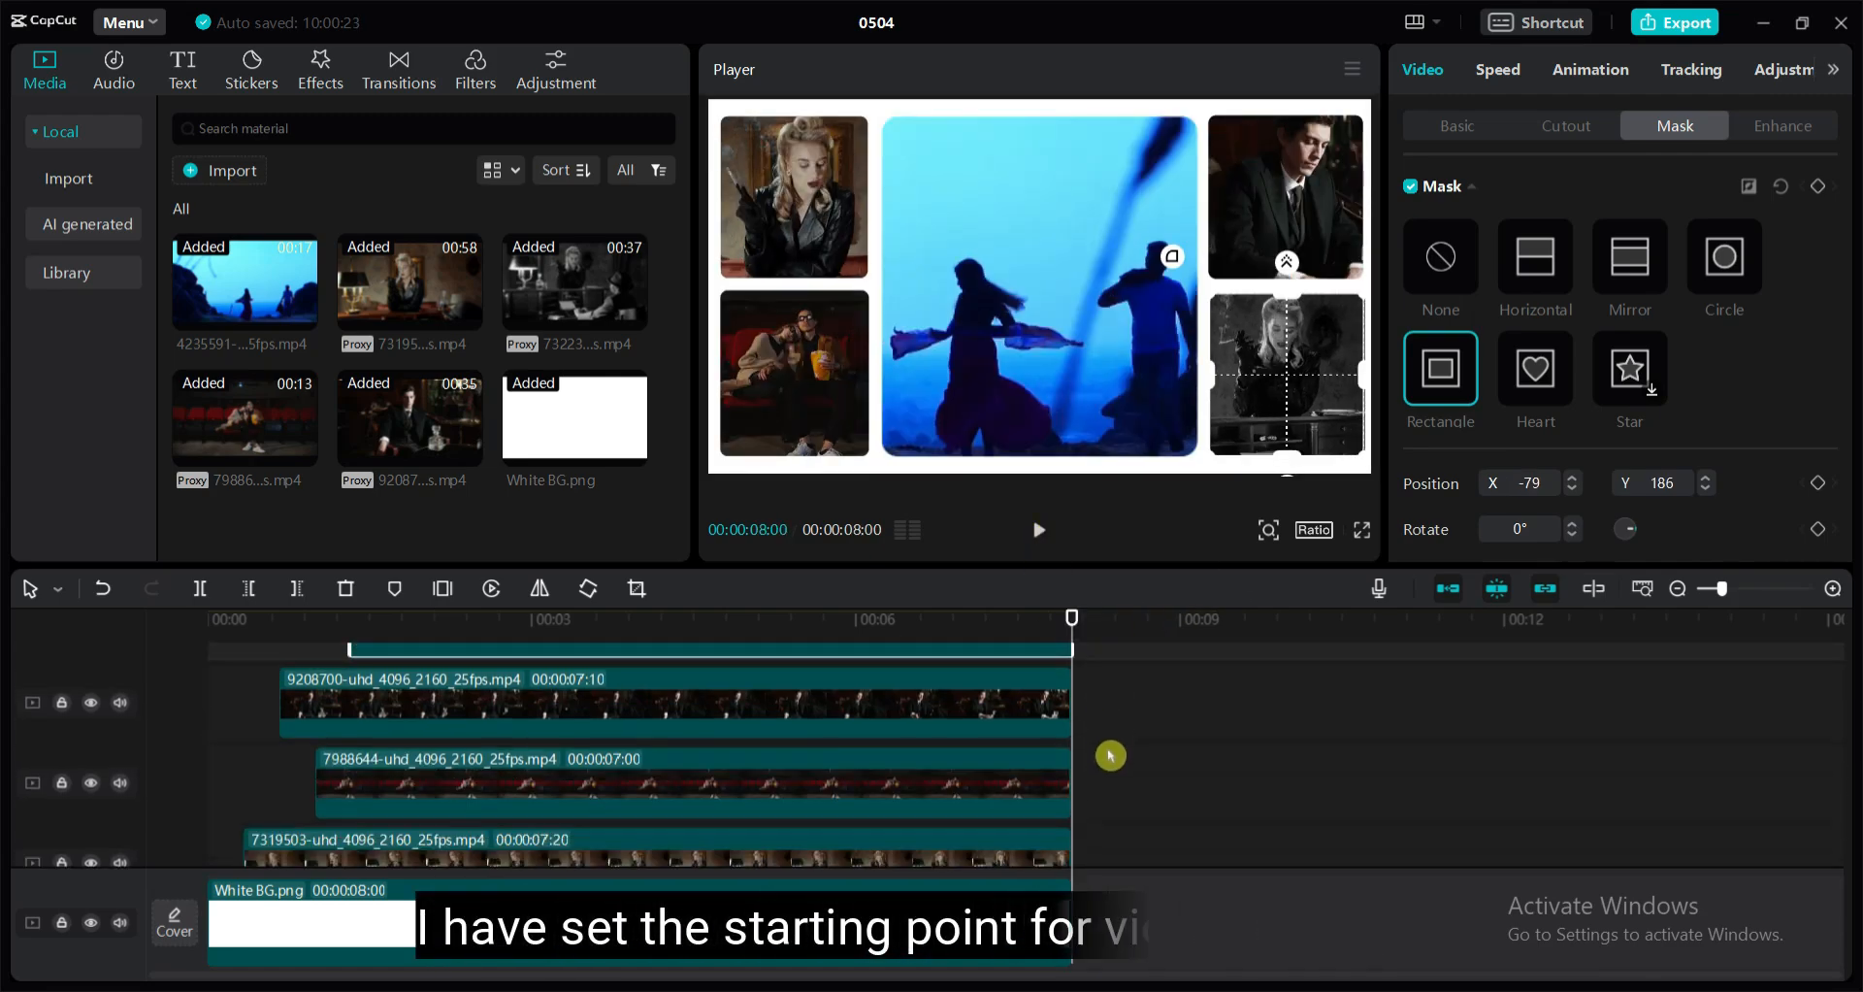
pyautogui.moveTo(967, 564); pyautogui.dragTo(956, 334)
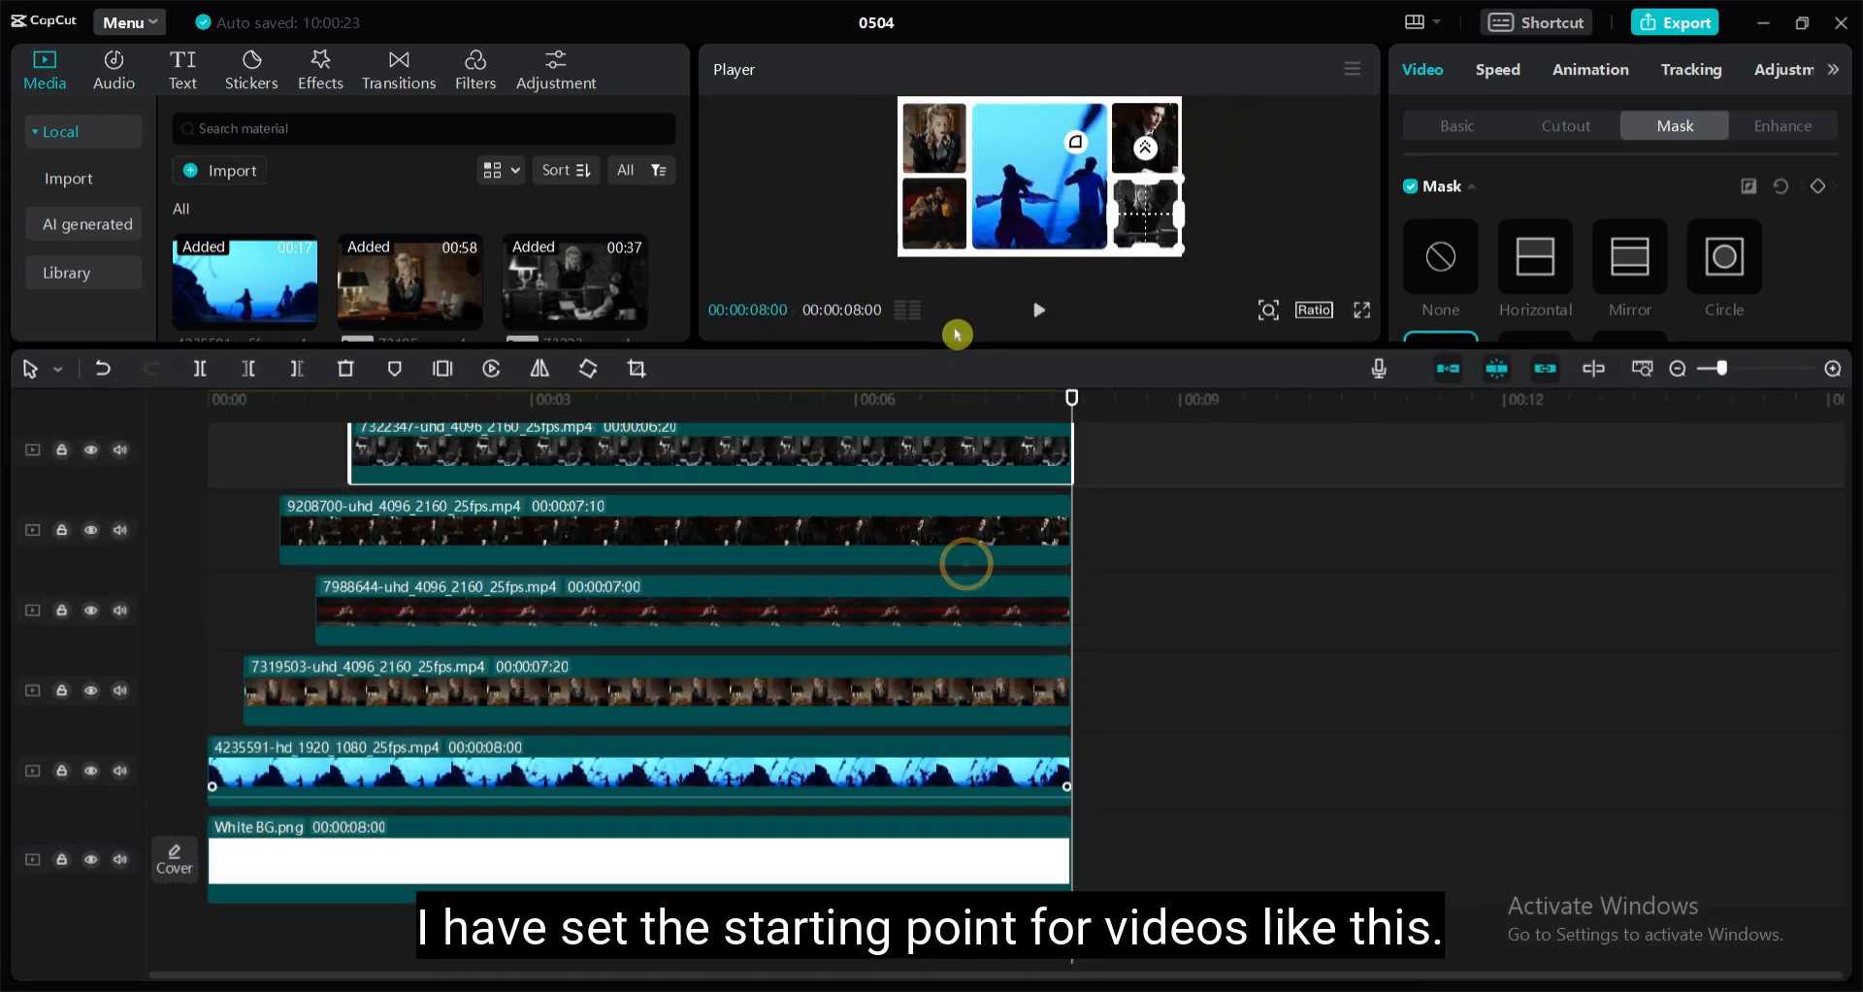
pyautogui.scroll(2, 1202, 648)
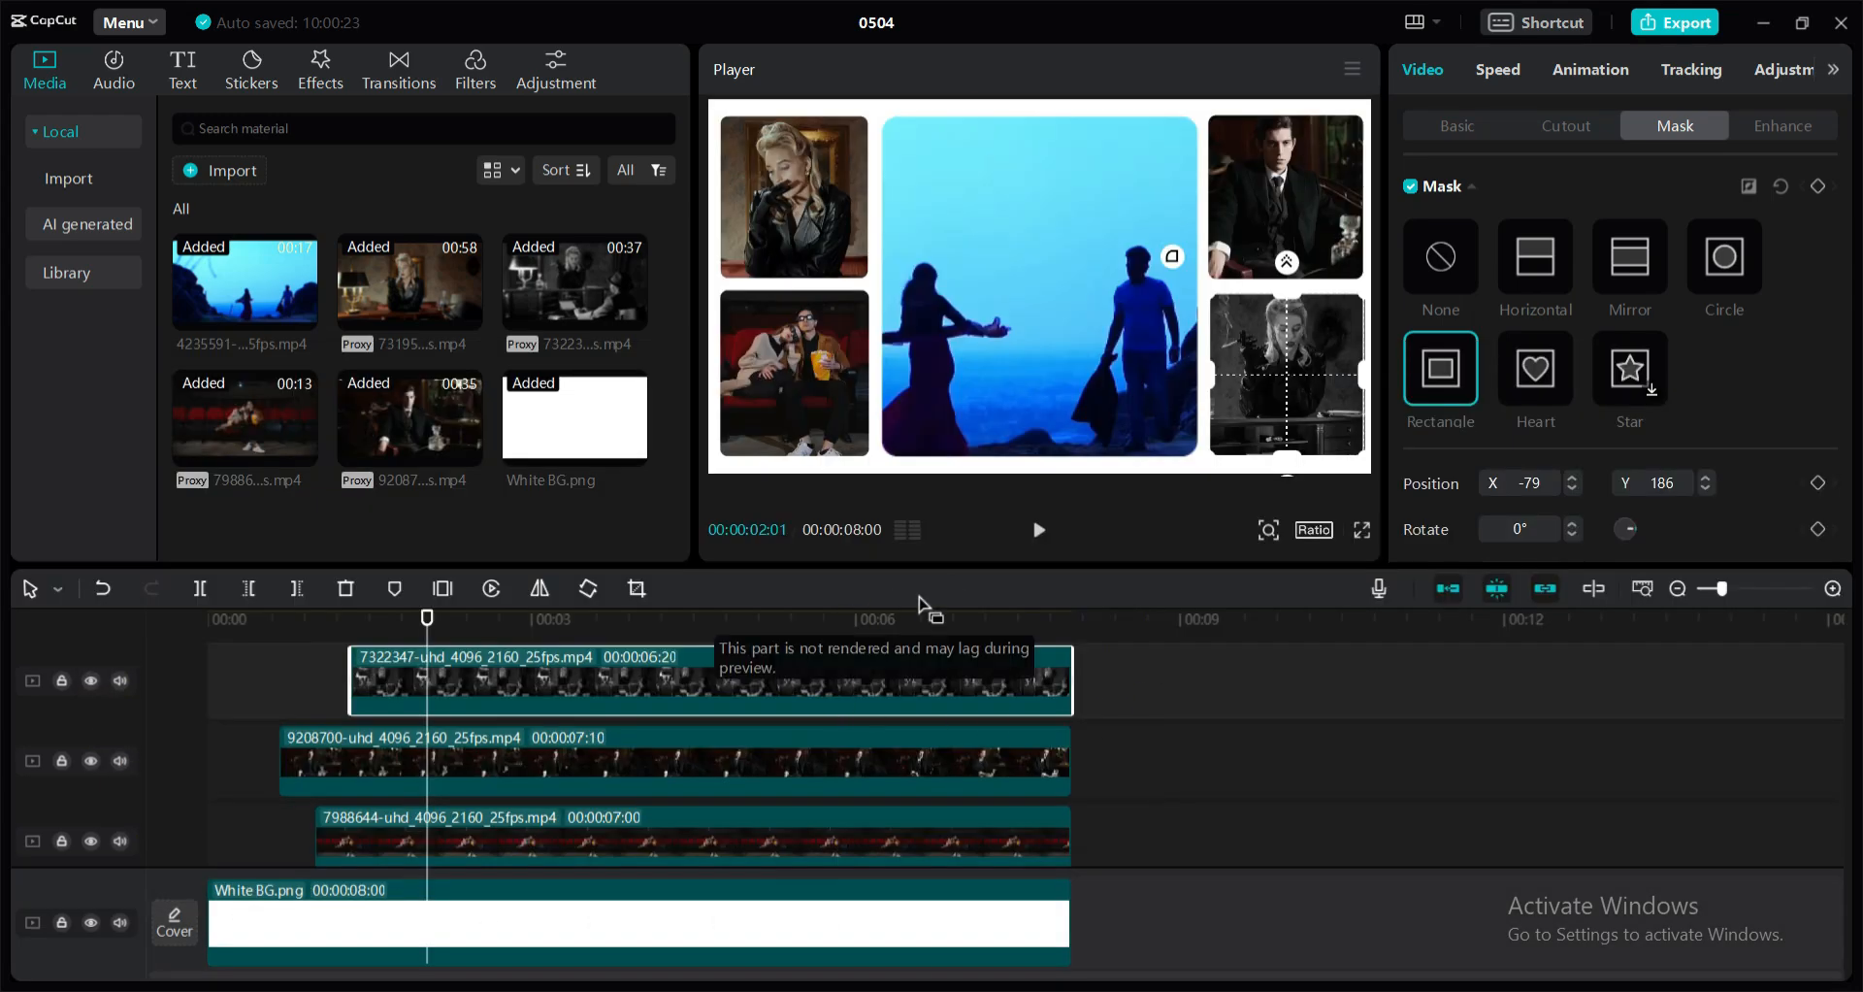
# Play the collage from the start, pause it, and hide the white background track to make the borders black
pyautogui.moveTo(424, 624); pyautogui.dragTo(29, 688)
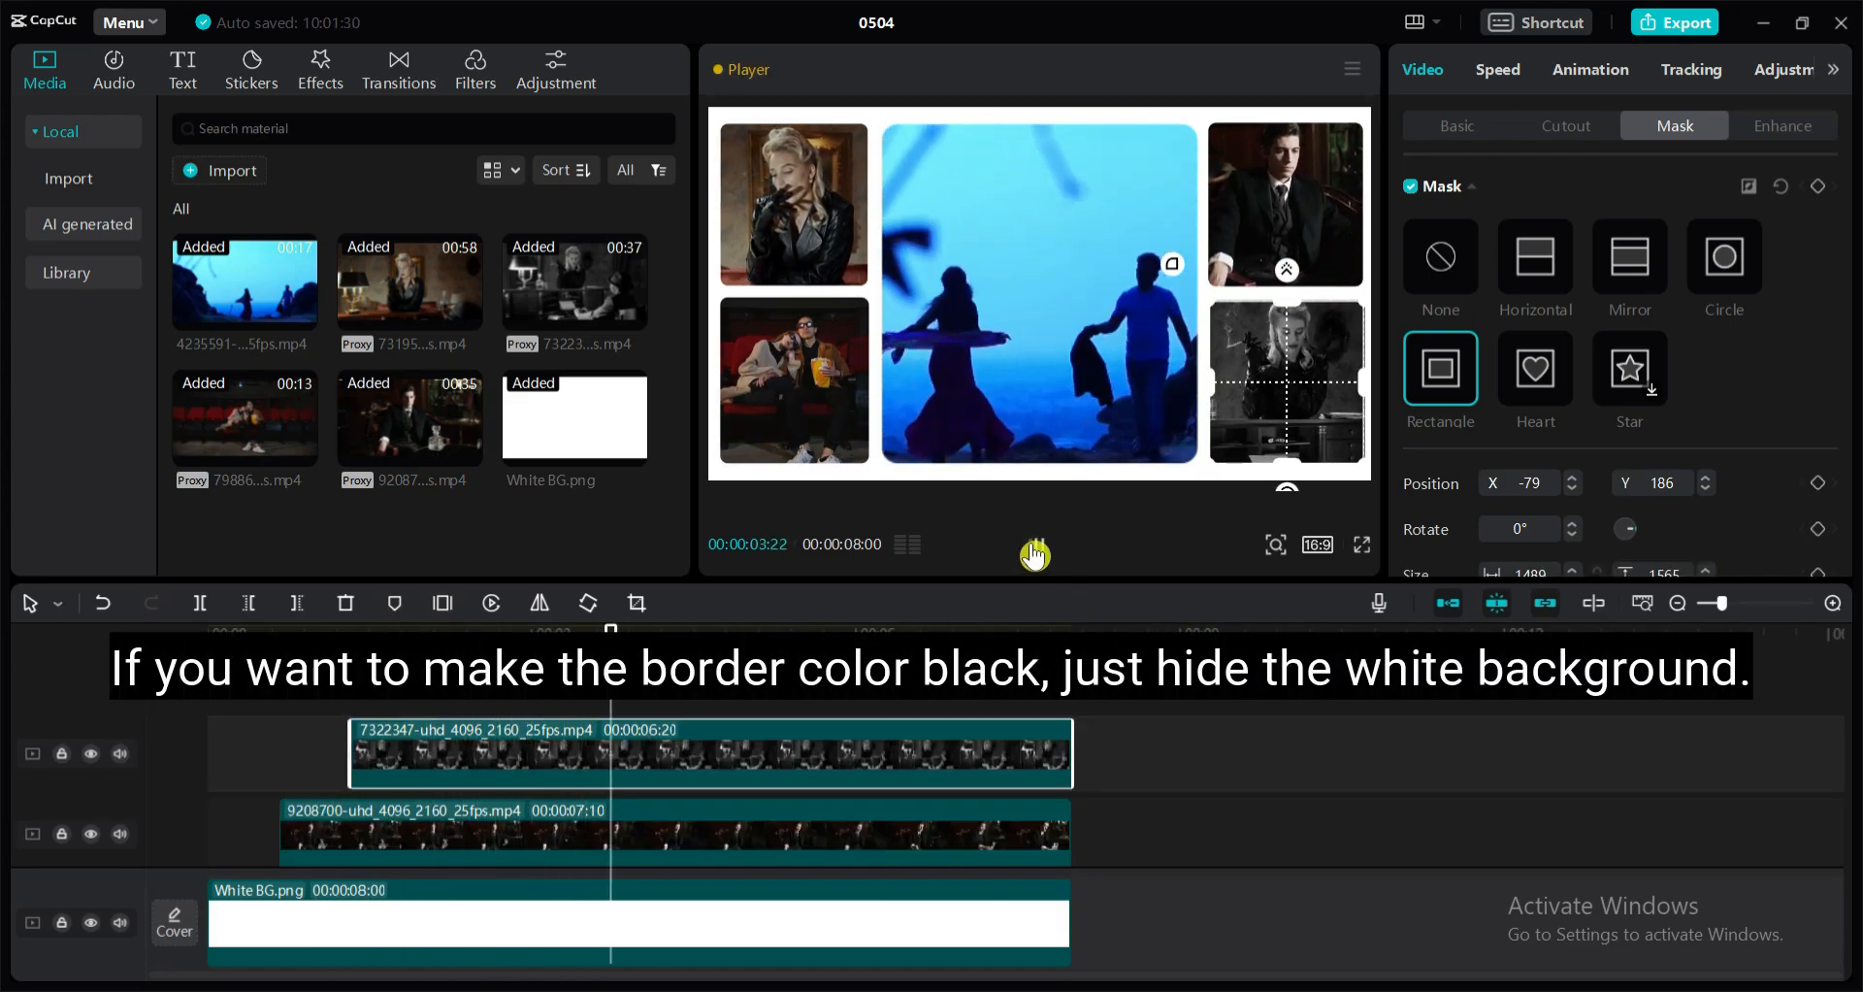
pyautogui.click(1038, 545)
pyautogui.scroll(-2, 422, 914)
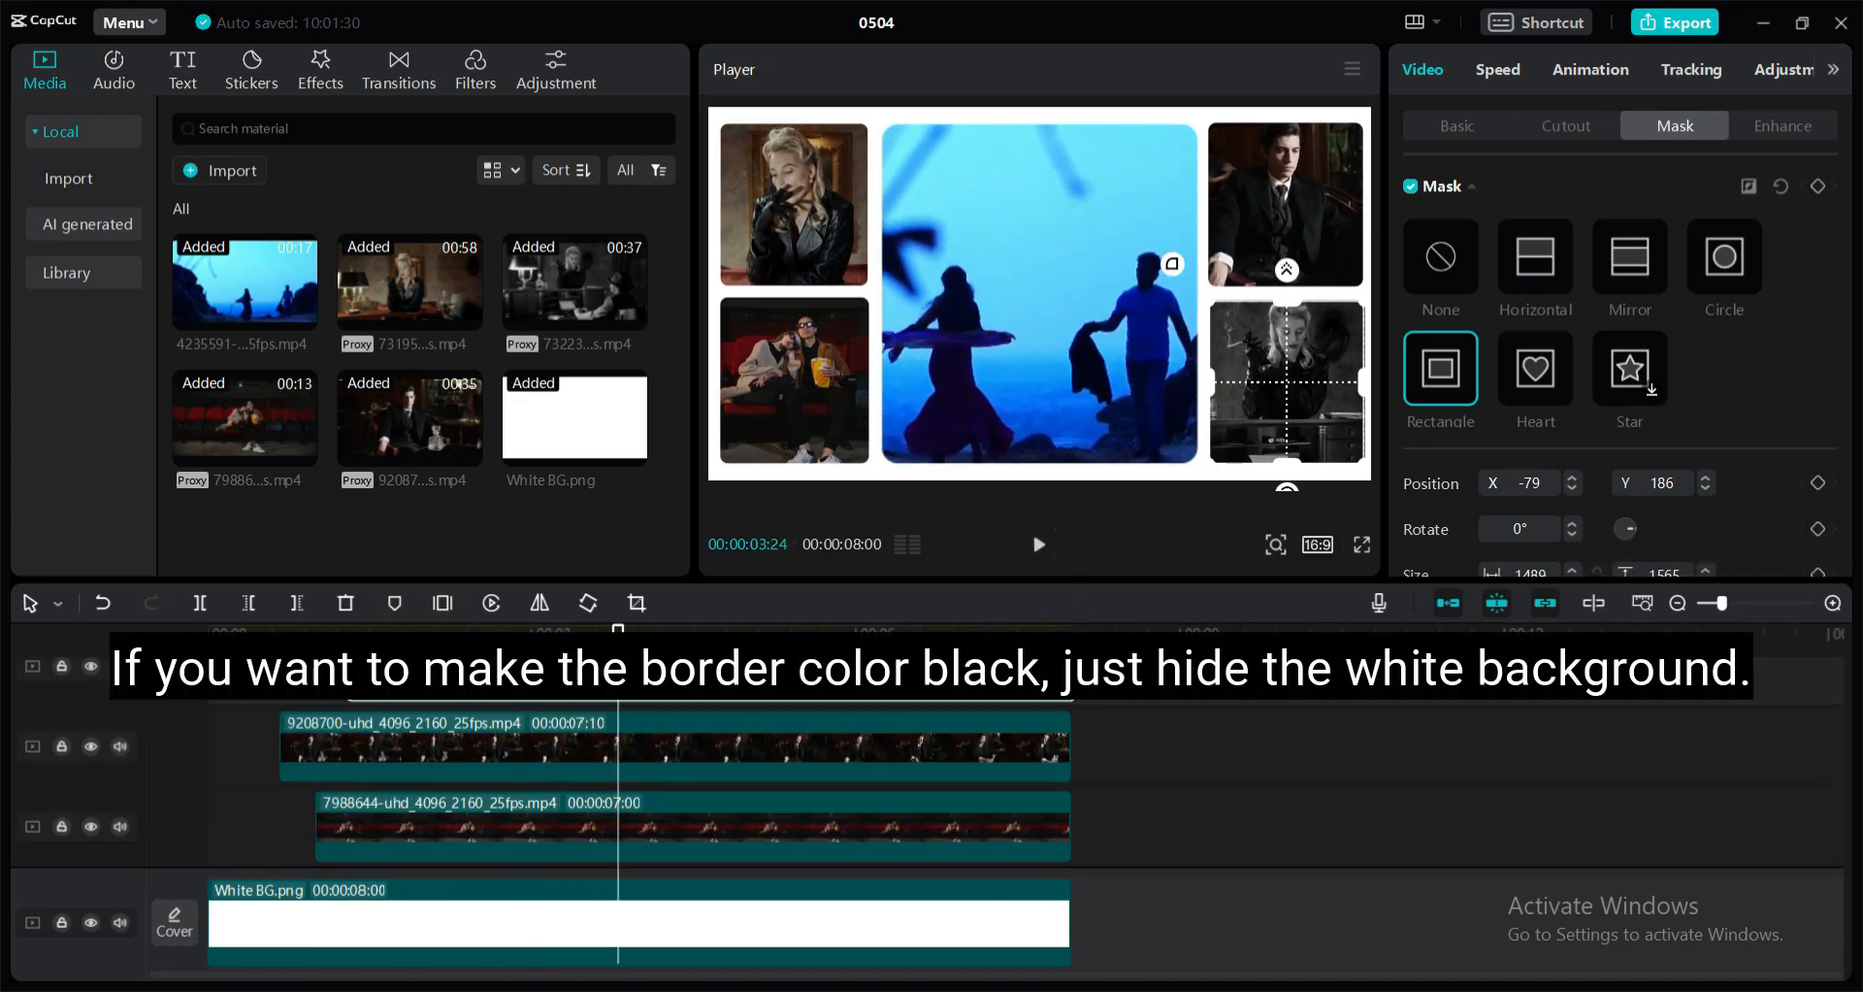
pyautogui.click(93, 923)
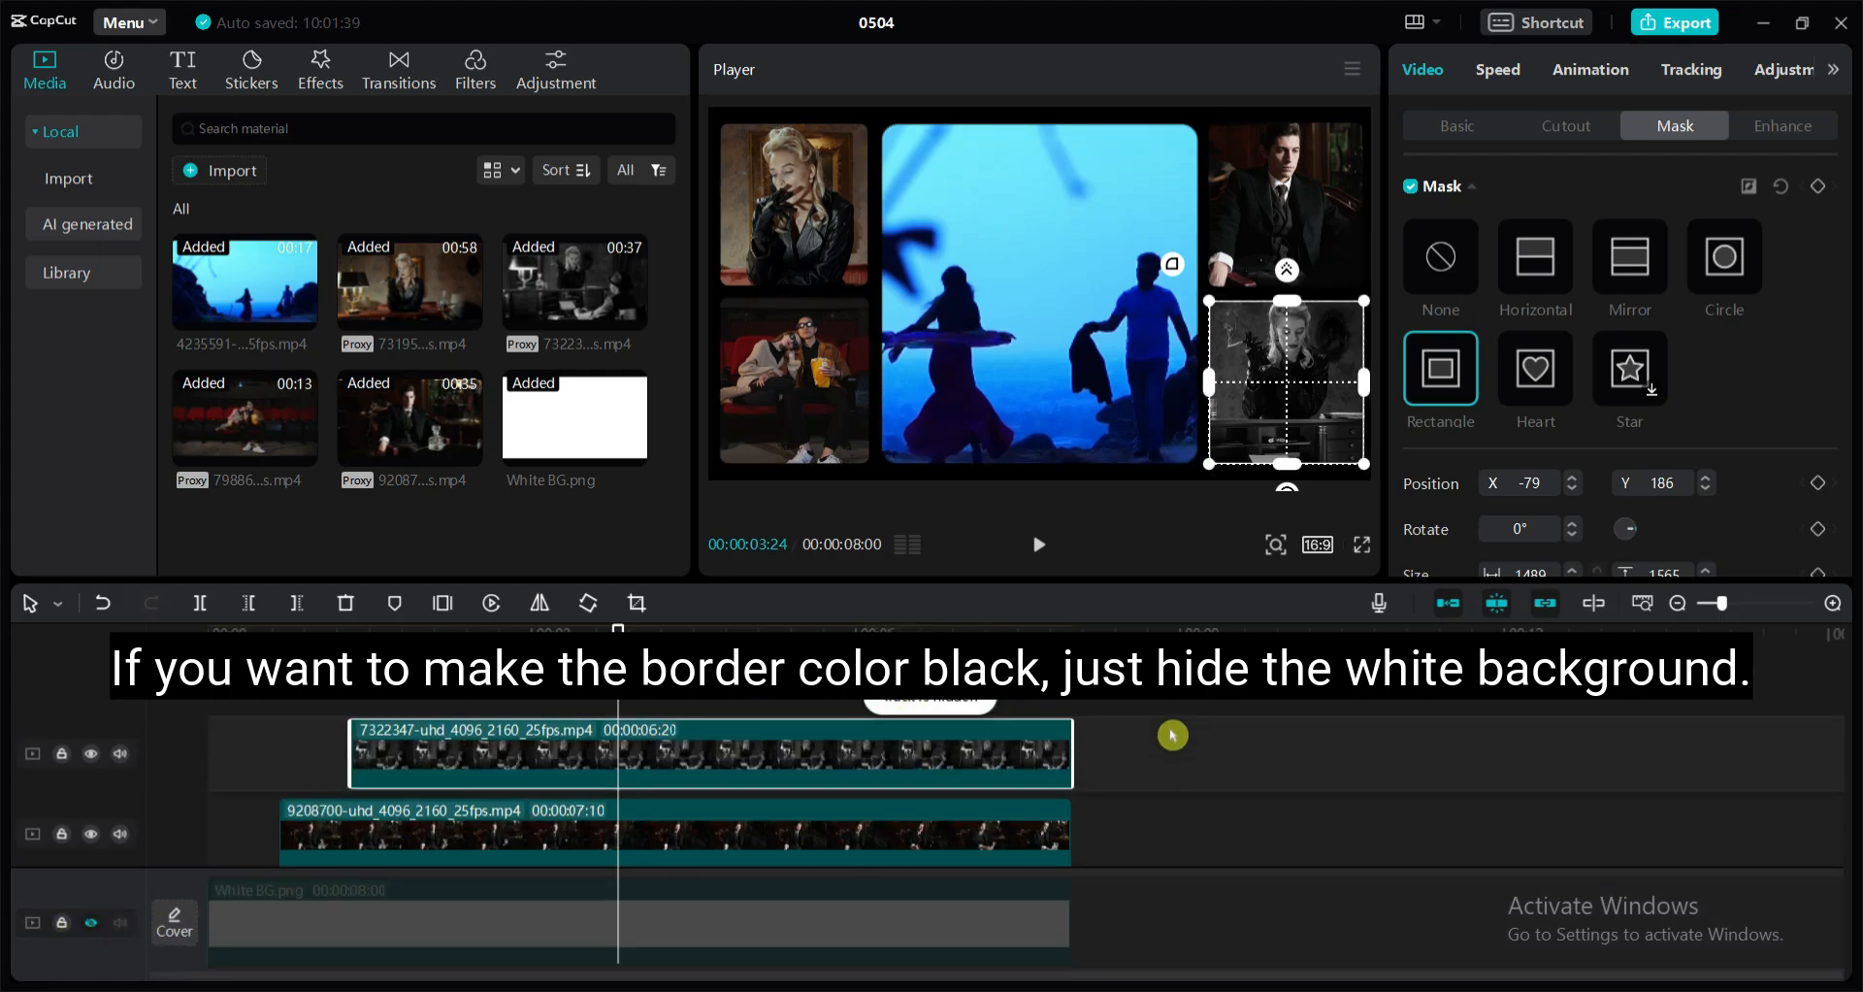
# Deselect the clip and play the collage to review it with black borders
pyautogui.click(1238, 764)
pyautogui.click(1042, 545)
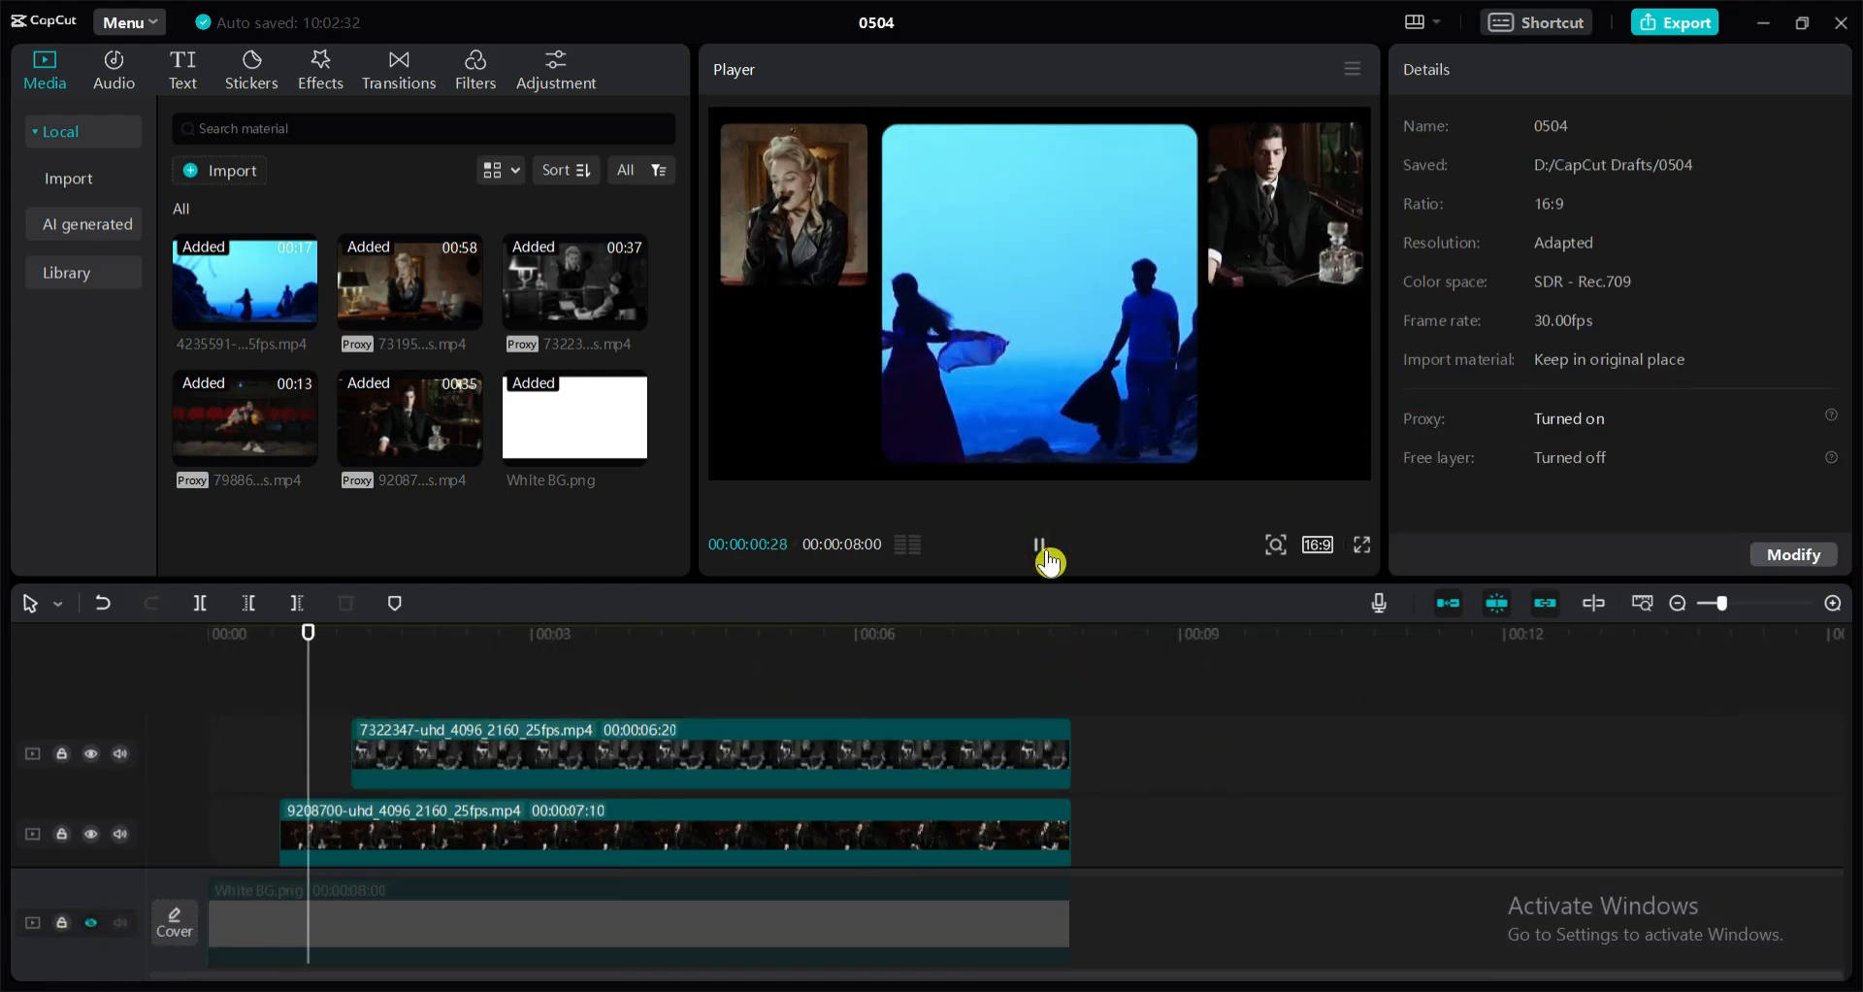
pyautogui.click(1046, 555)
# Increase the feather of the middle silhouette clip's rectangle mask so its edges blend softly behind the side clips
pyautogui.scroll(-1, 715, 794)
pyautogui.click(715, 794)
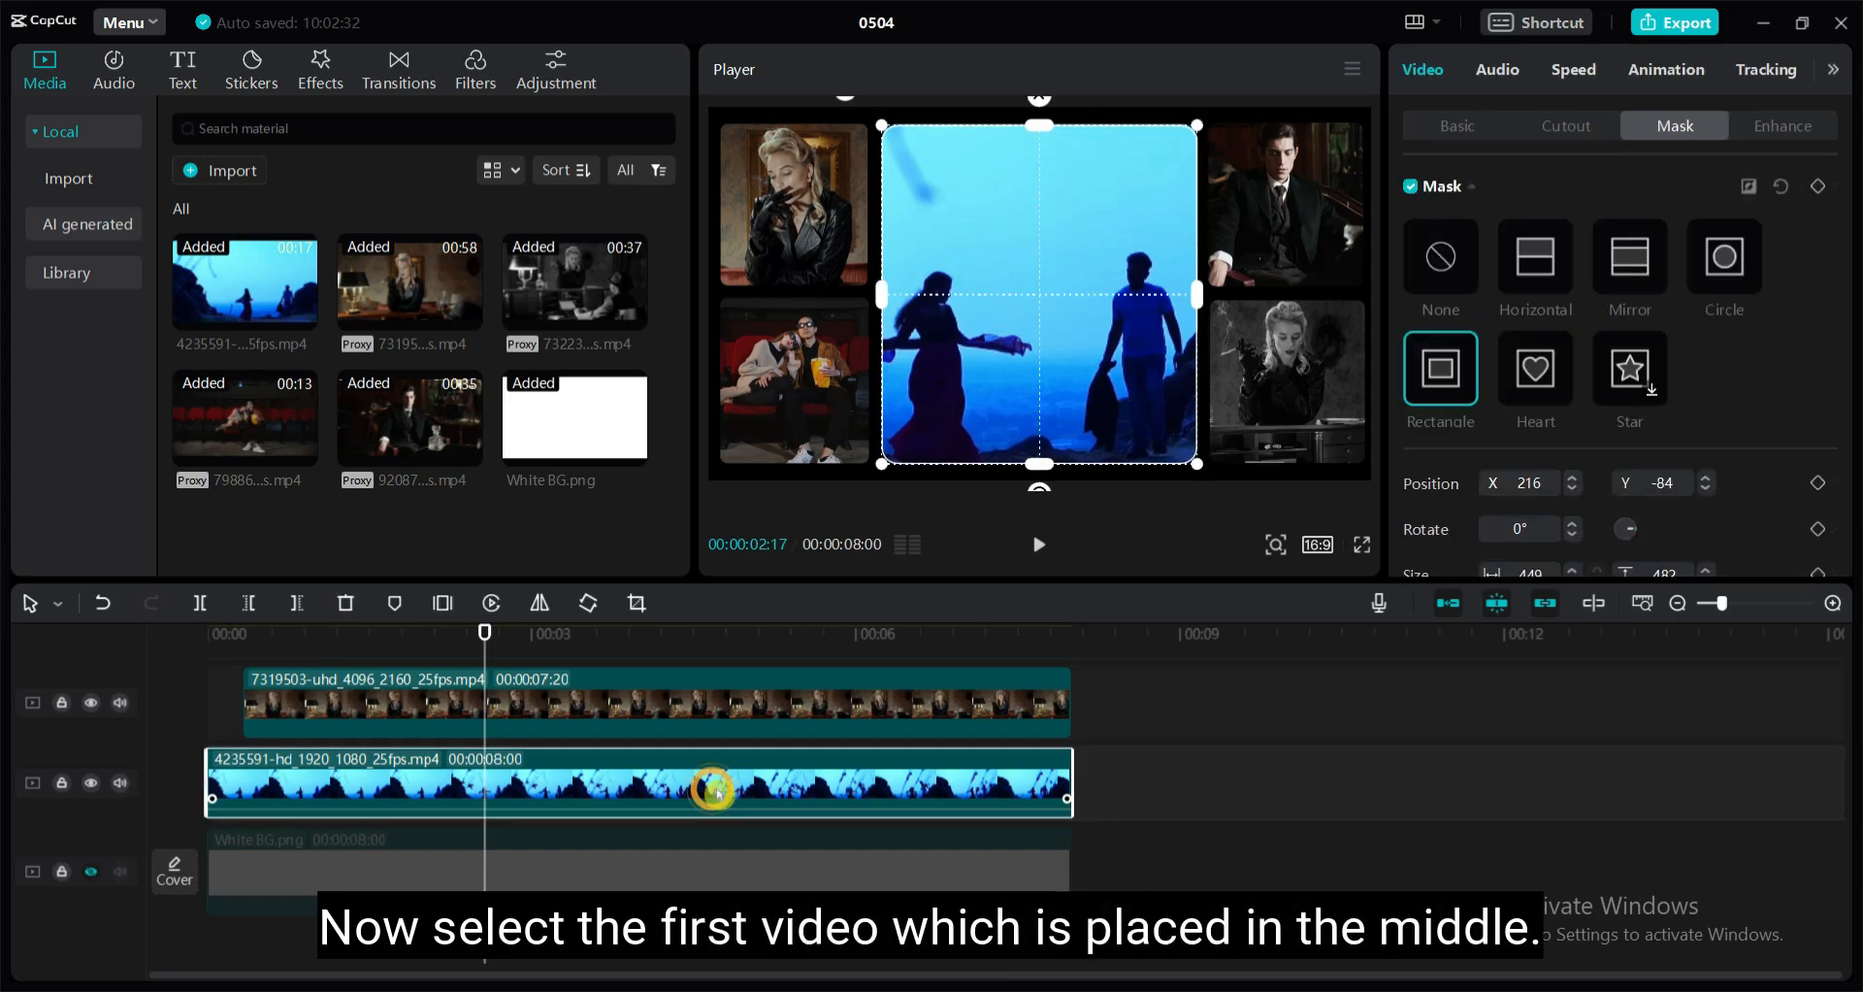
pyautogui.click(1114, 776)
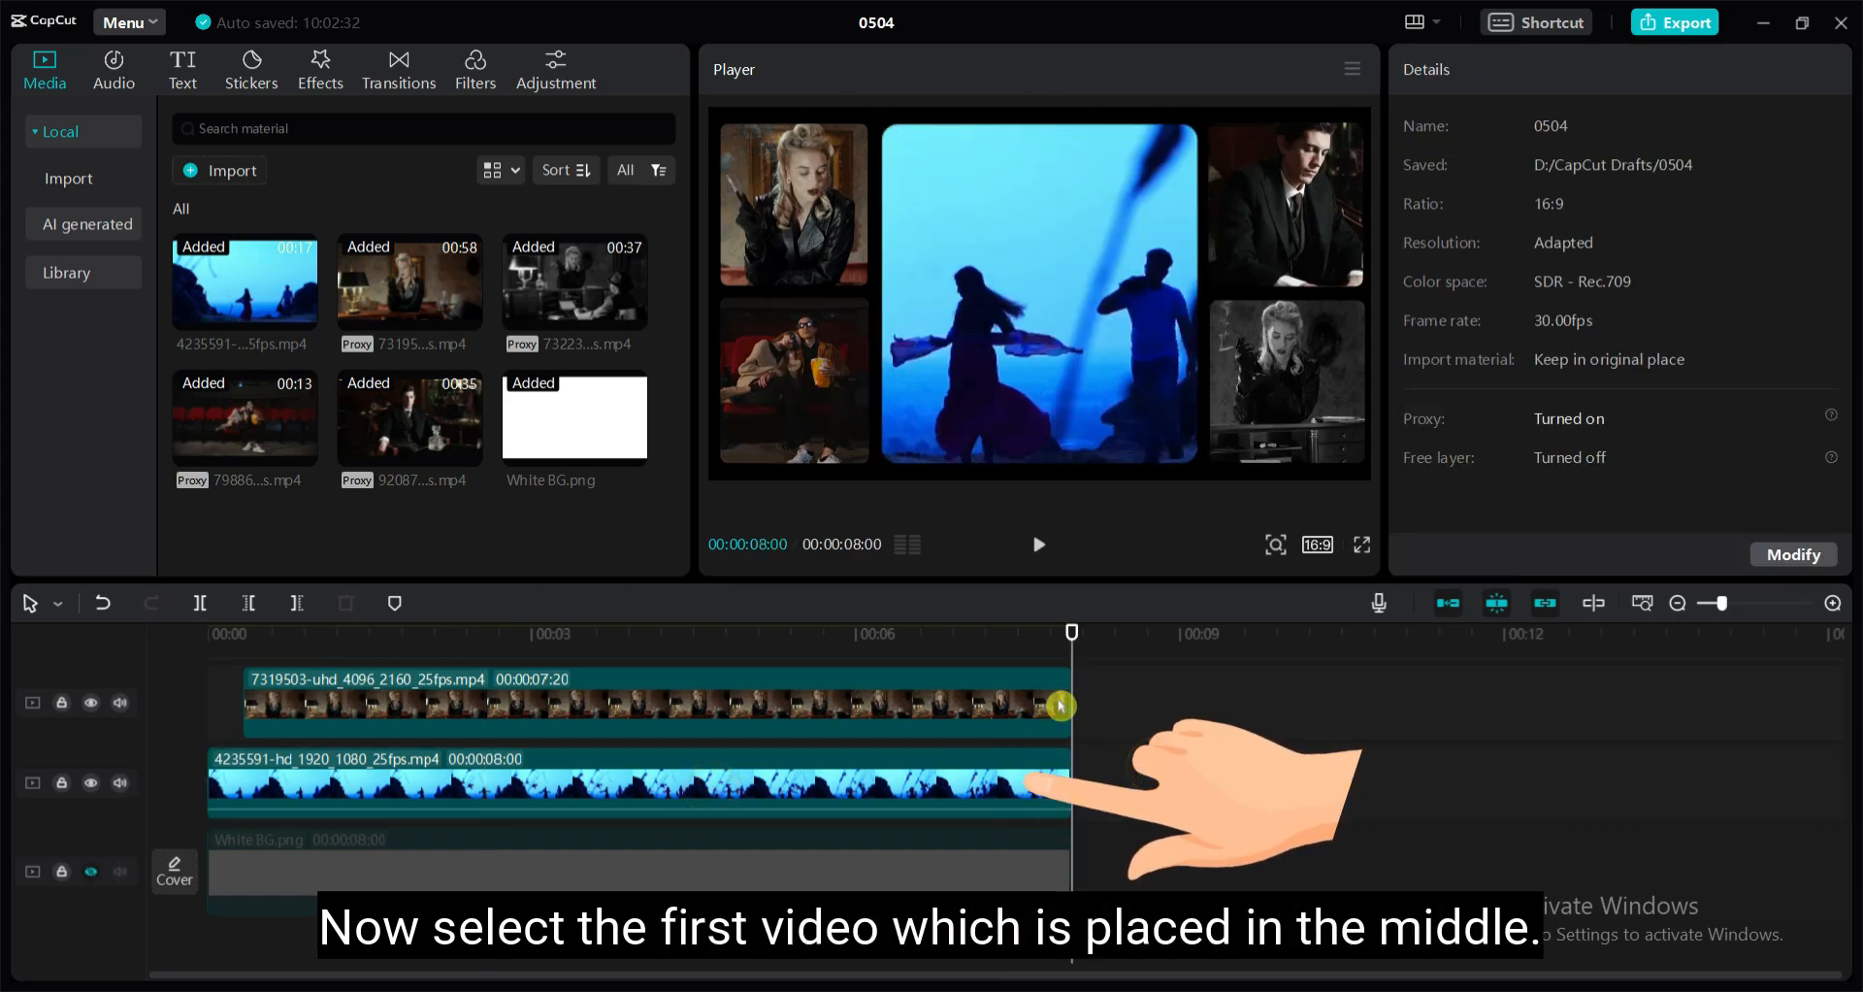
pyautogui.moveTo(1072, 636); pyautogui.dragTo(350, 634)
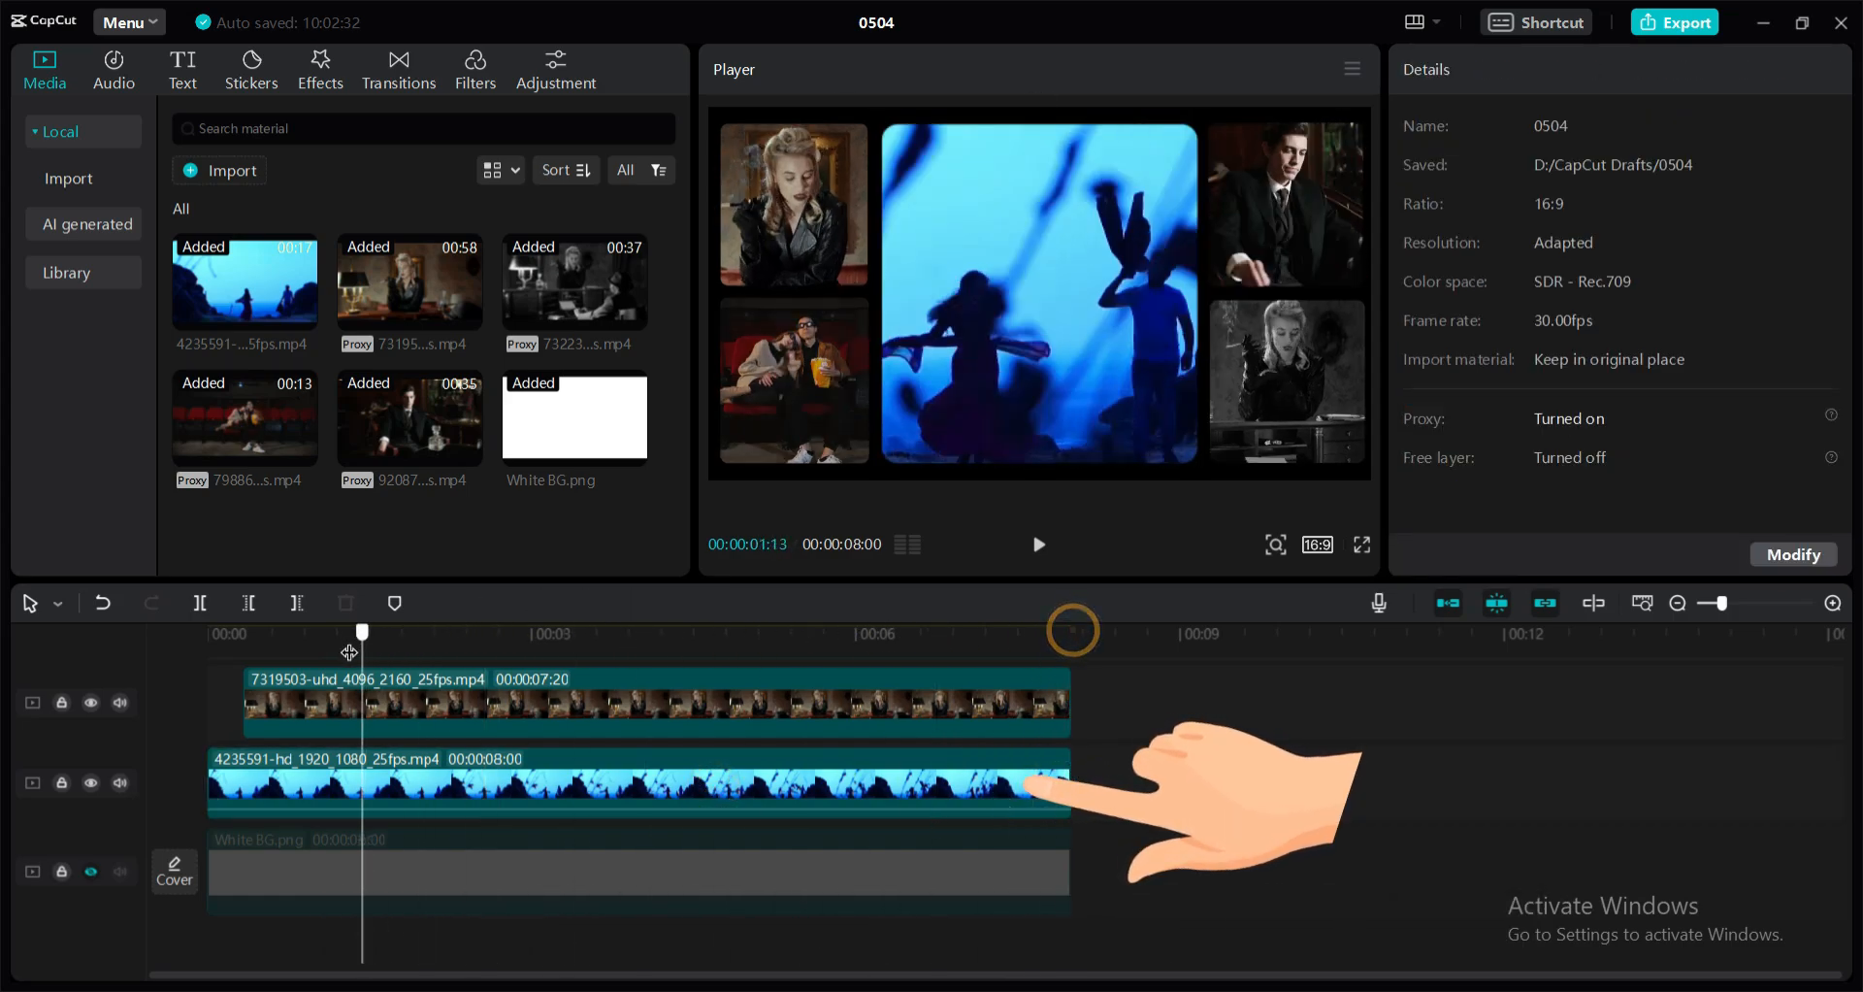
pyautogui.click(509, 773)
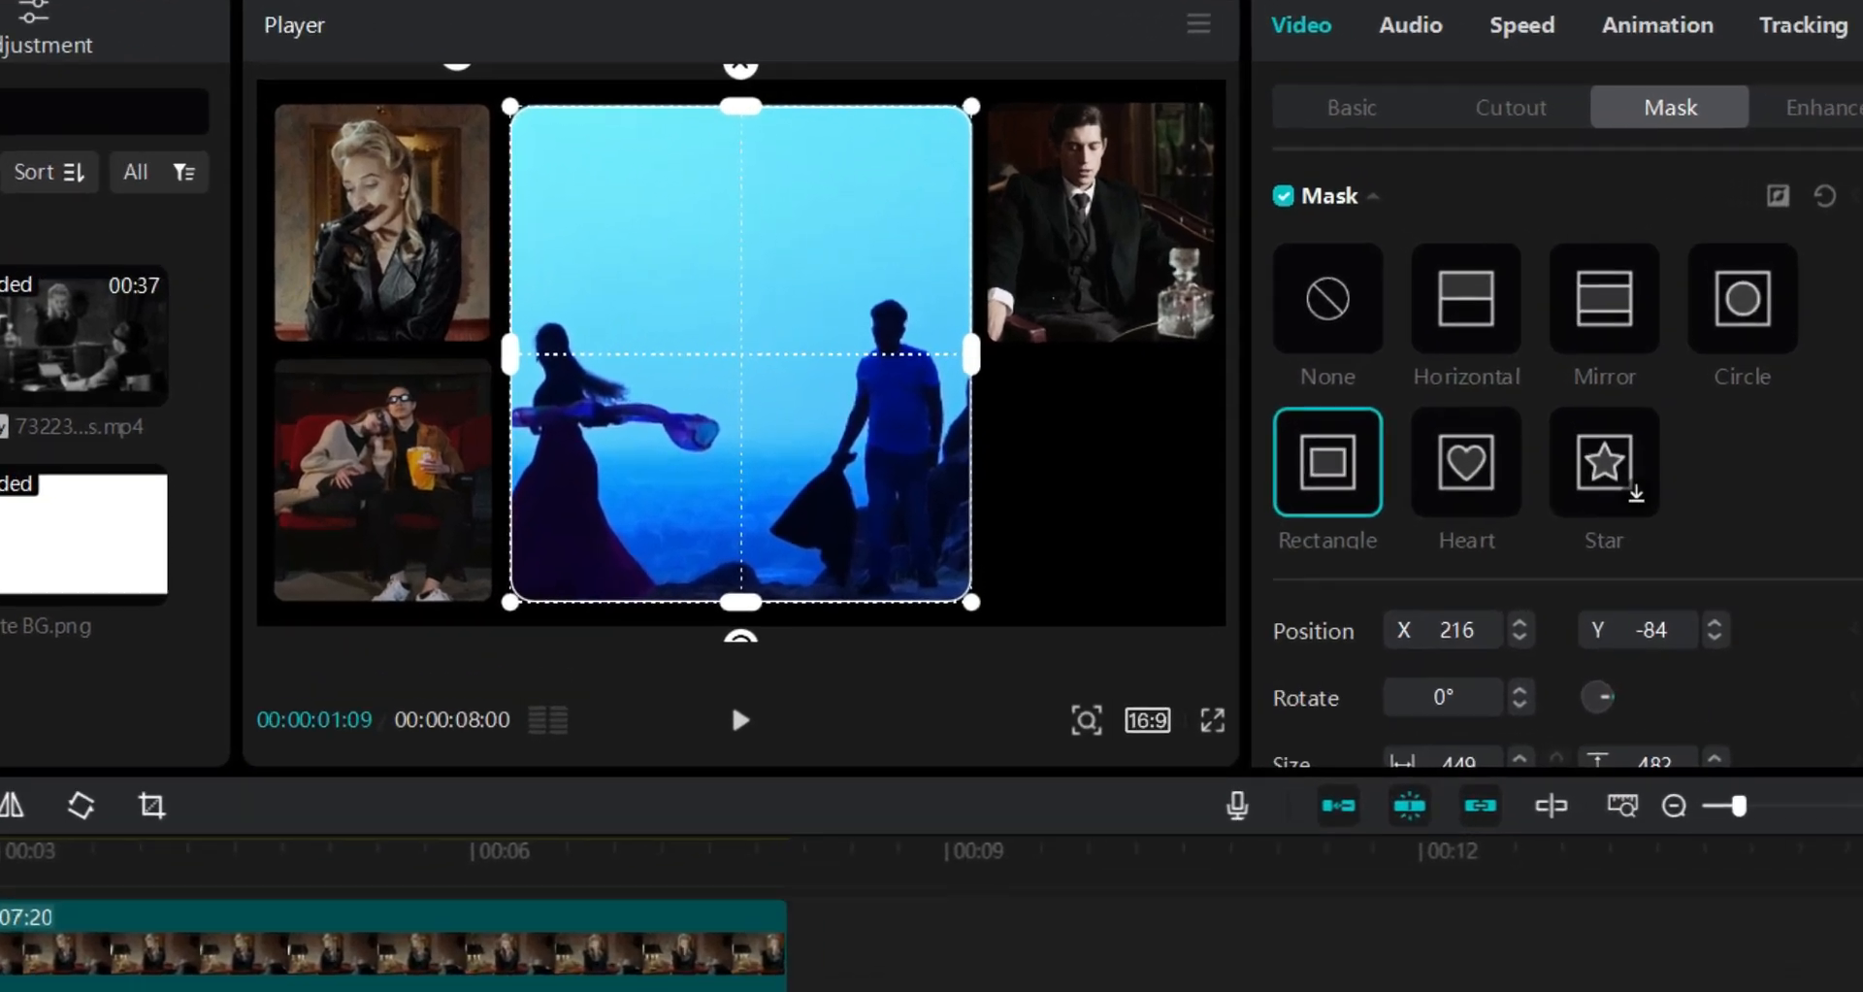
pyautogui.scroll(-3, 1729, 395)
pyautogui.moveTo(1409, 474); pyautogui.dragTo(1437, 480)
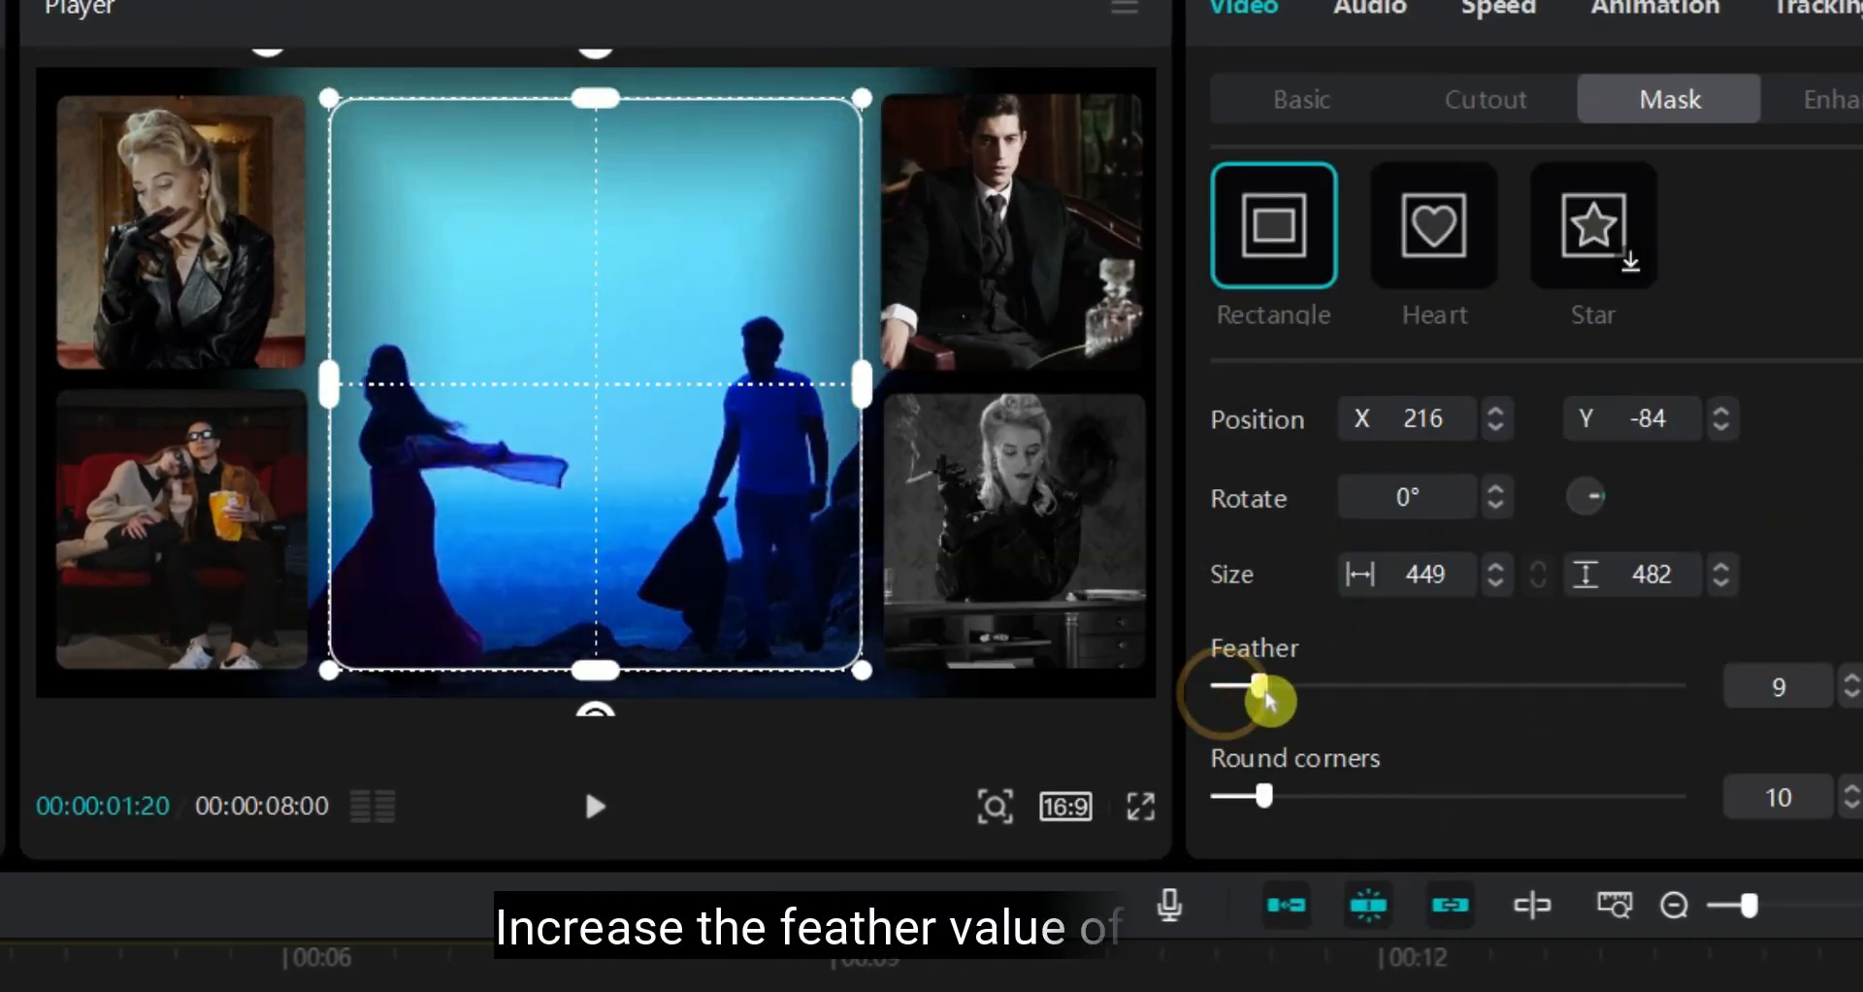
pyautogui.moveTo(1269, 701); pyautogui.dragTo(1319, 708)
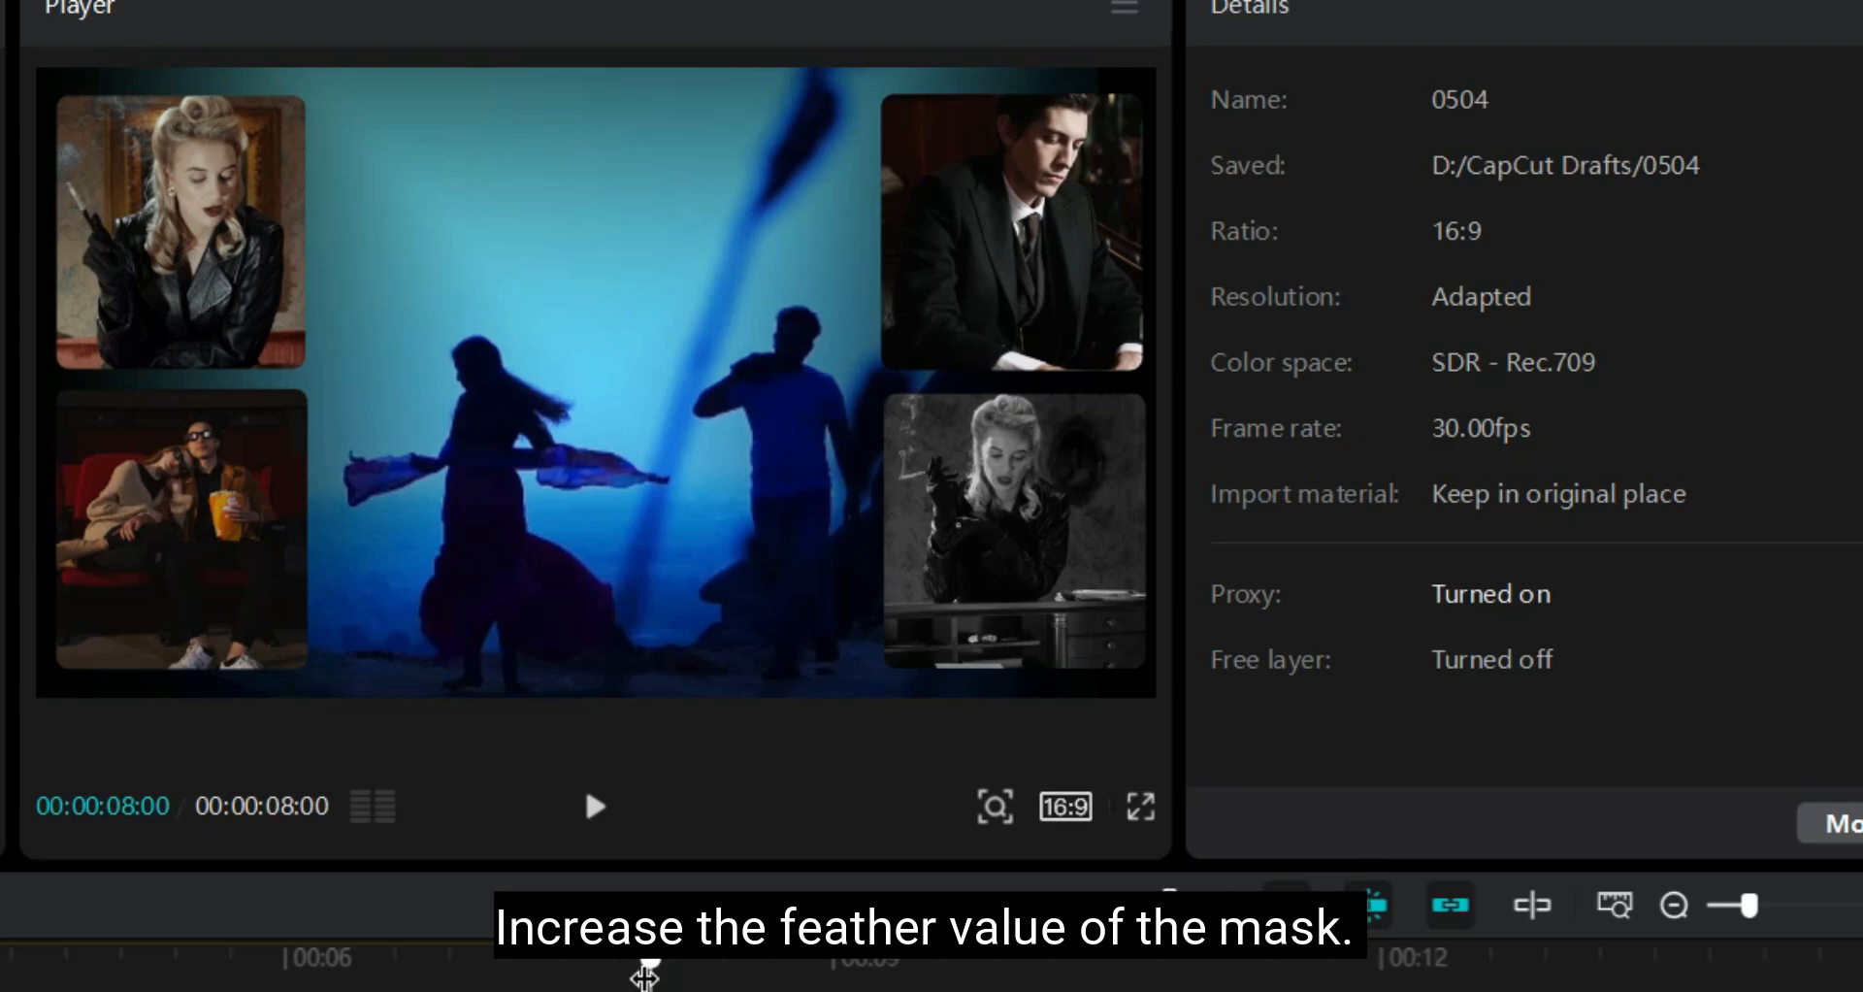
# Preview the feathered collage and unhide the White BG.png track
pyautogui.click(601, 827)
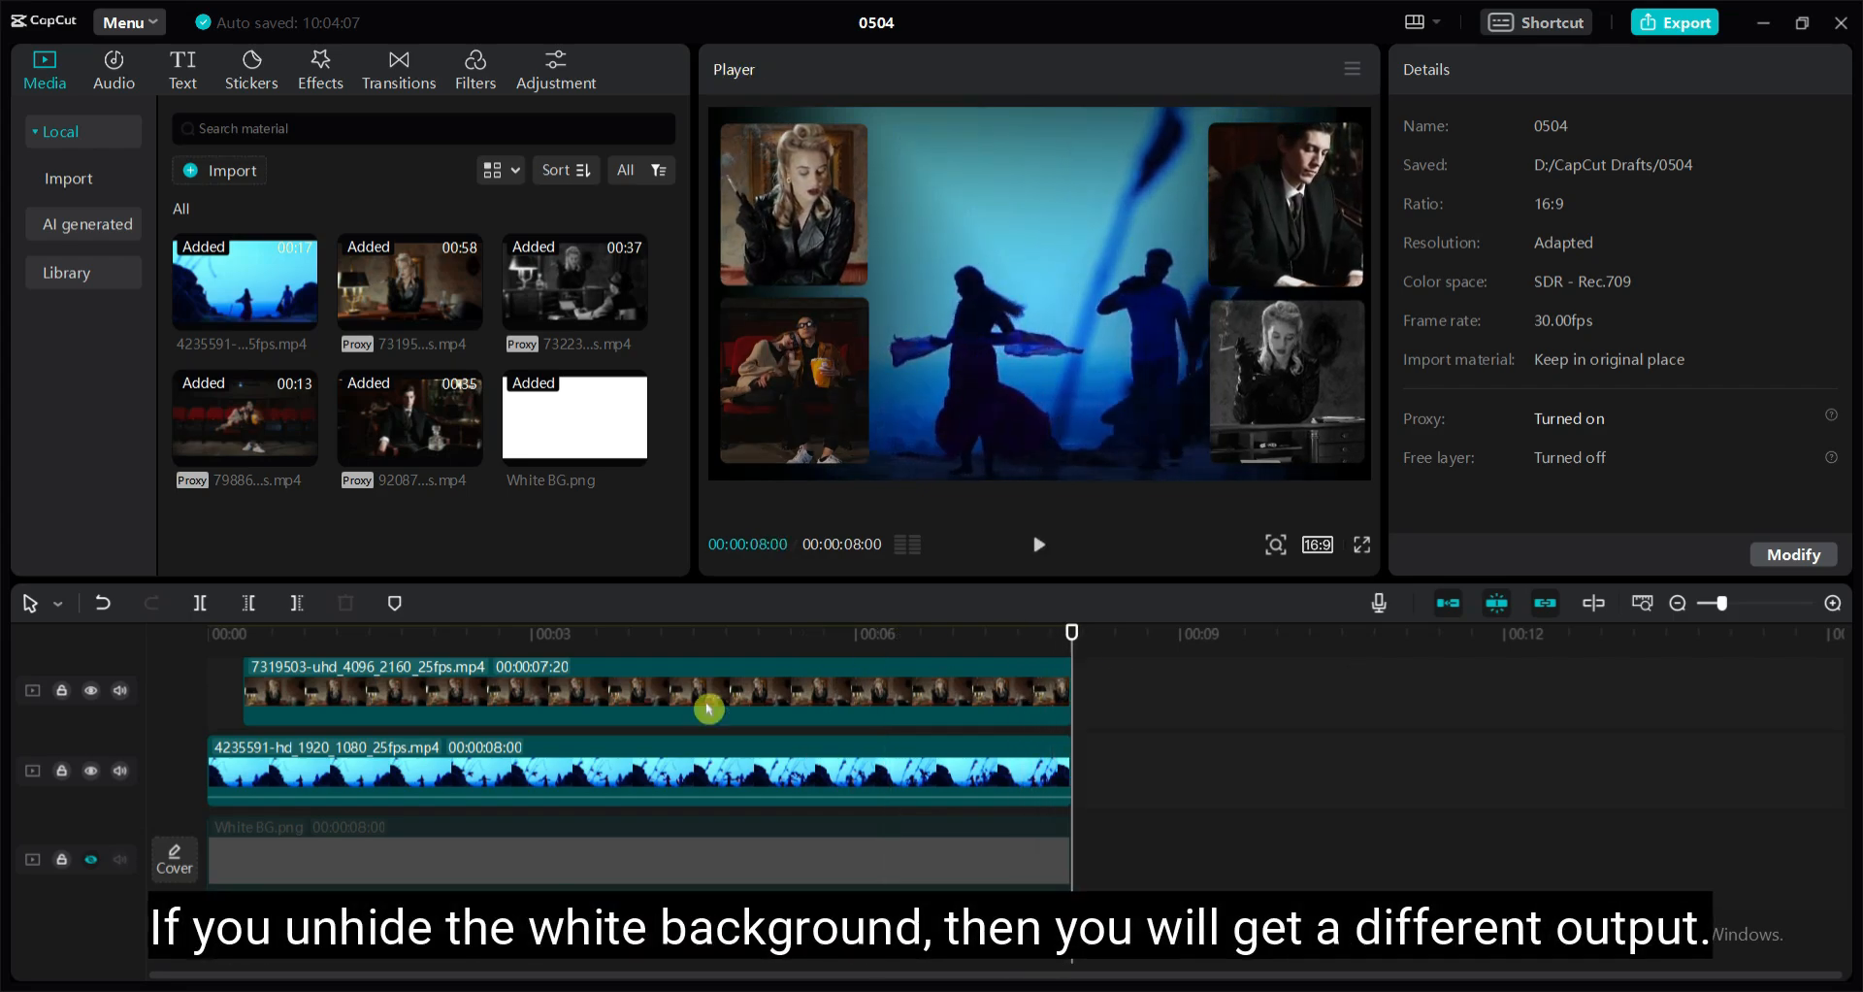
pyautogui.click(93, 860)
pyautogui.press('space')
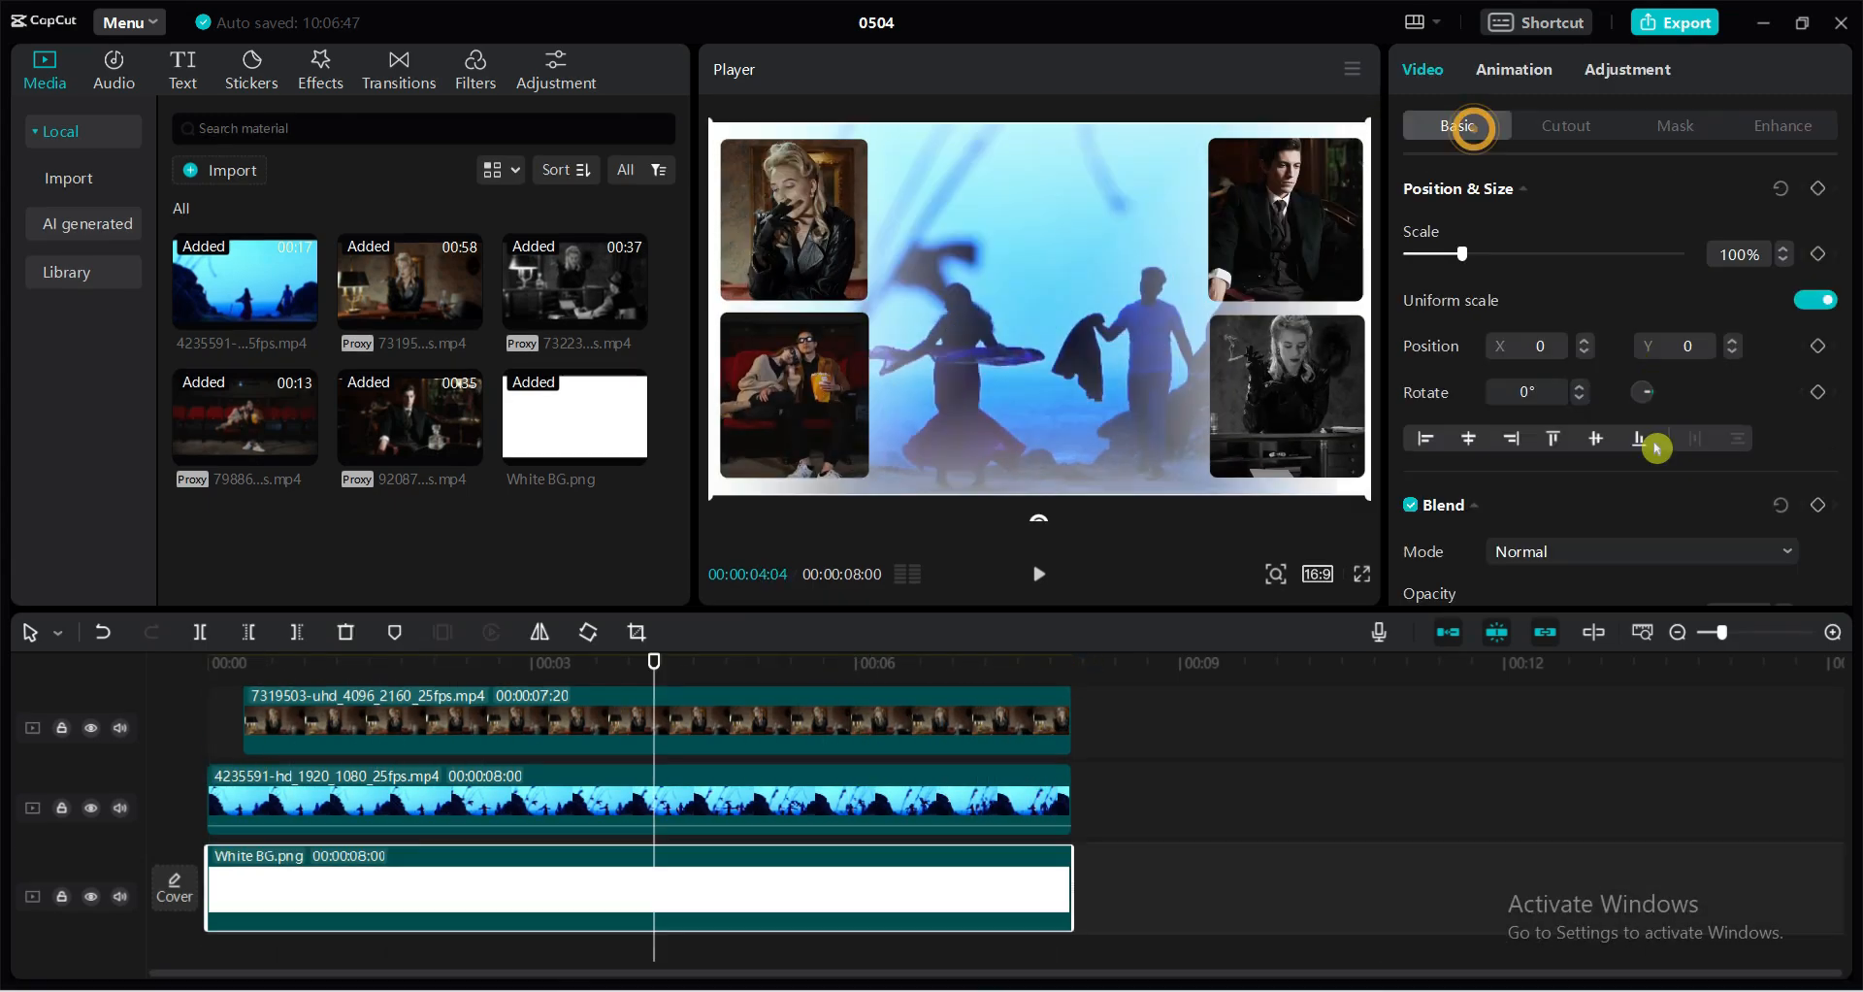
# Reduce the white background's opacity to 34% and play the collage from the start
pyautogui.scroll(-3, 1656, 448)
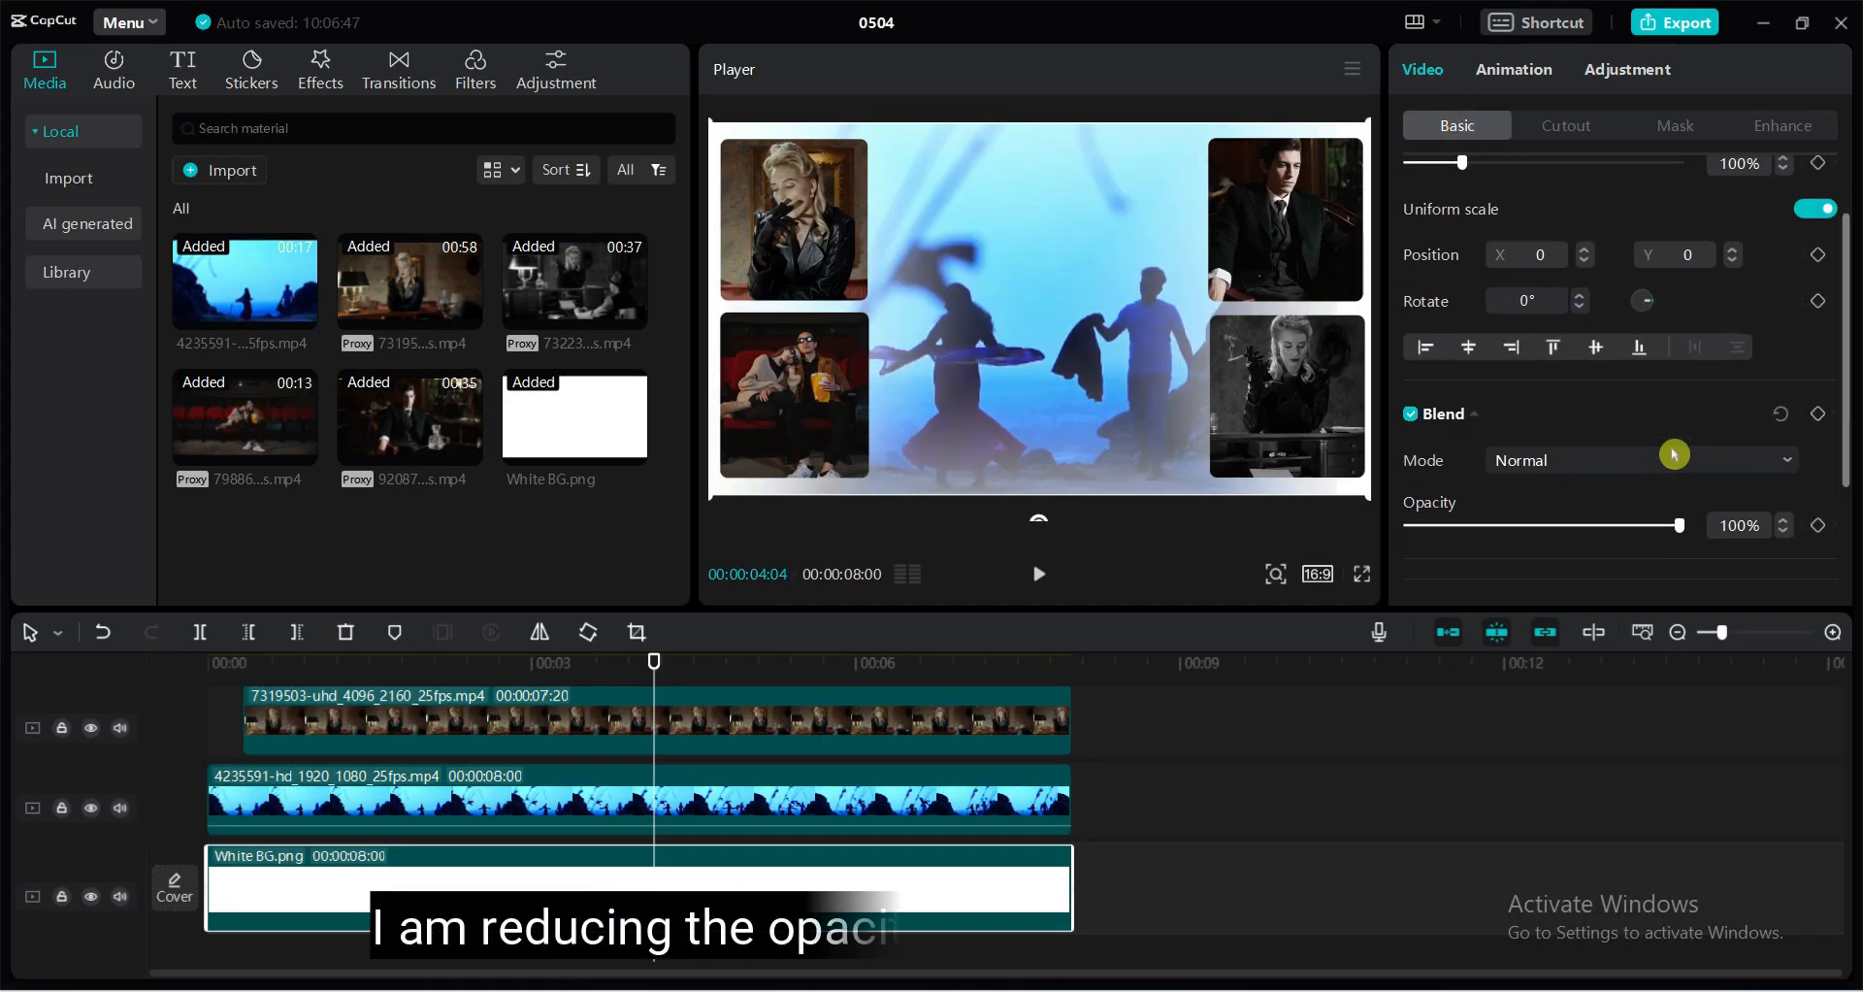
pyautogui.moveTo(1681, 339); pyautogui.dragTo(1501, 340)
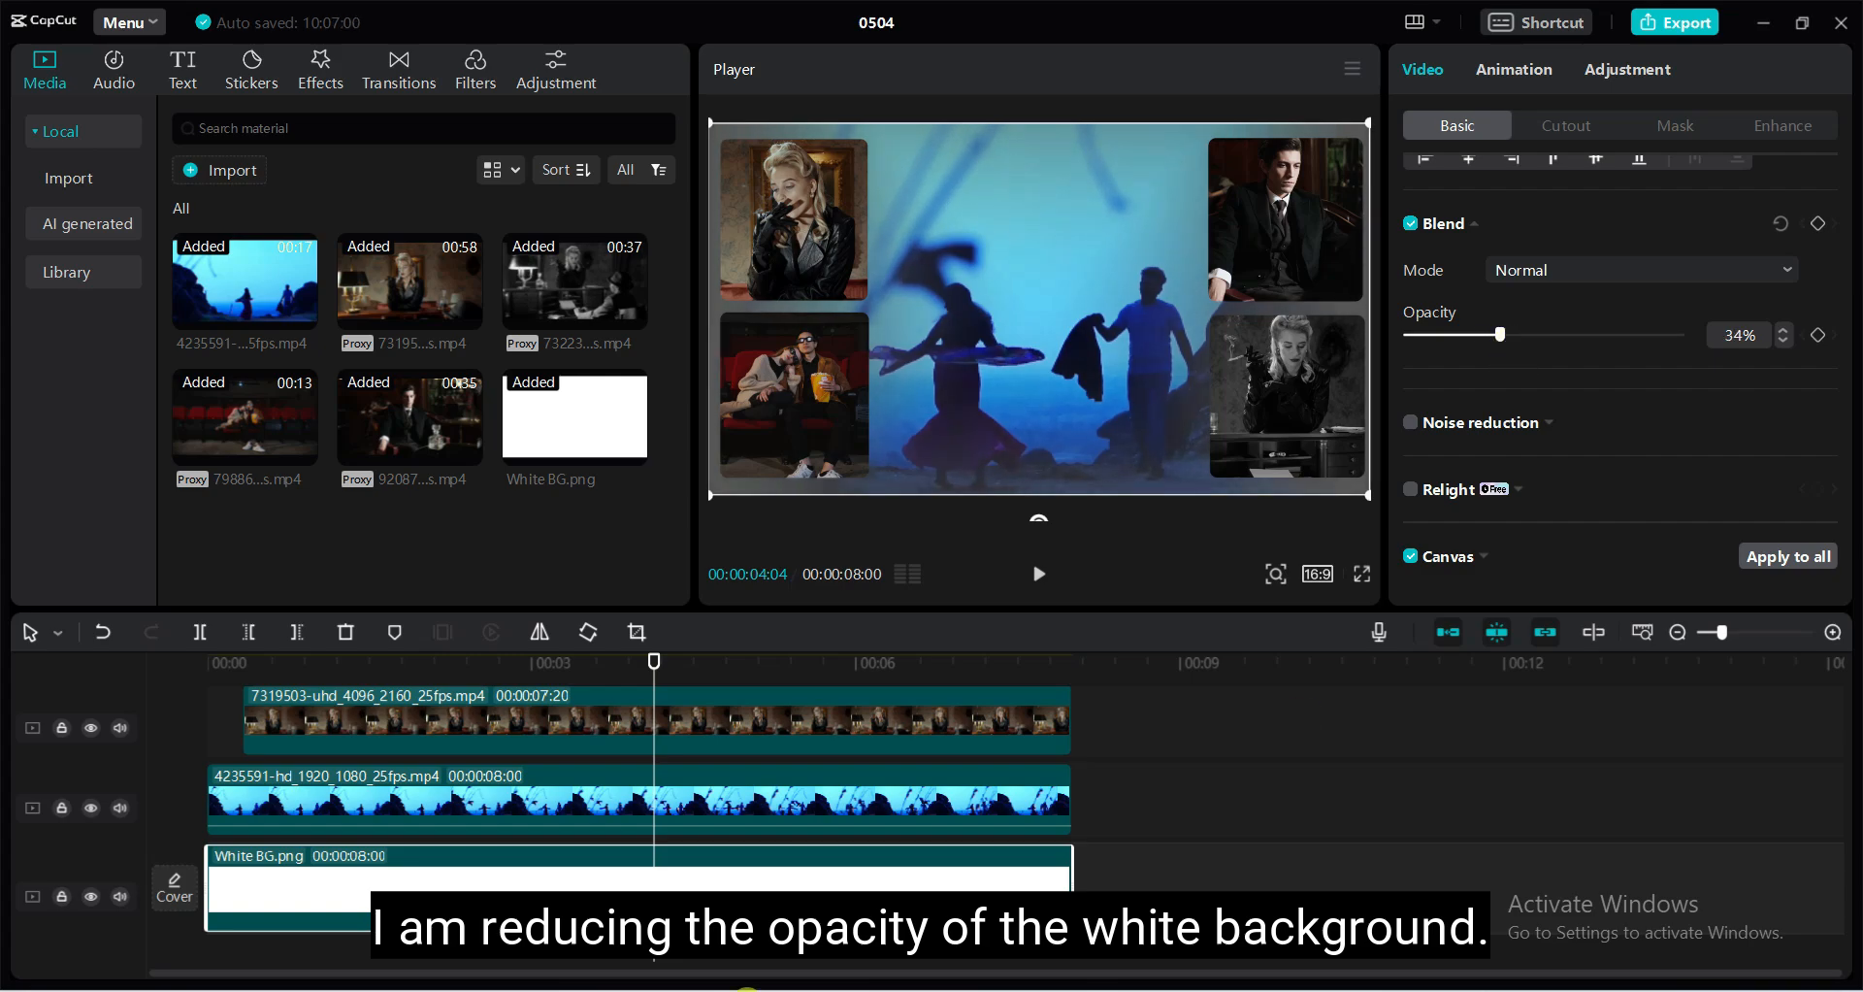
pyautogui.moveTo(653, 659); pyautogui.dragTo(155, 701)
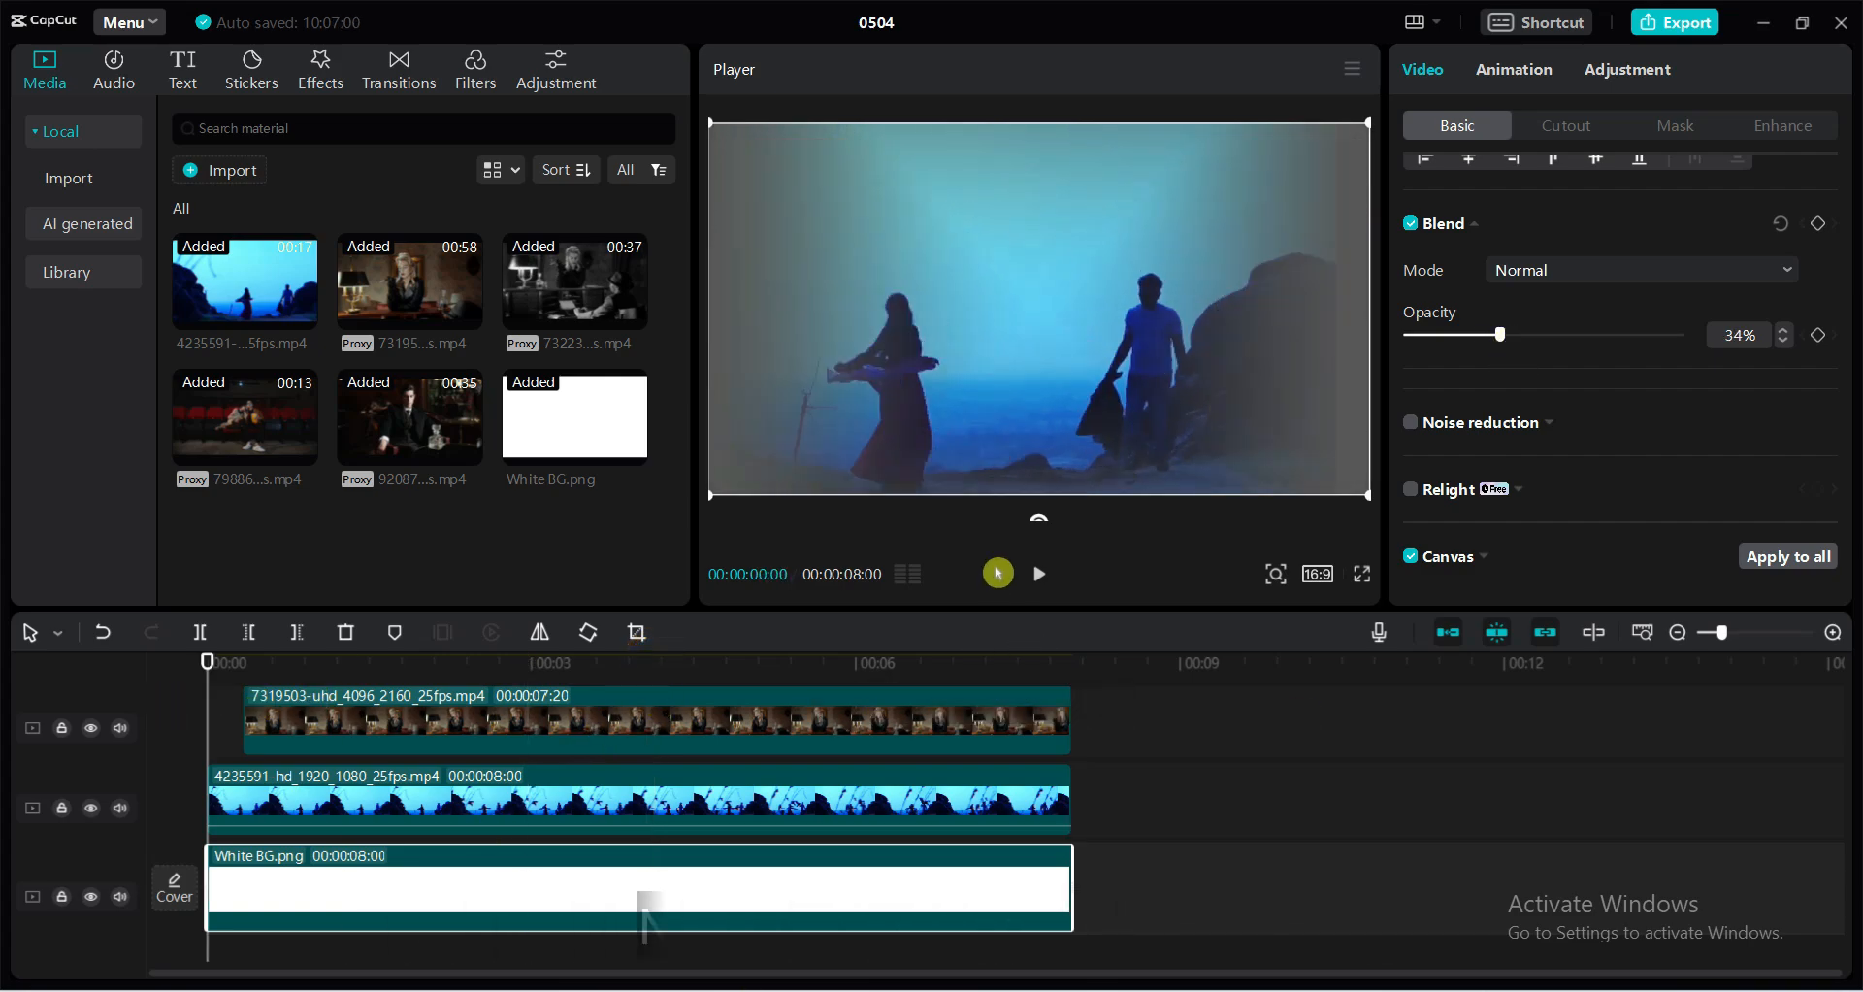
pyautogui.click(1036, 574)
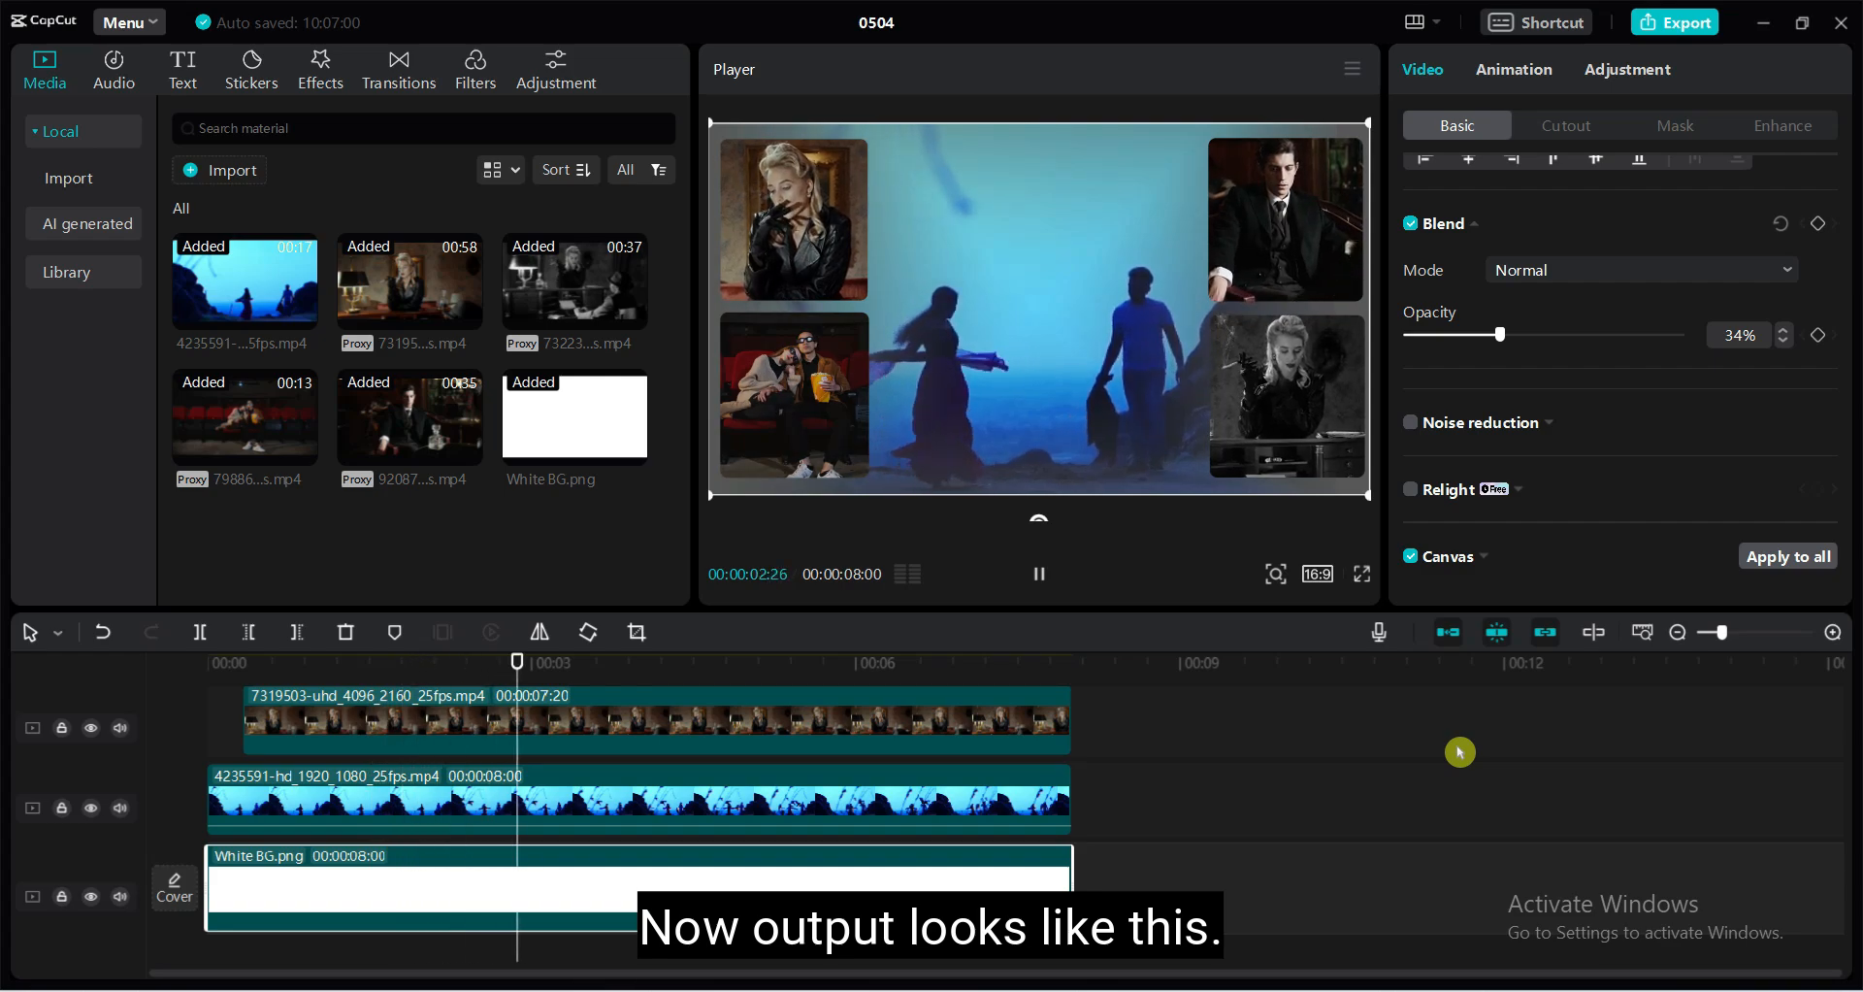